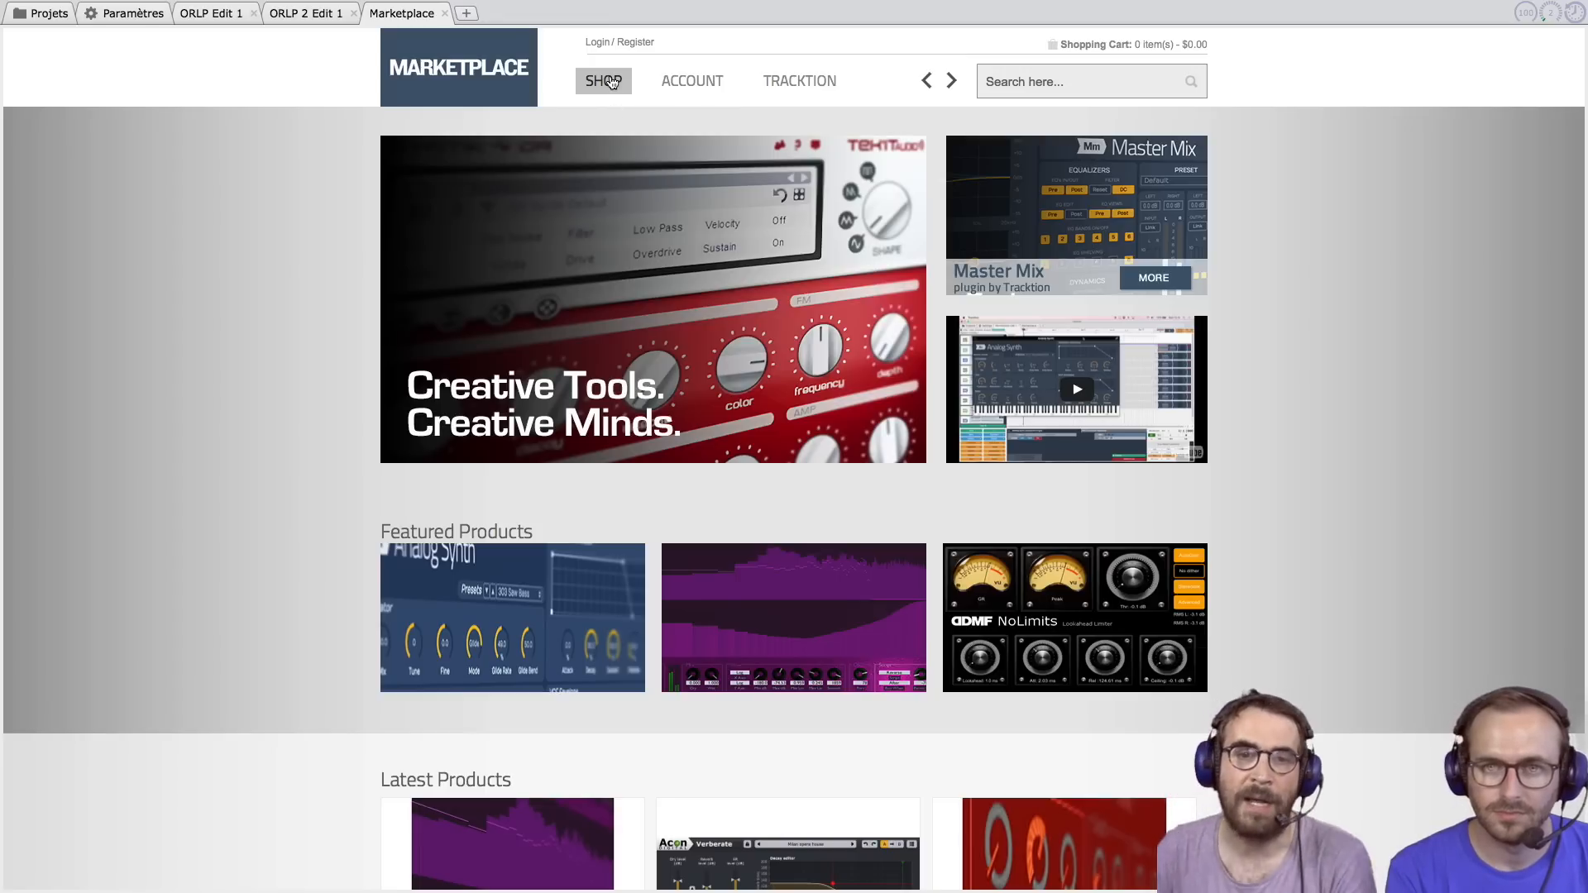
# Step: Open the Master Mix product page, read its description and system requirements, and view one of its screenshots enlarged
pyautogui.moveTo(727, 322)
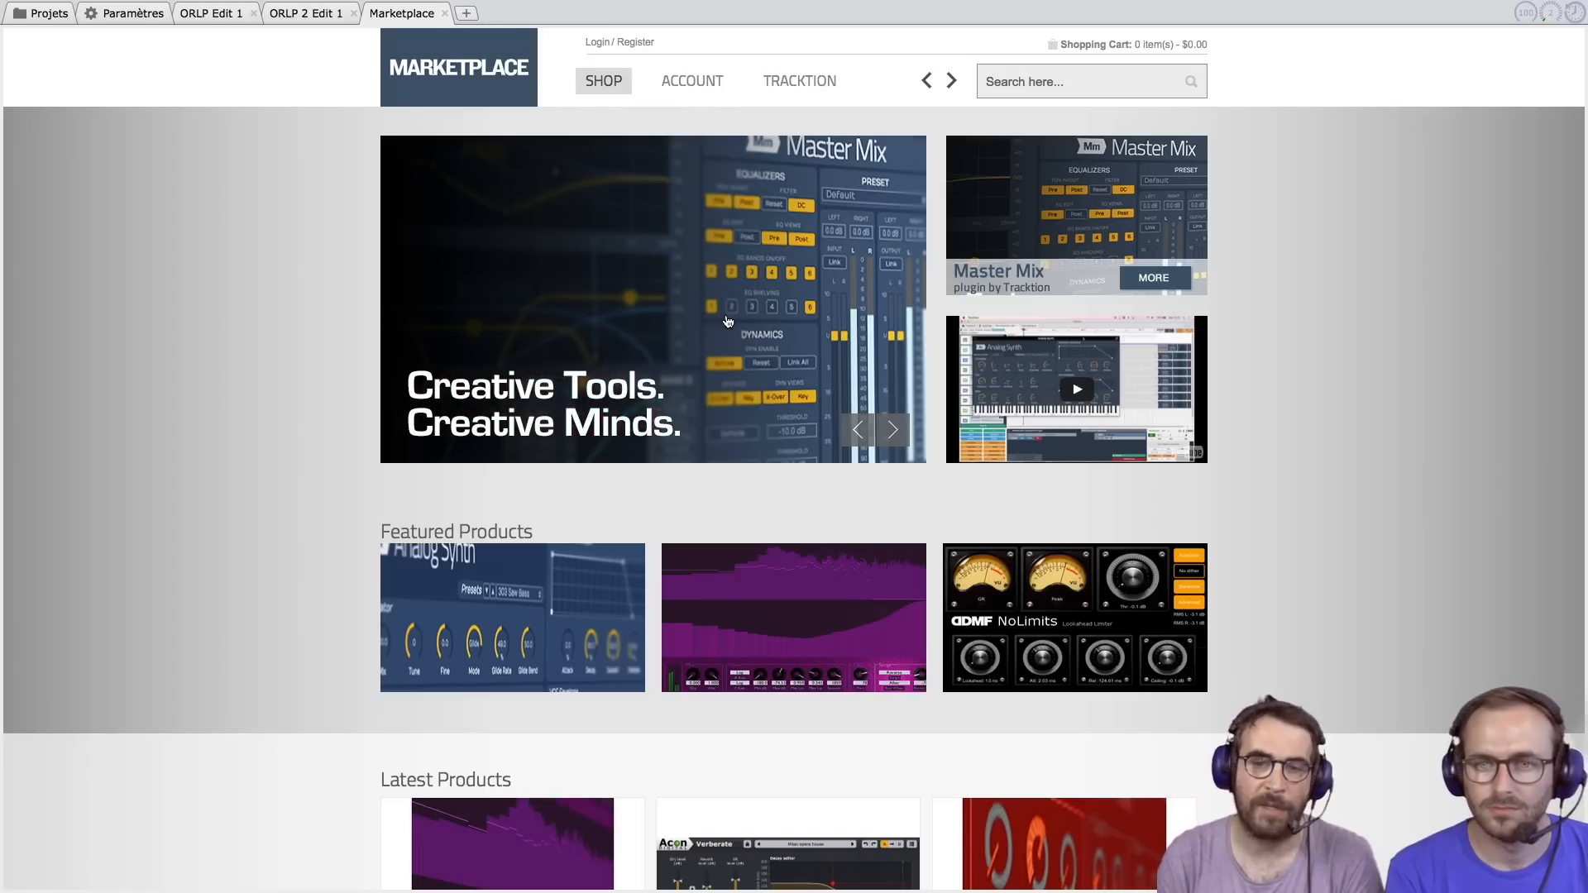
pyautogui.click(710, 218)
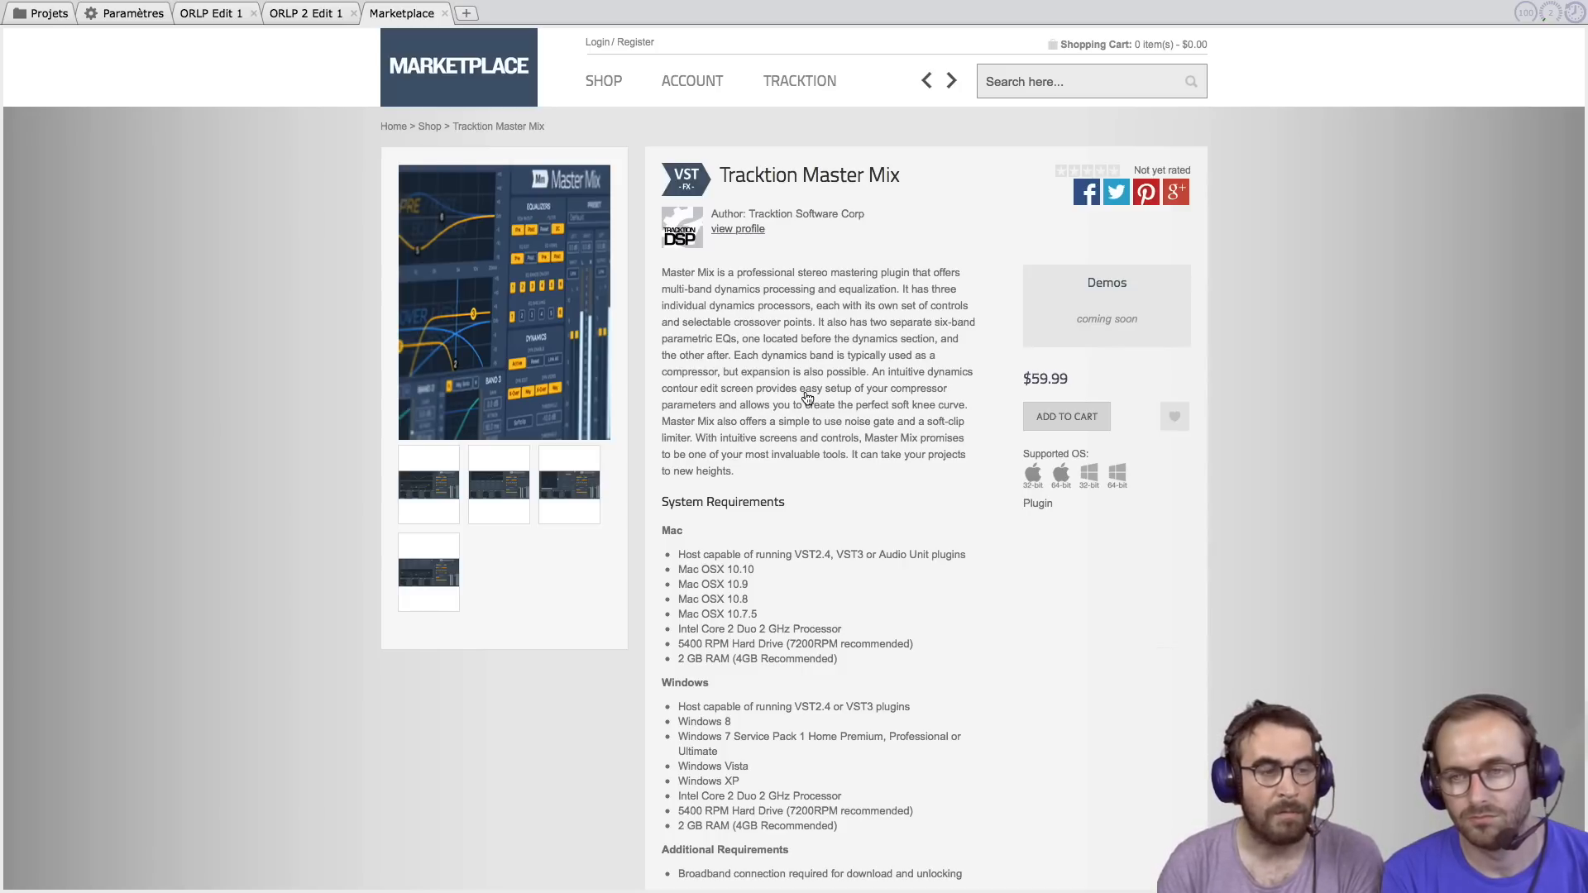
pyautogui.scroll(-1, 807, 398)
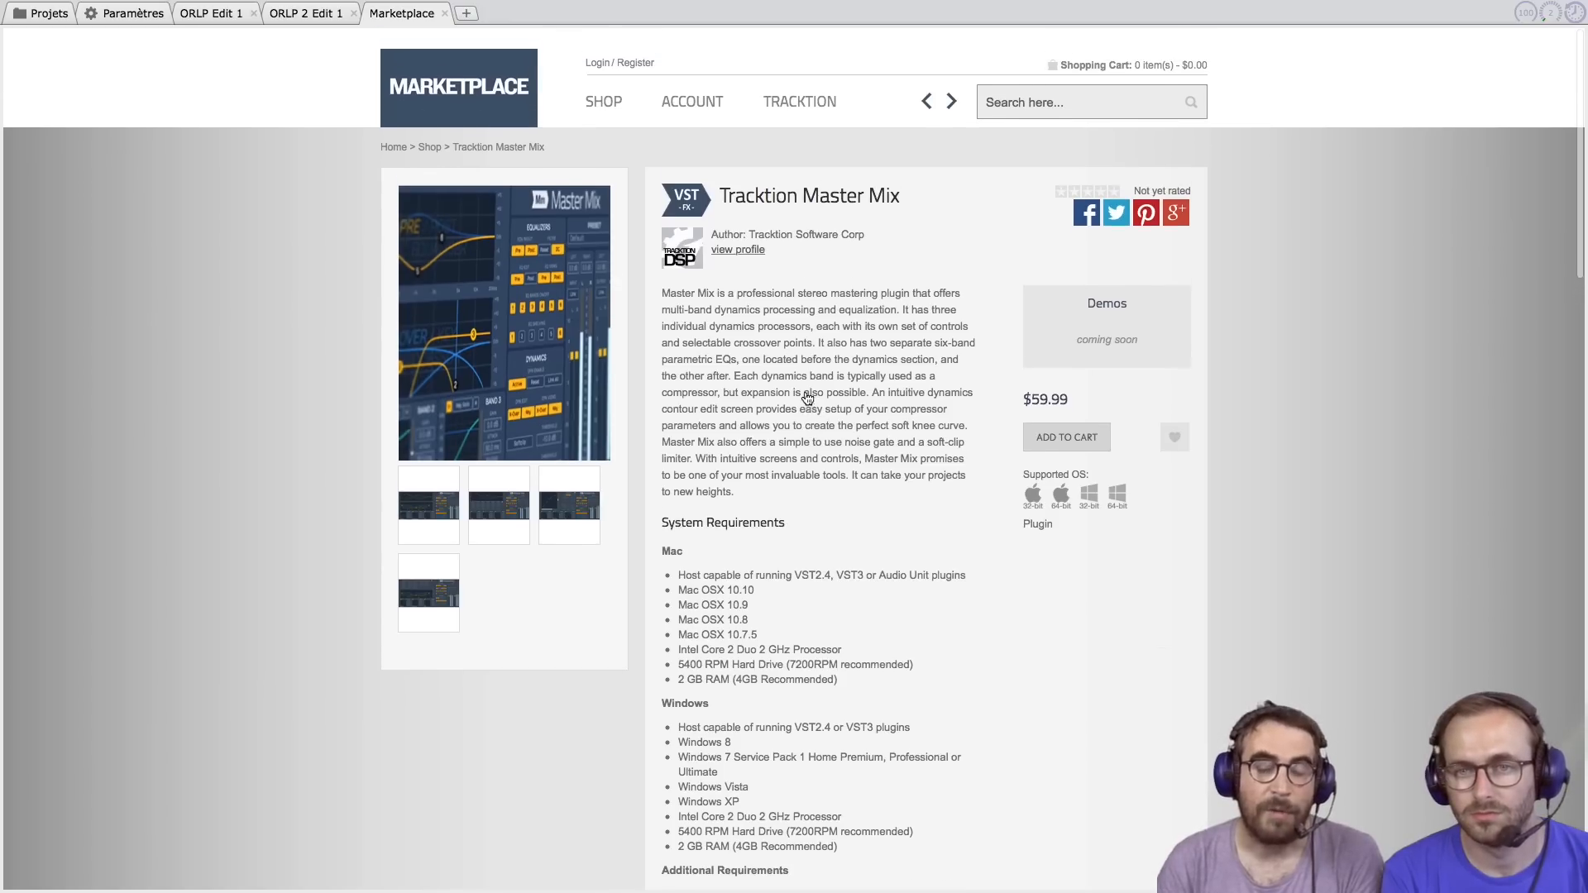
pyautogui.scroll(-5, 807, 399)
pyautogui.scroll(4, 807, 399)
pyautogui.scroll(2, 807, 398)
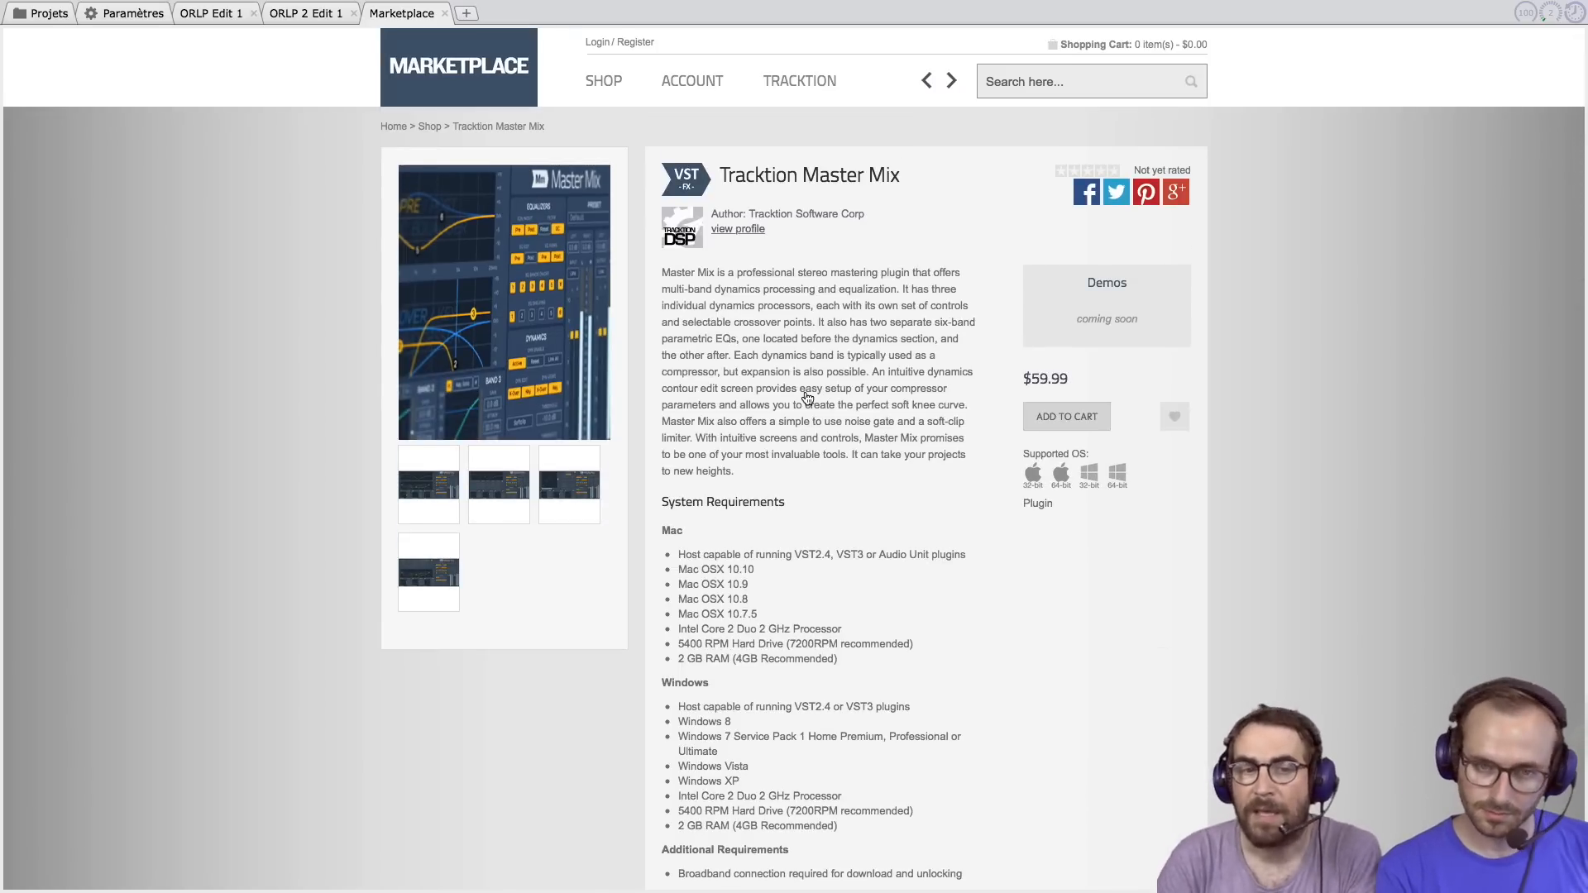
pyautogui.click(493, 488)
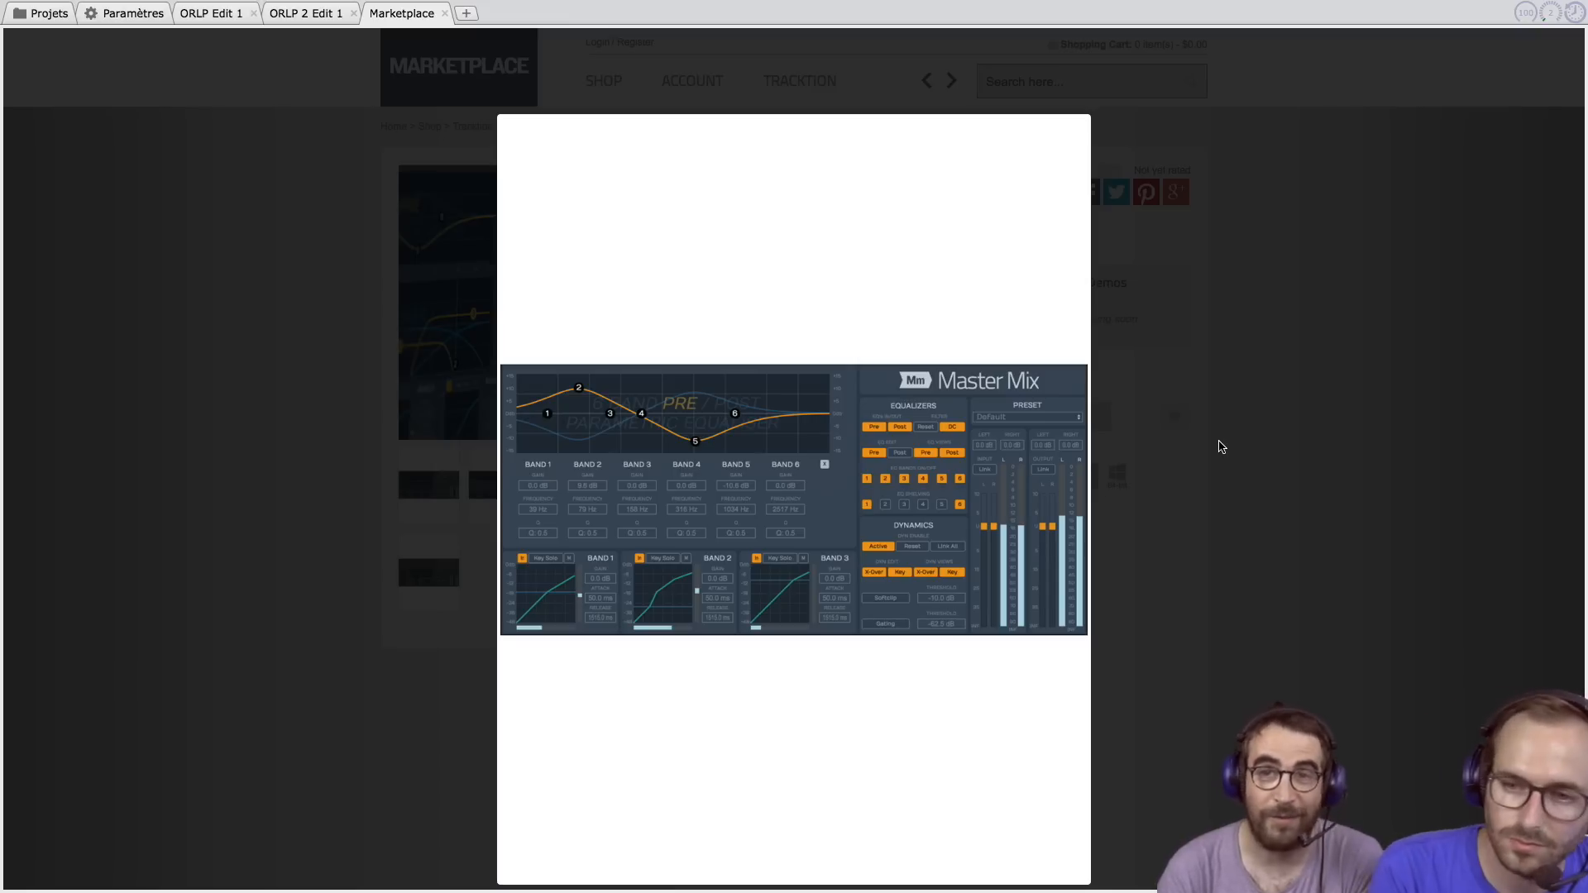
pyautogui.click(1220, 446)
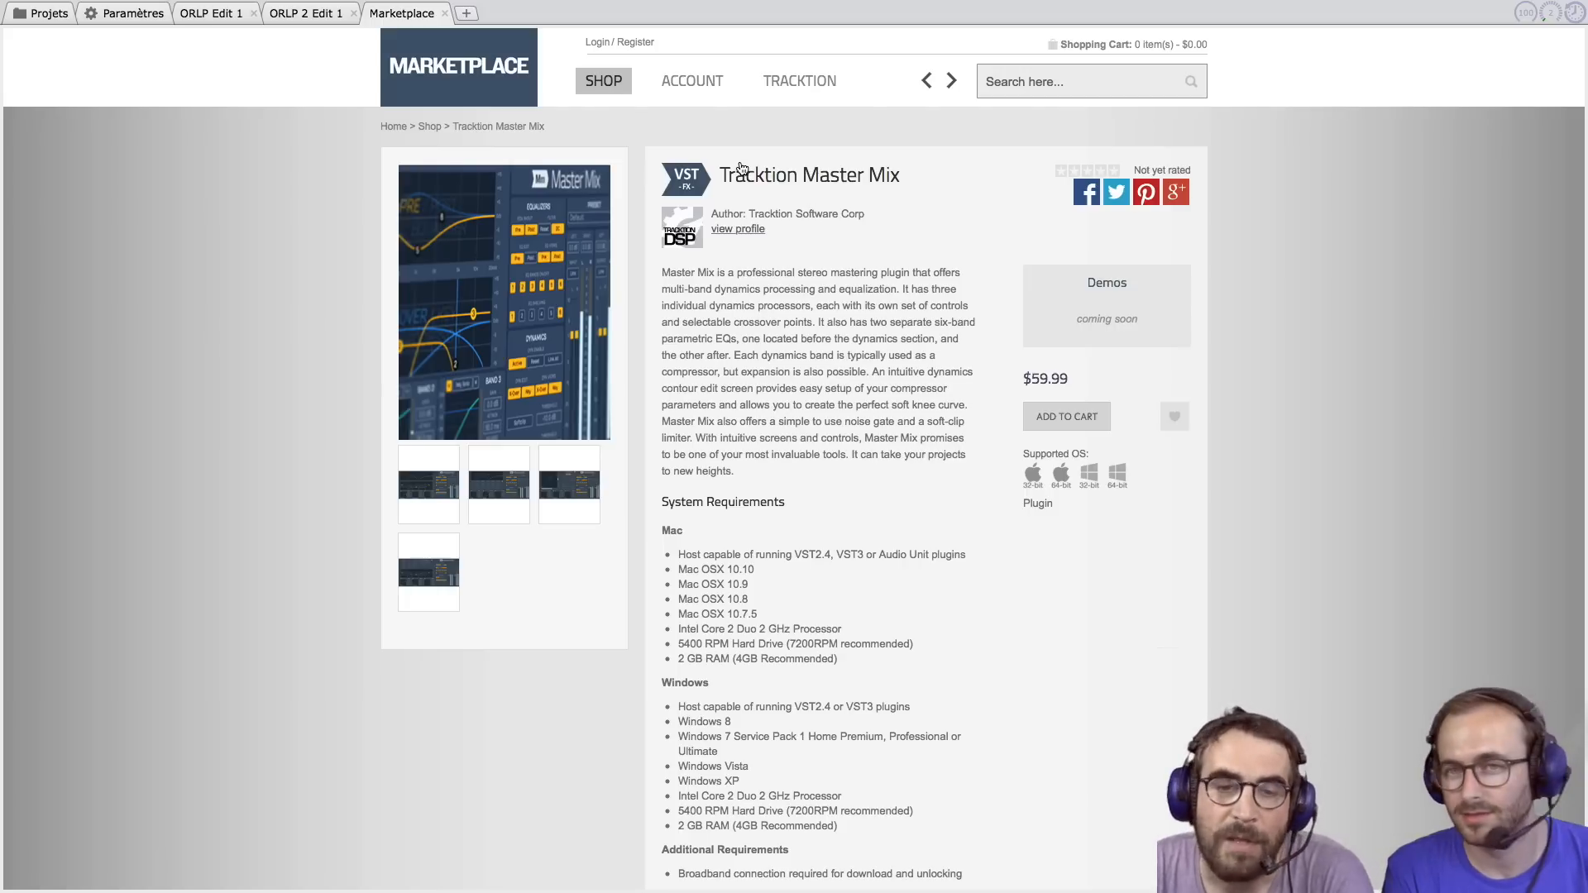
# Step: Filter the Marketplace shop's products by the author Tek'it Audio and browse the listed plugins
pyautogui.click(621, 84)
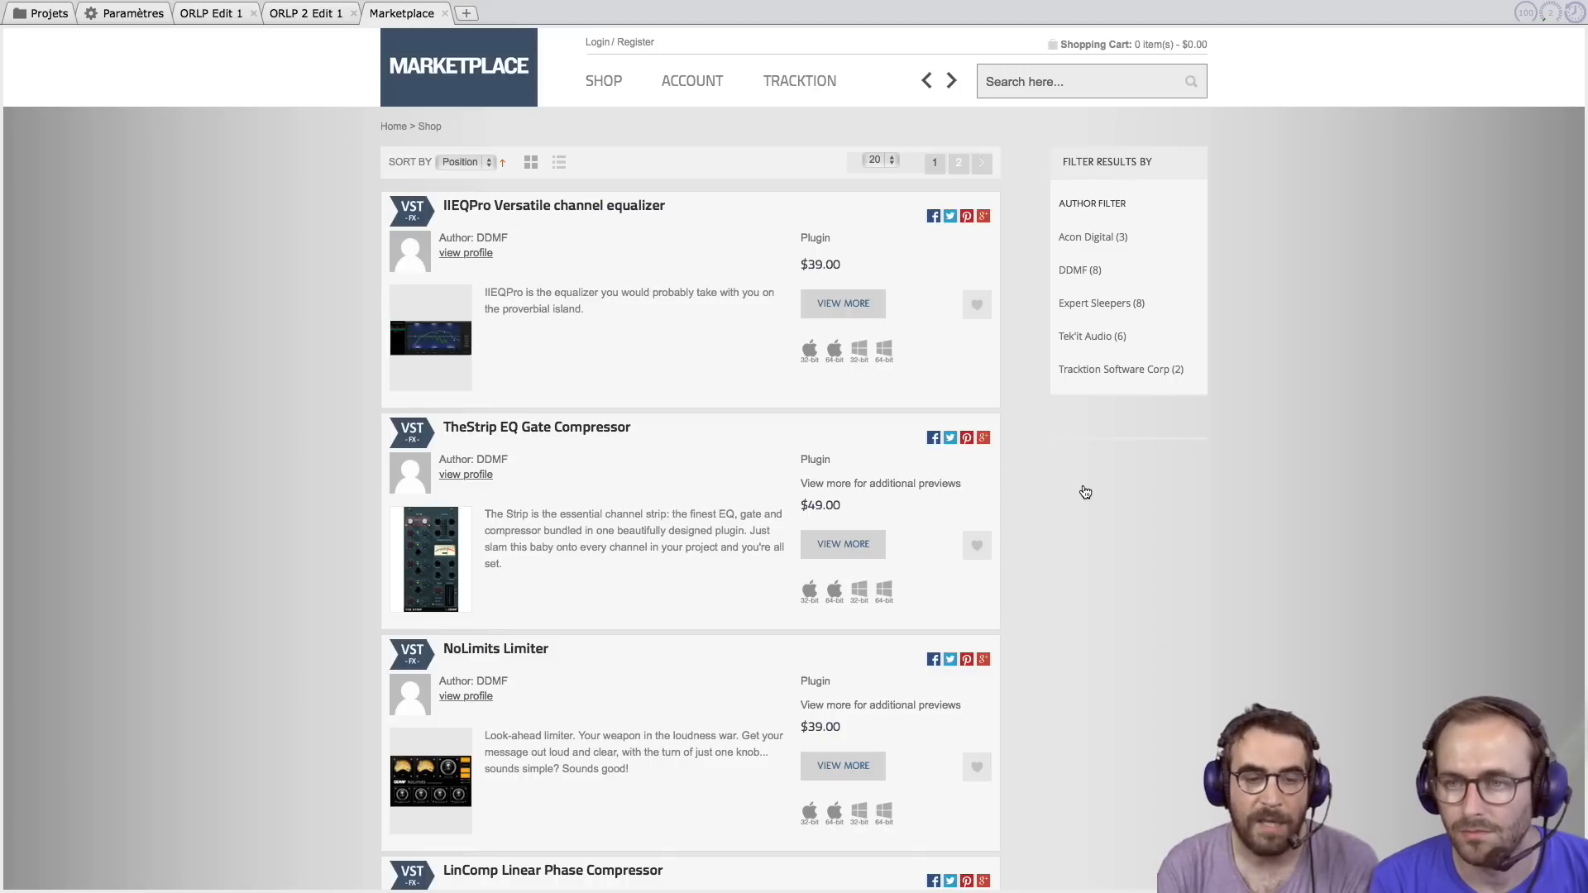
pyautogui.click(1101, 339)
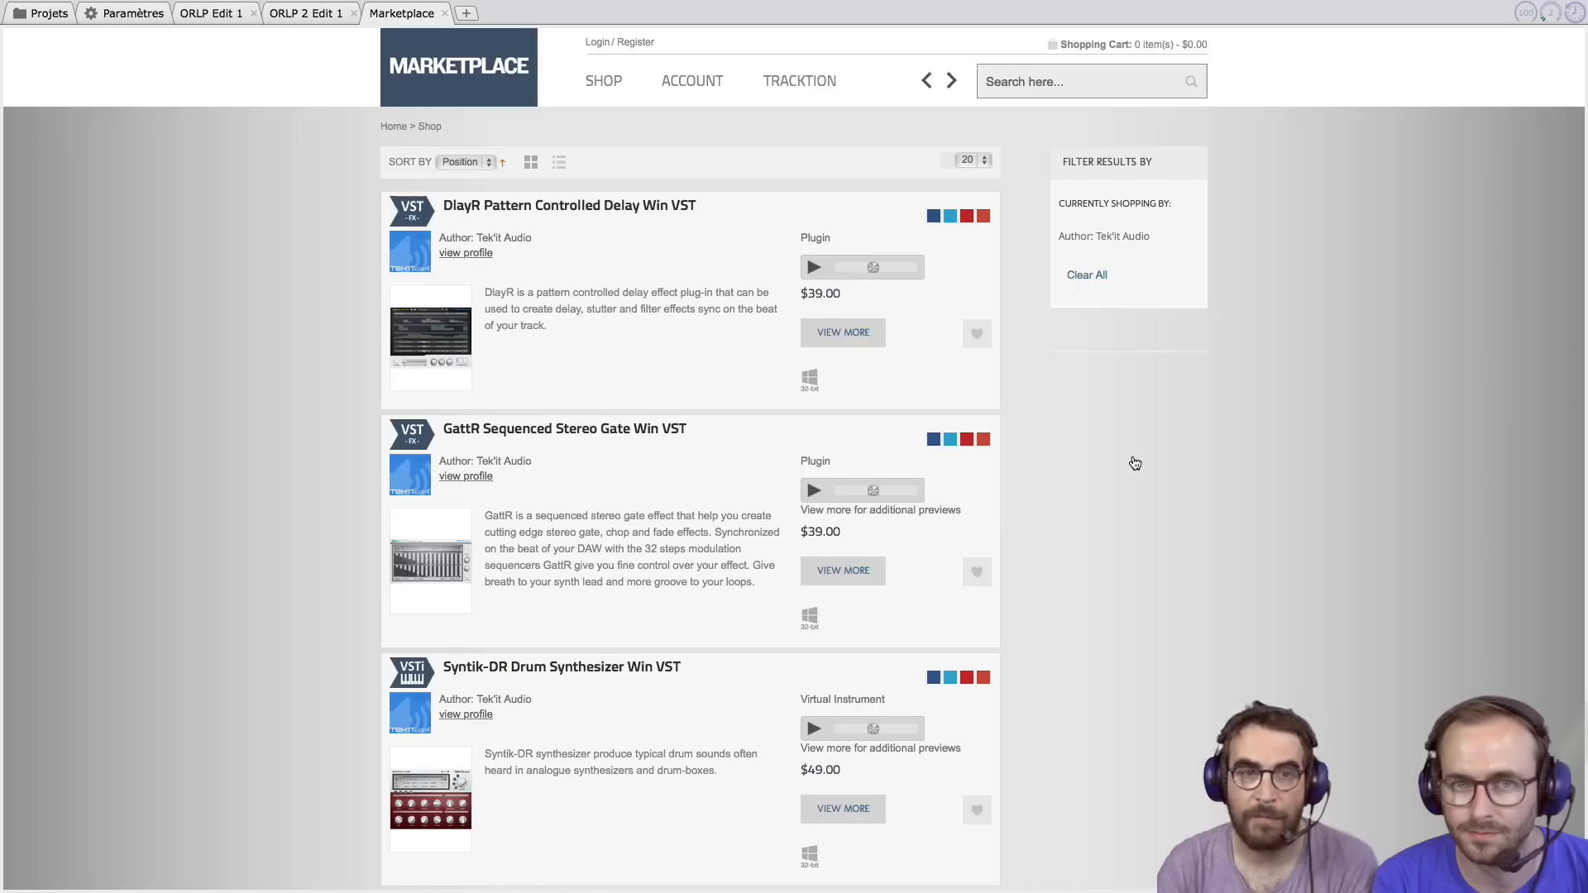
pyautogui.scroll(-3, 689, 450)
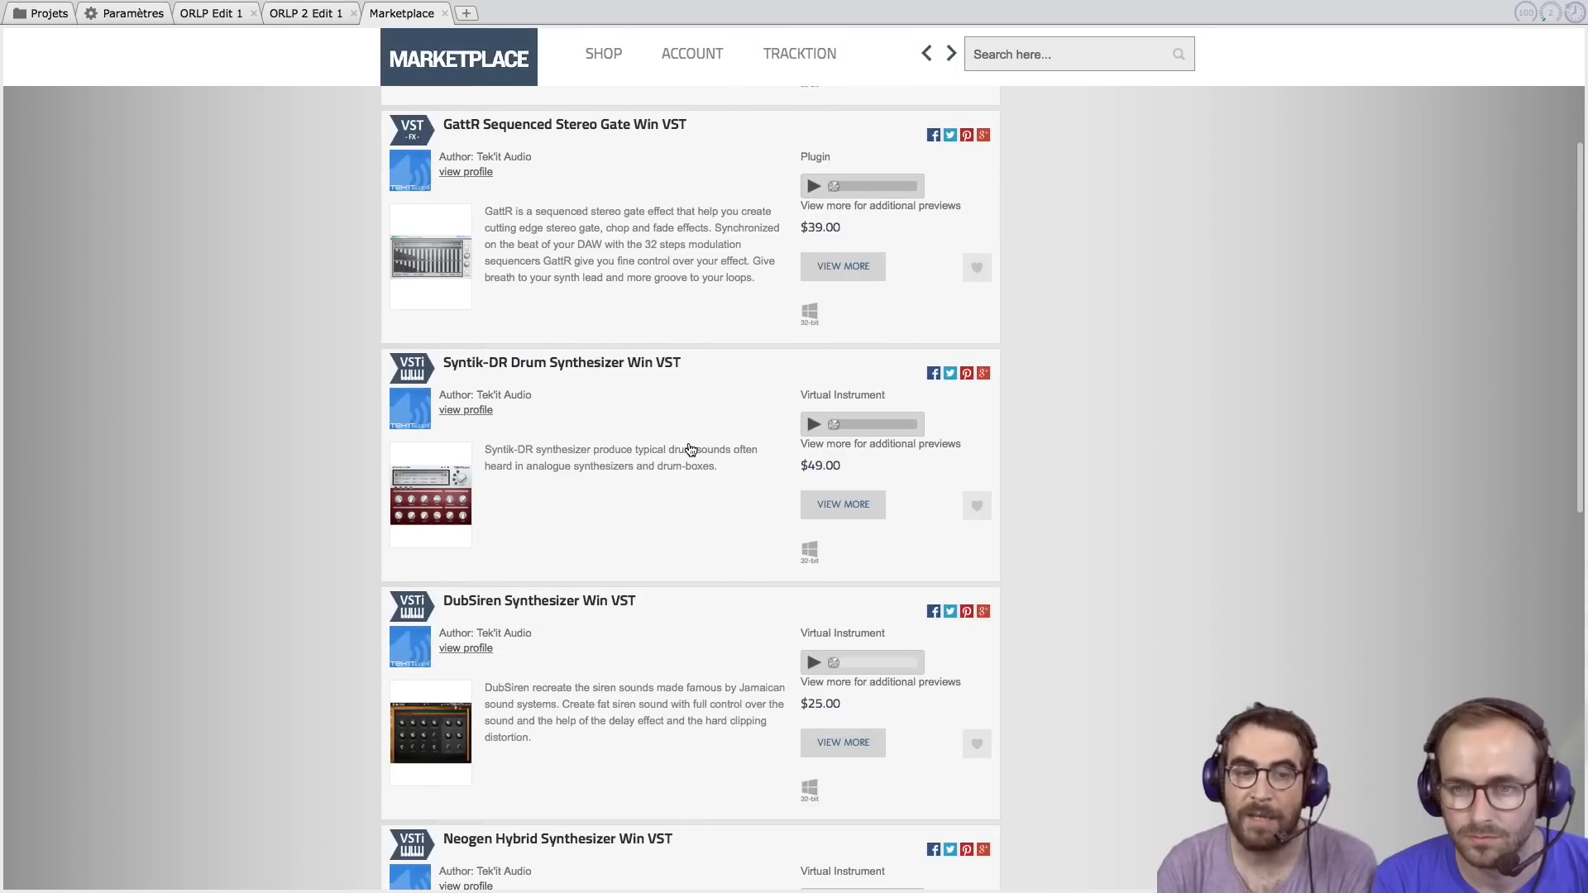
pyautogui.scroll(-4, 691, 450)
pyautogui.scroll(-4, 691, 450)
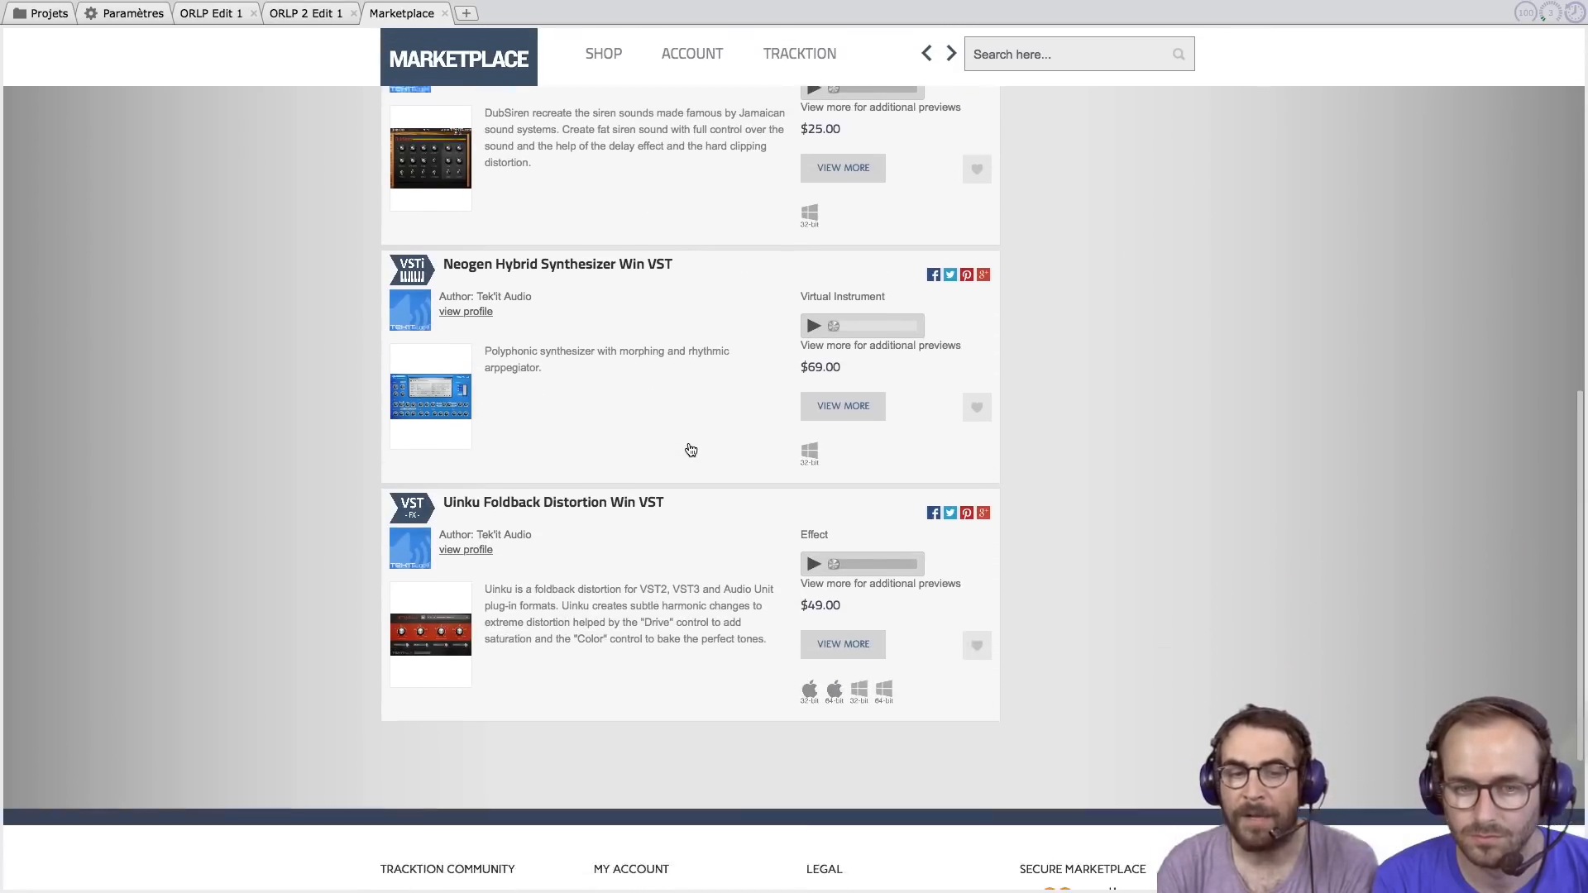
pyautogui.scroll(6, 691, 450)
pyautogui.scroll(5, 691, 450)
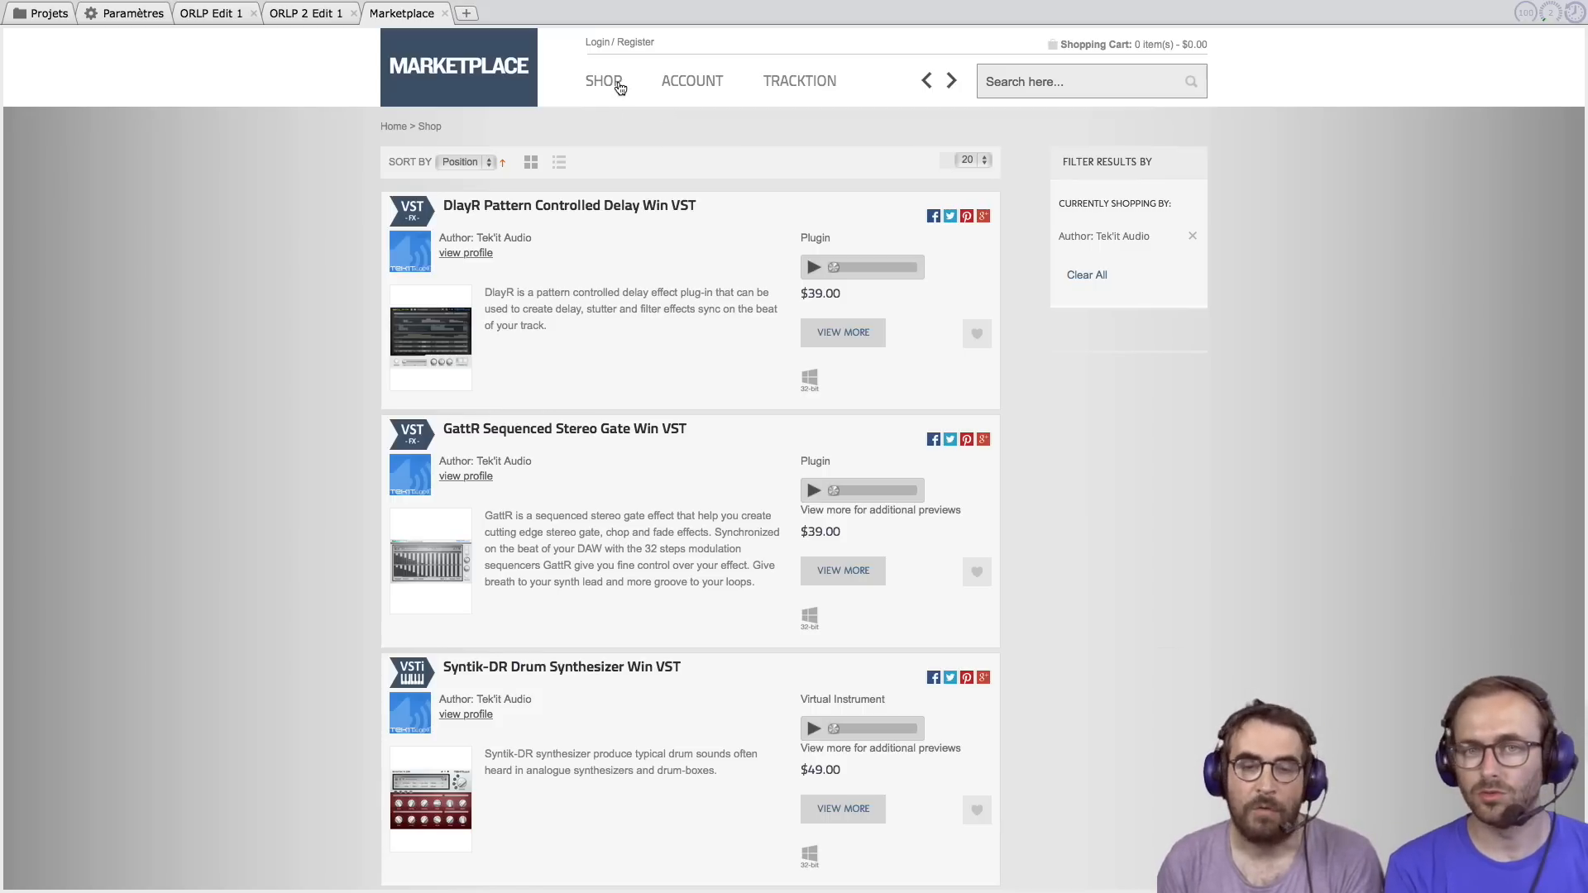
# Step: Return to the unfiltered shop list, then close the Marketplace and go to the ORLP Edit 1 edit
pyautogui.click(611, 86)
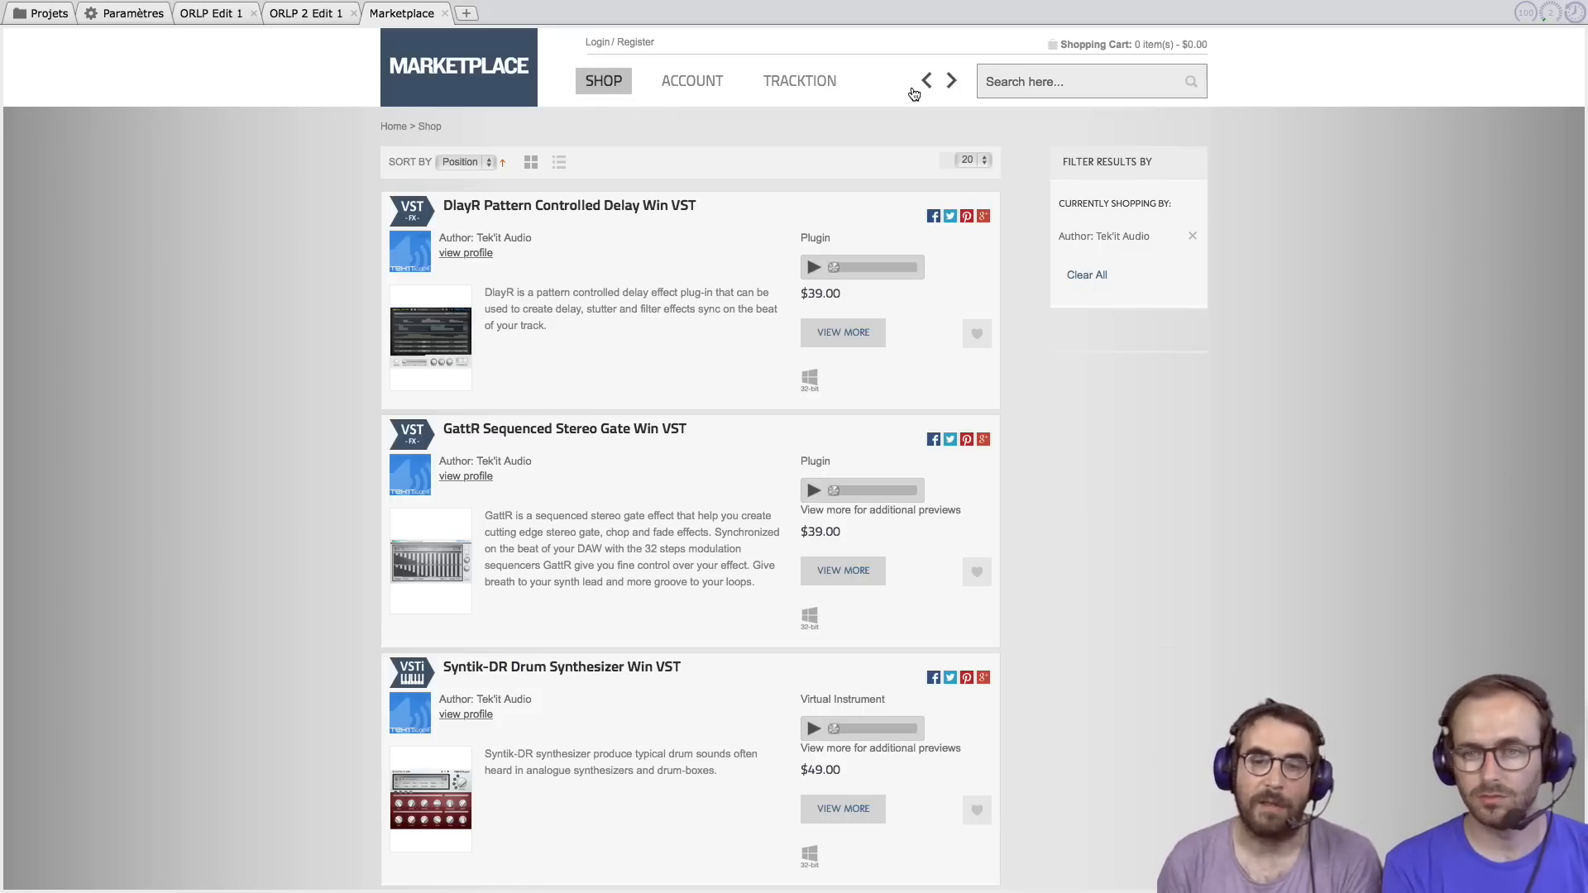
pyautogui.click(914, 92)
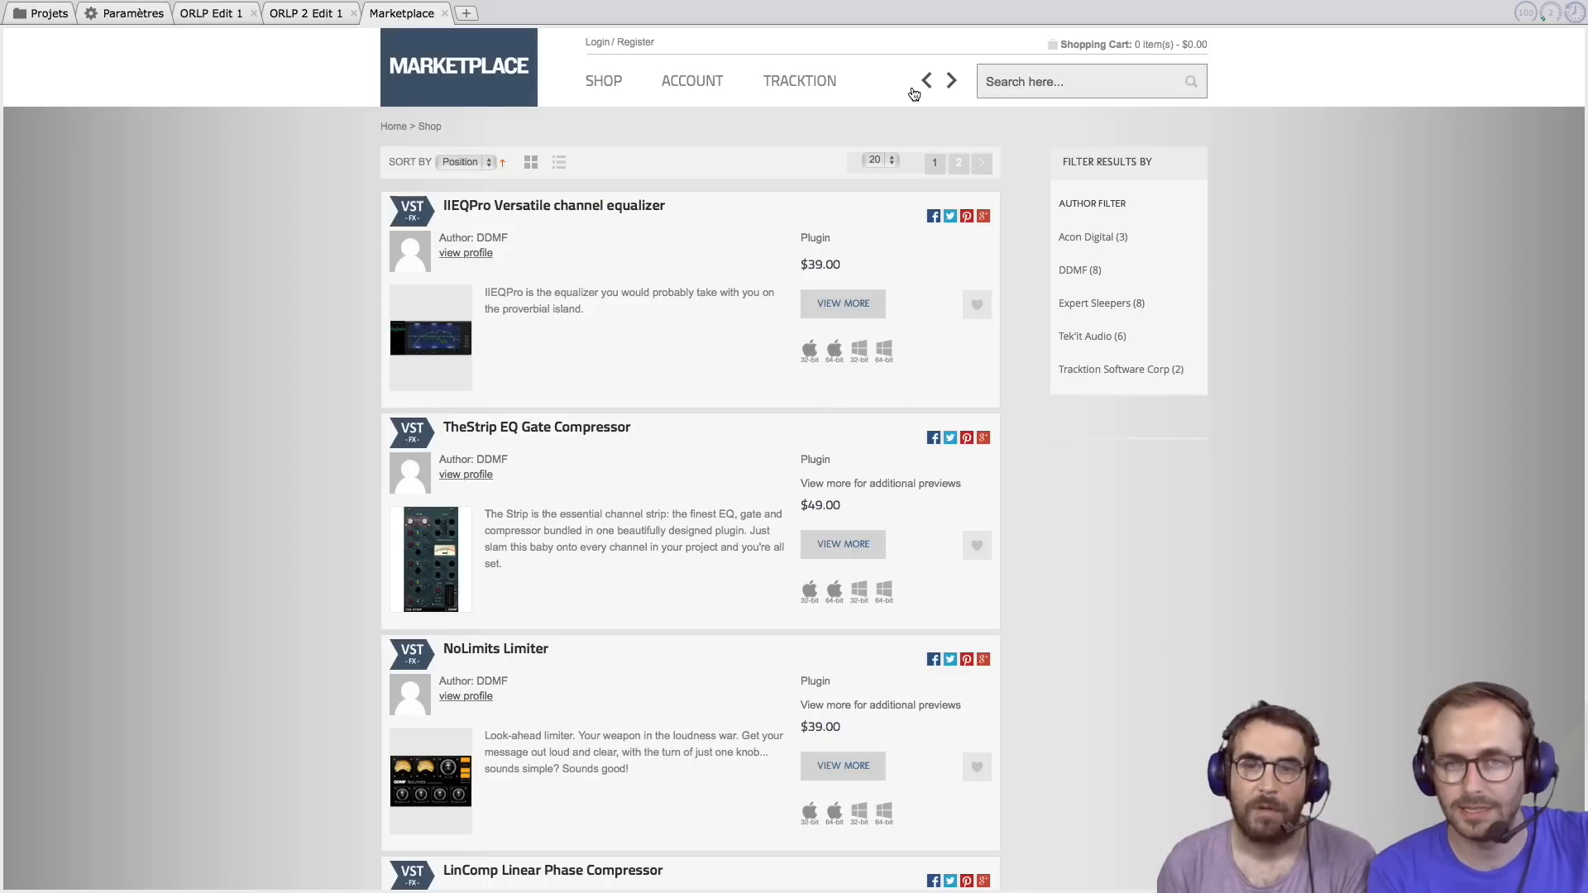
pyautogui.click(446, 15)
pyautogui.click(224, 17)
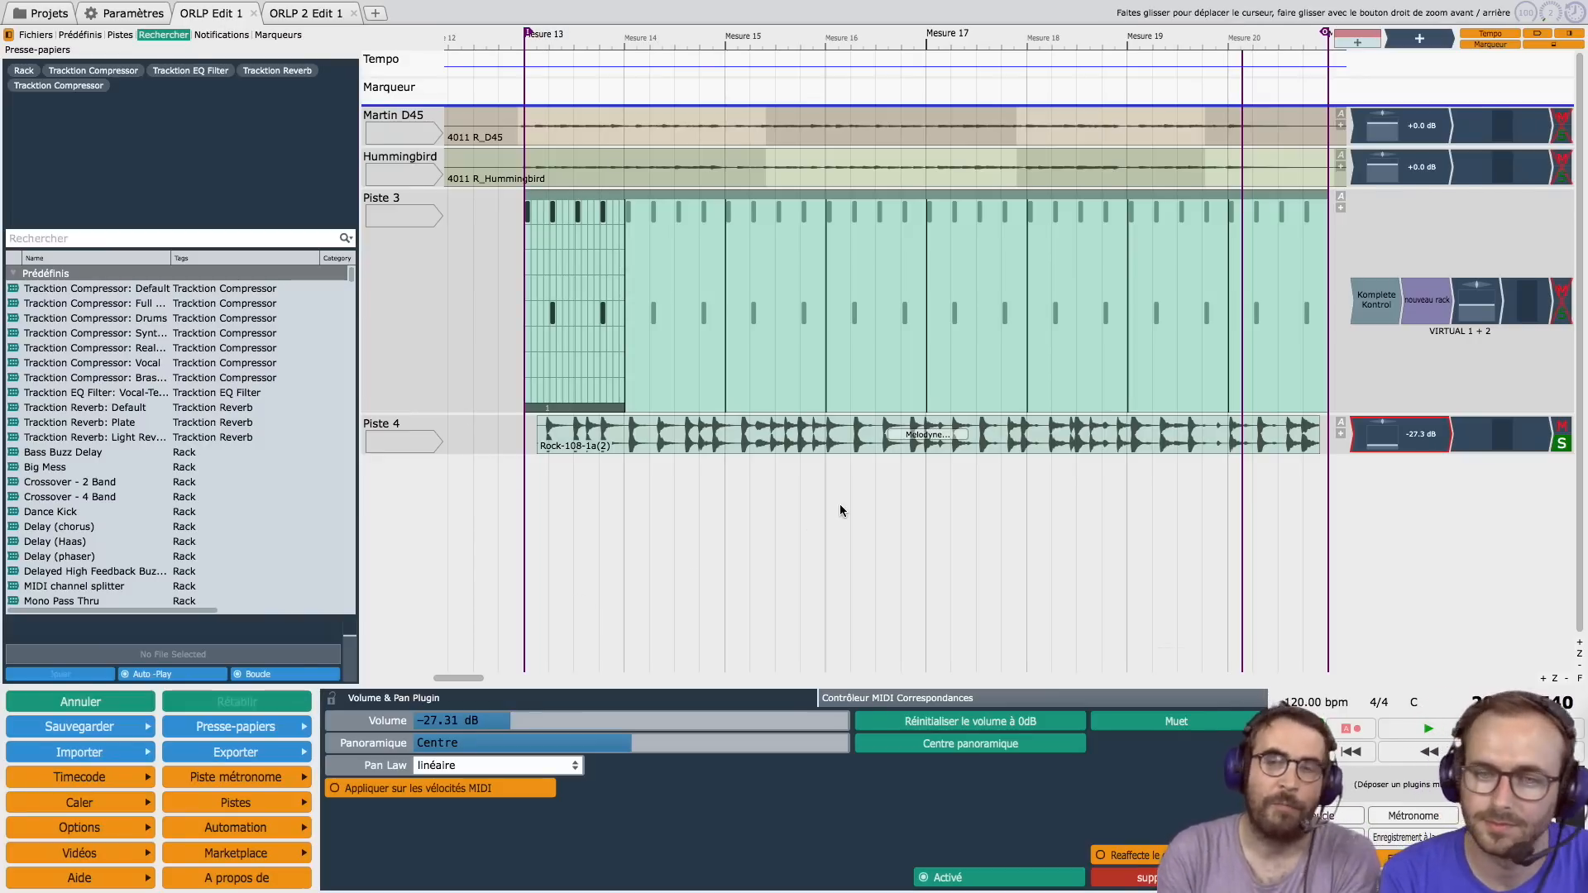
# Step: Select the Rock-108-1a(2) clip on Piste 4 and examine its time-stretch modes and loop properties
pyautogui.click(897, 449)
pyautogui.click(916, 513)
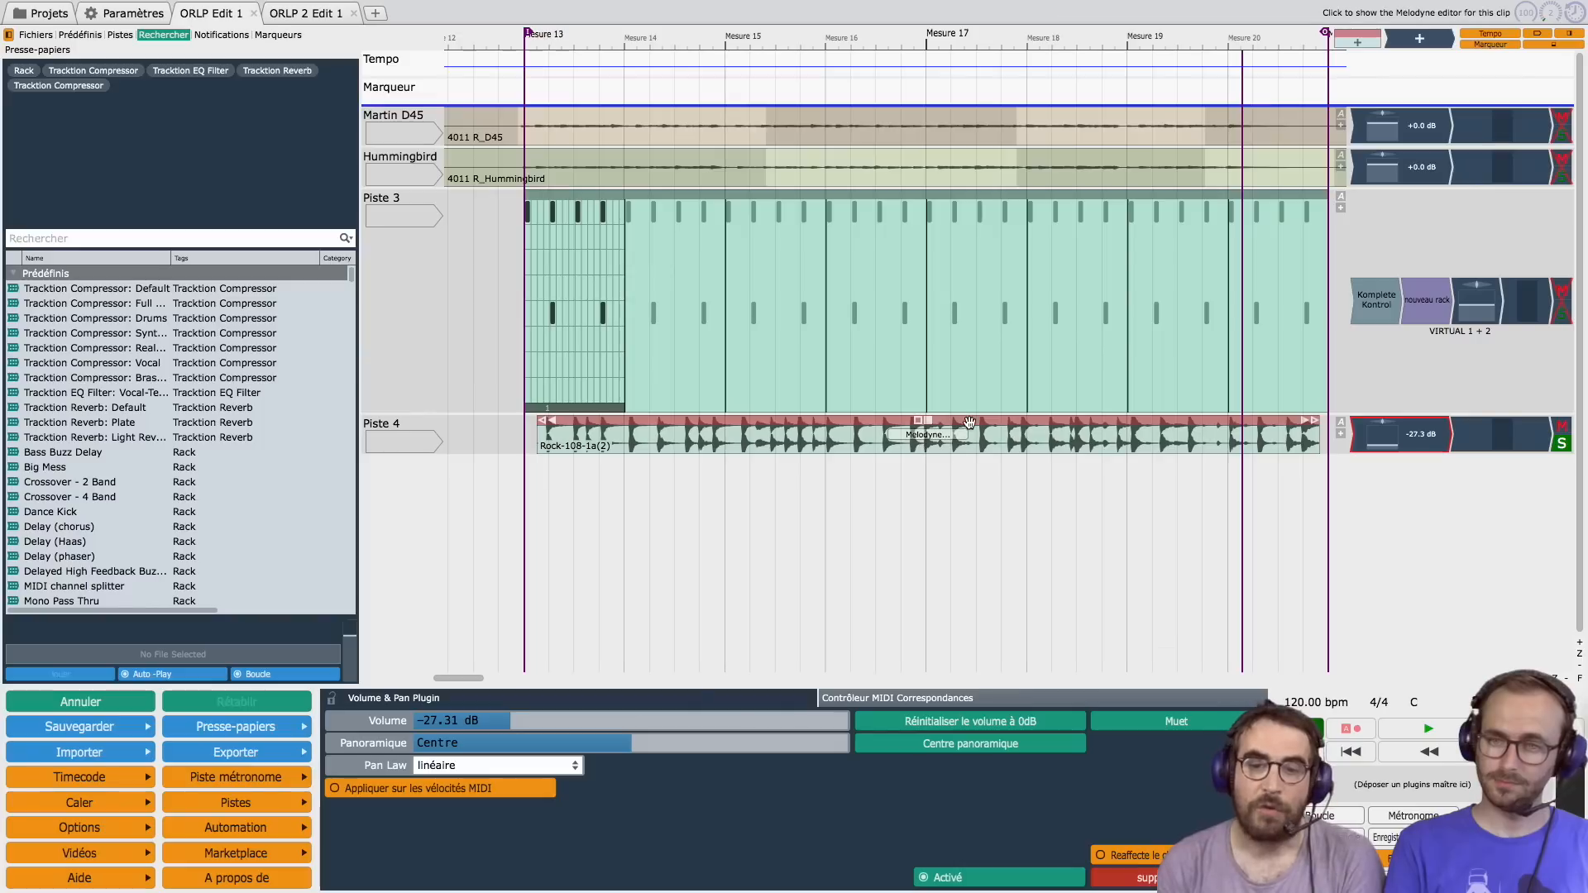
pyautogui.click(918, 441)
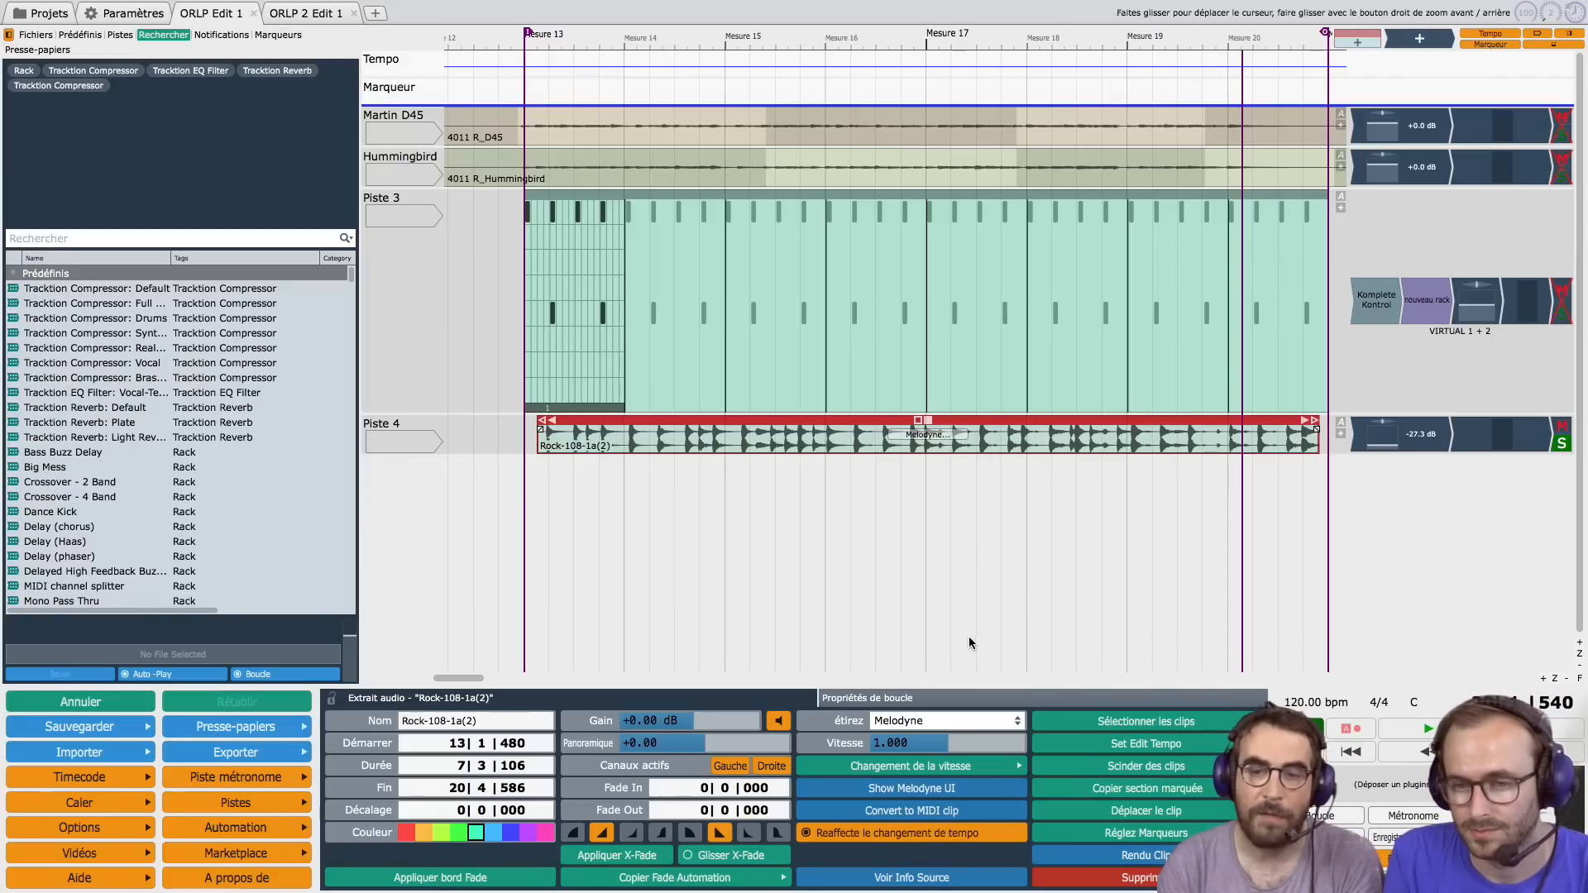
pyautogui.click(945, 718)
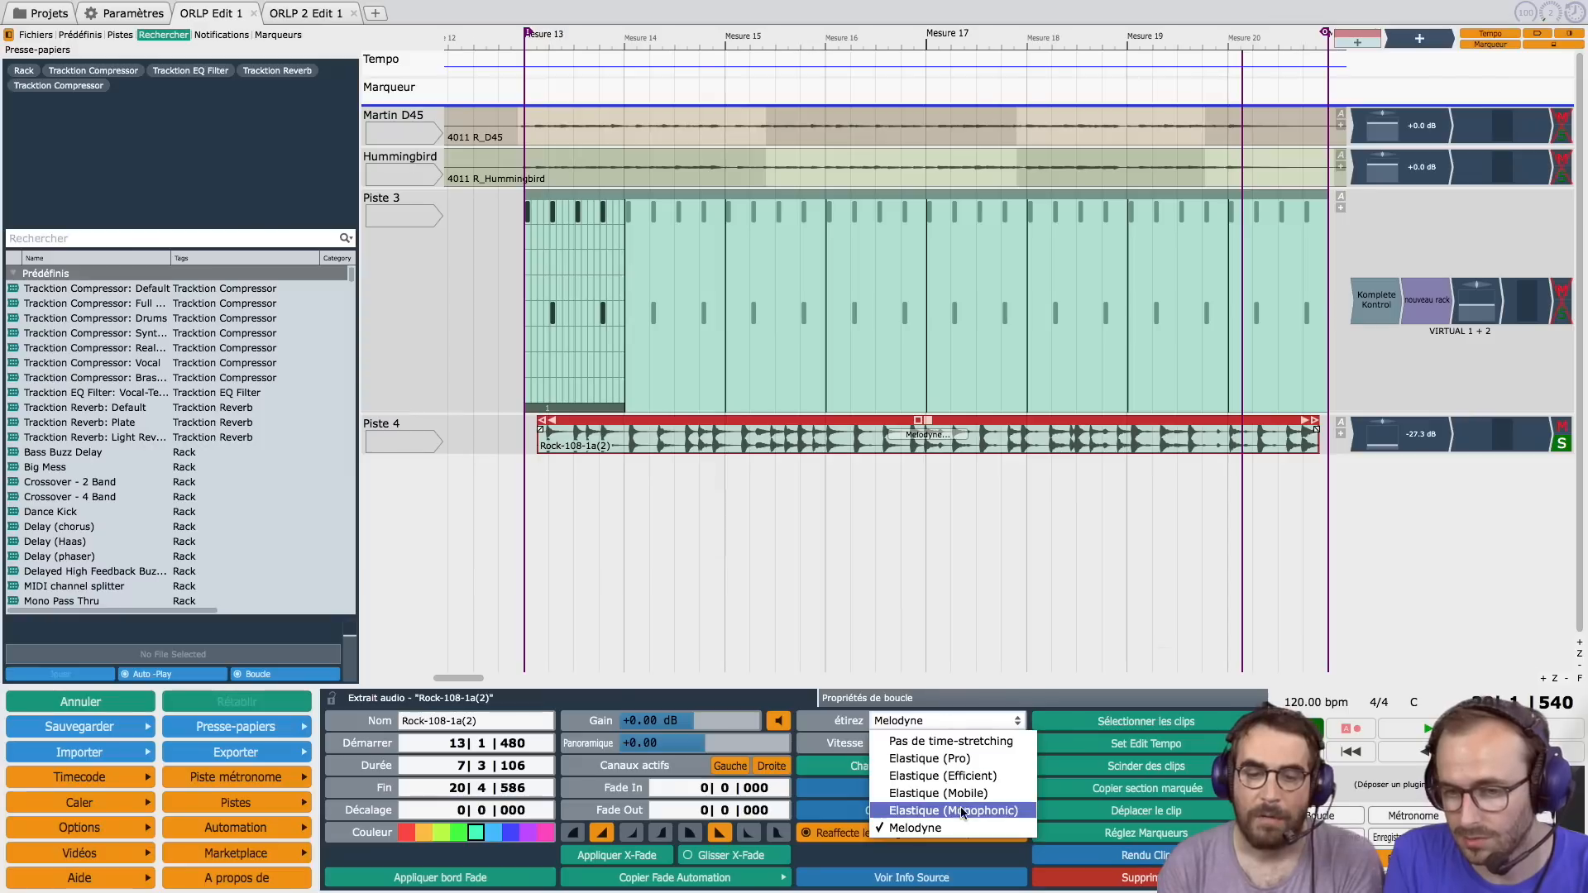
pyautogui.click(1033, 708)
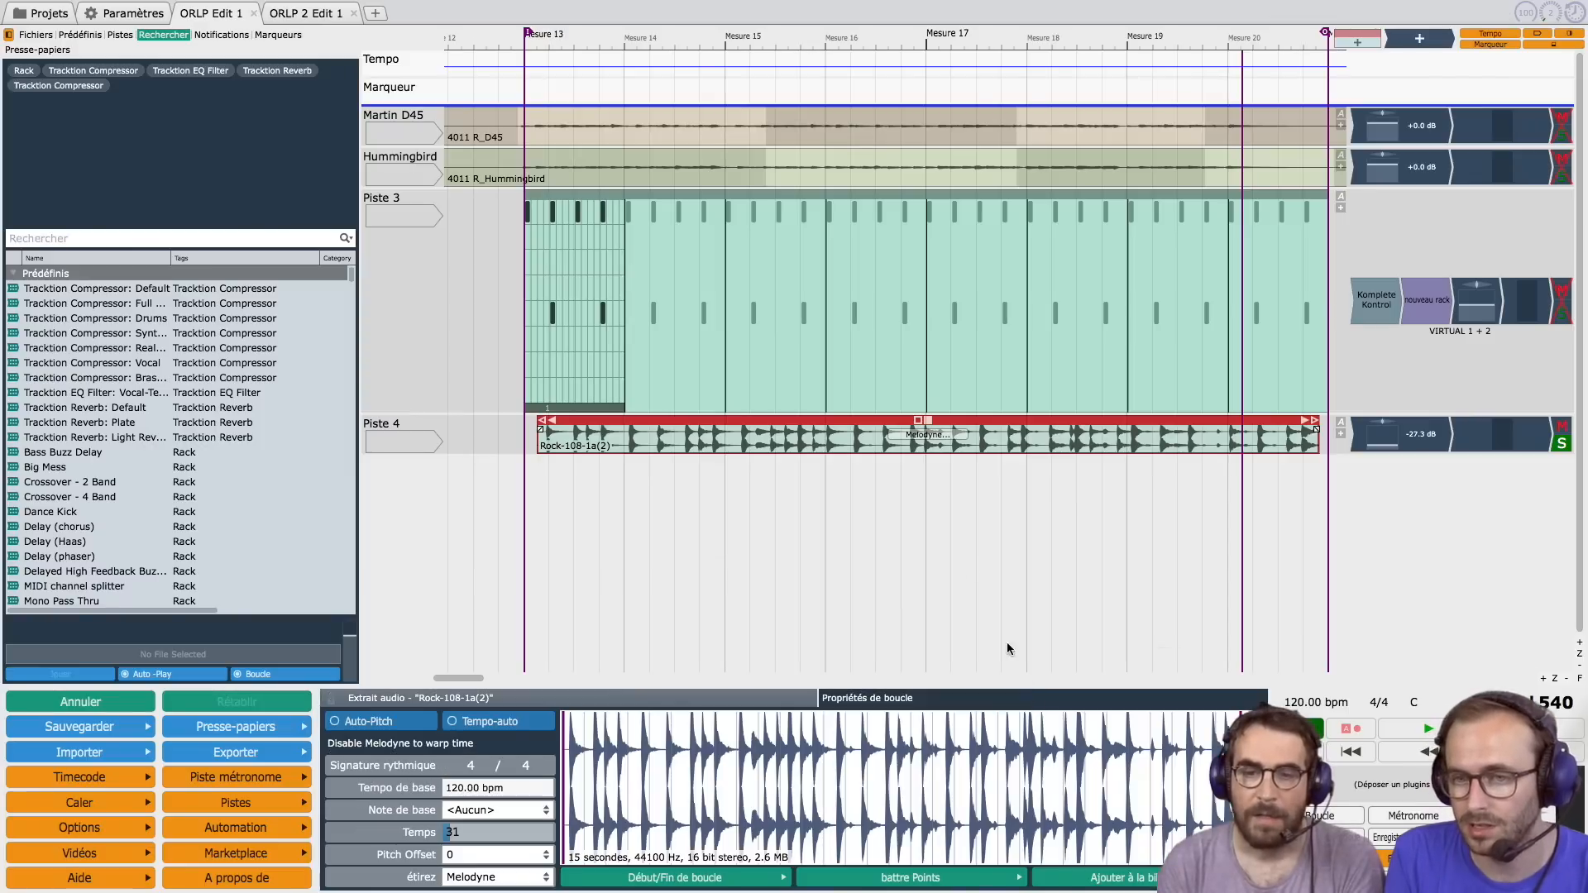
# Step: Show the Melodyne editor for the Rock-108-1a(2) clip and close it again
pyautogui.click(930, 436)
pyautogui.moveTo(488, 82); pyautogui.dragTo(574, 83)
pyautogui.click(171, 80)
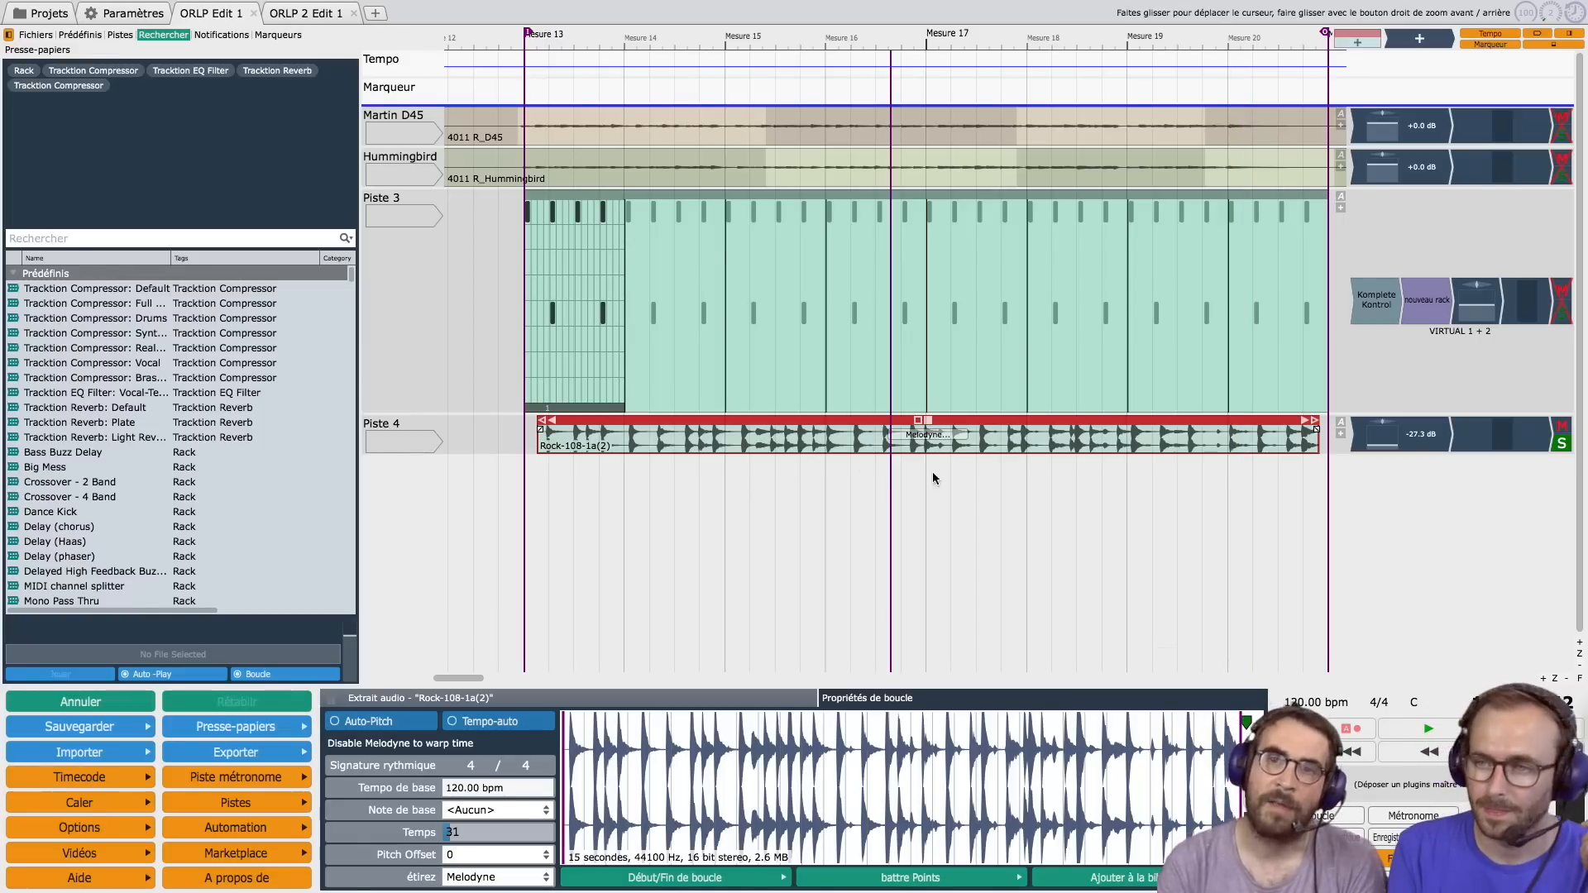
# Step: Turn off solo on Piste 4 and mute the track
pyautogui.click(1562, 445)
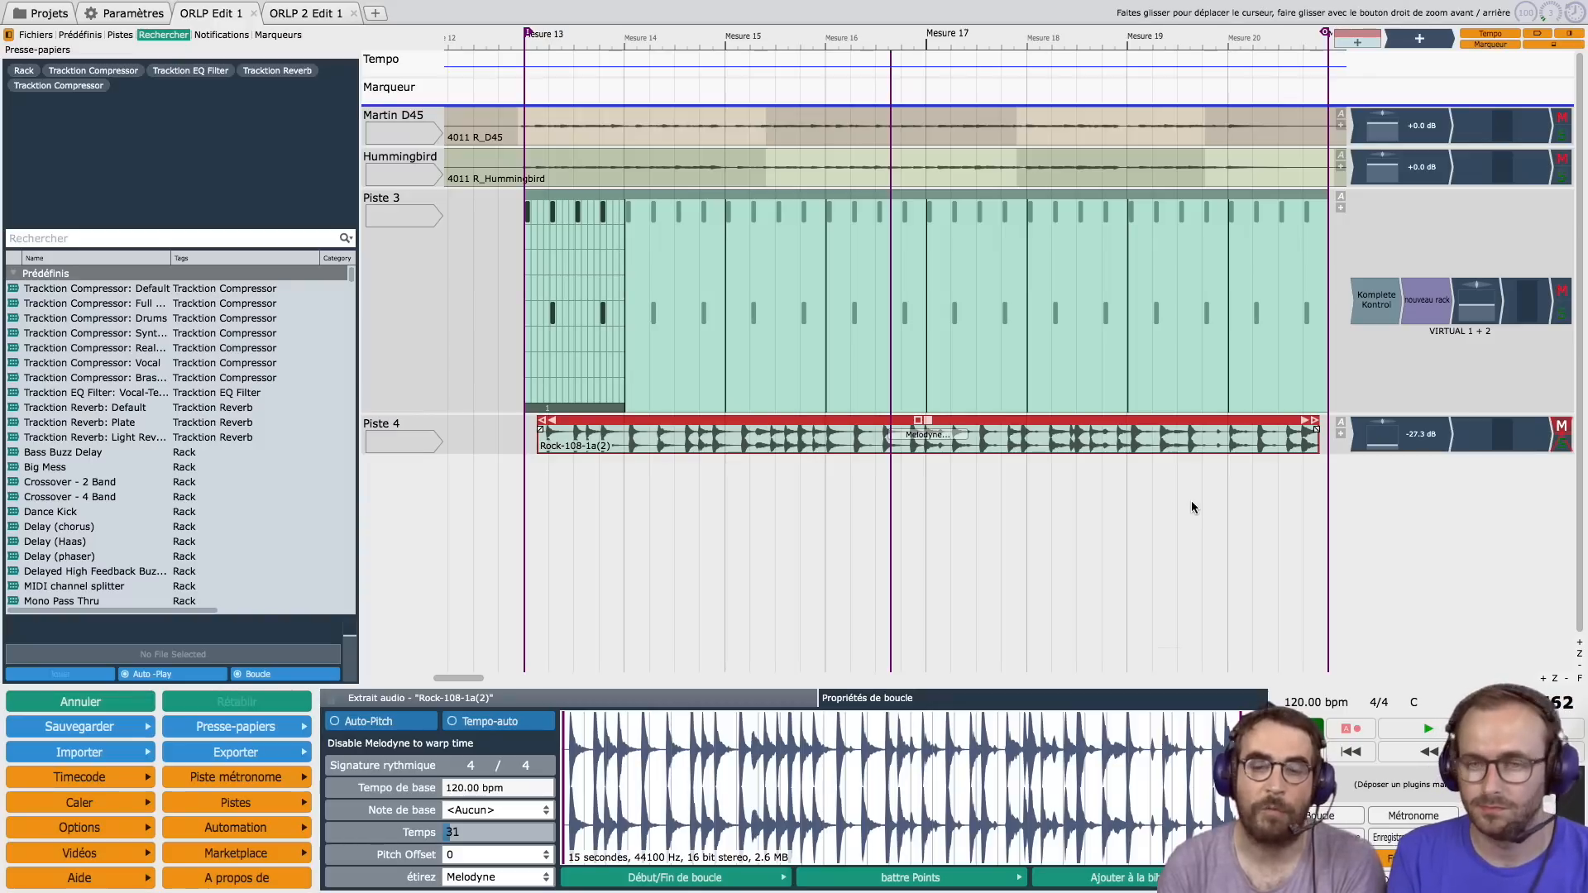
pyautogui.scroll(3, 1192, 501)
pyautogui.scroll(-3, 1192, 501)
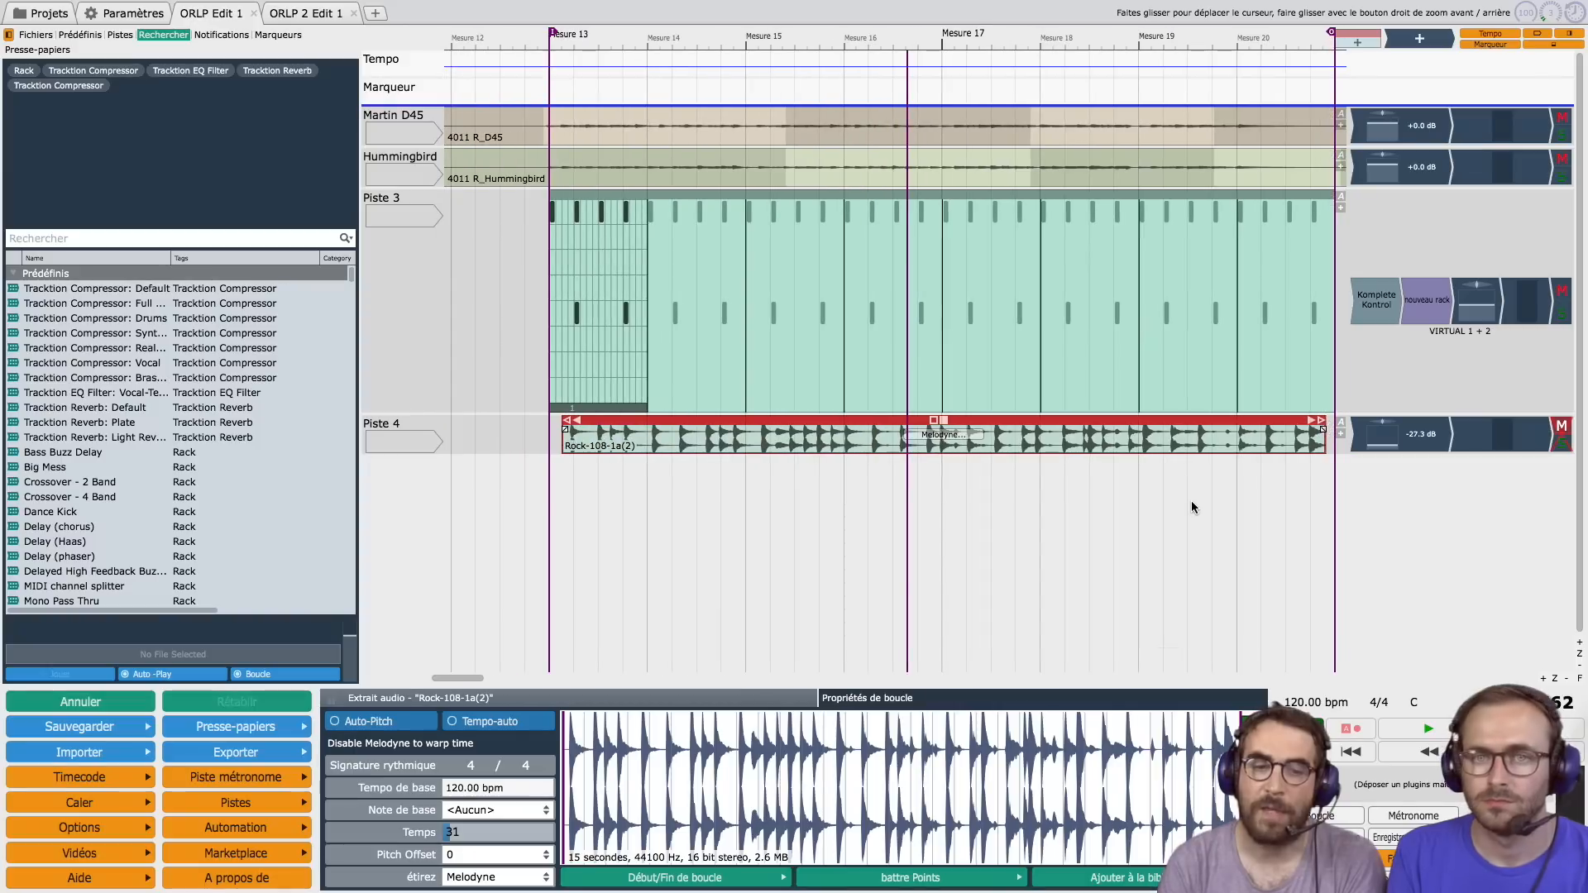
pyautogui.scroll(-1, 1191, 507)
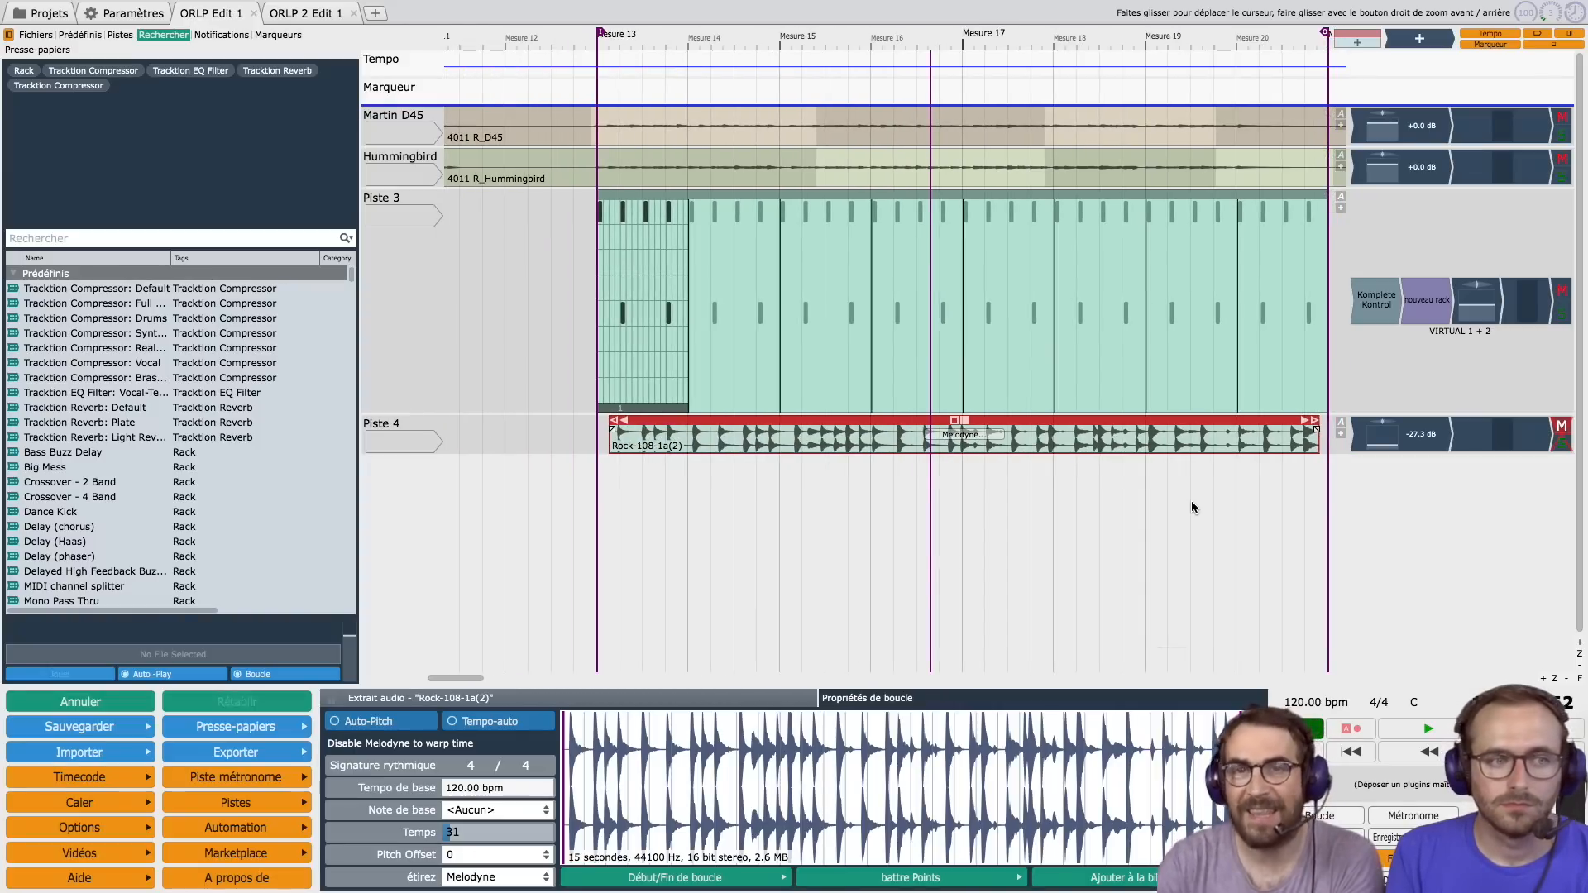
pyautogui.moveTo(461, 679); pyautogui.dragTo(465, 681)
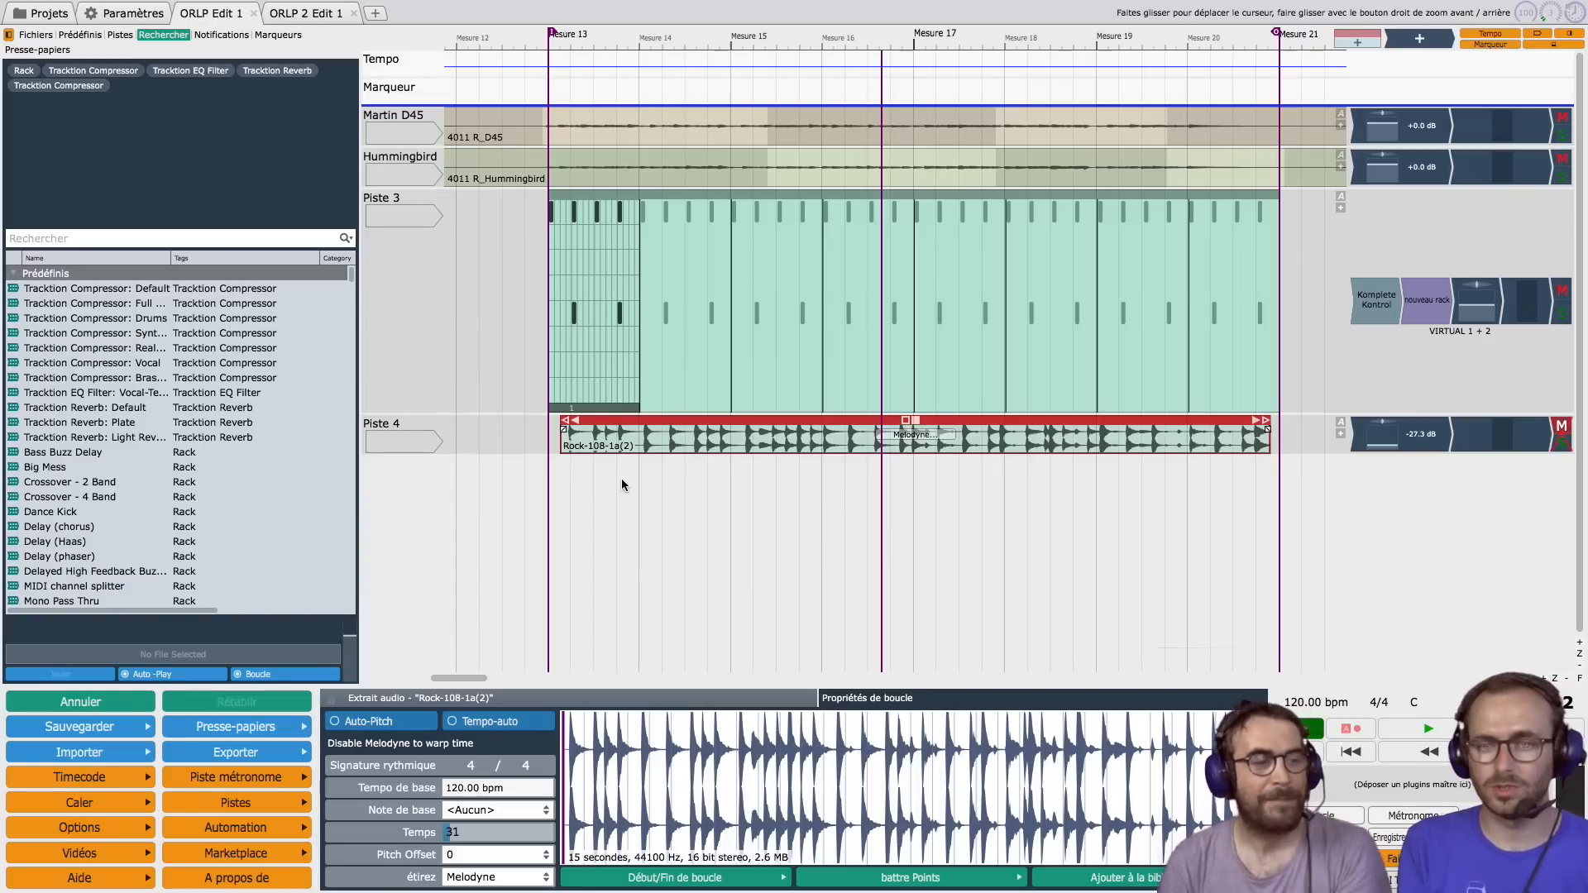
pyautogui.scroll(1, 632, 556)
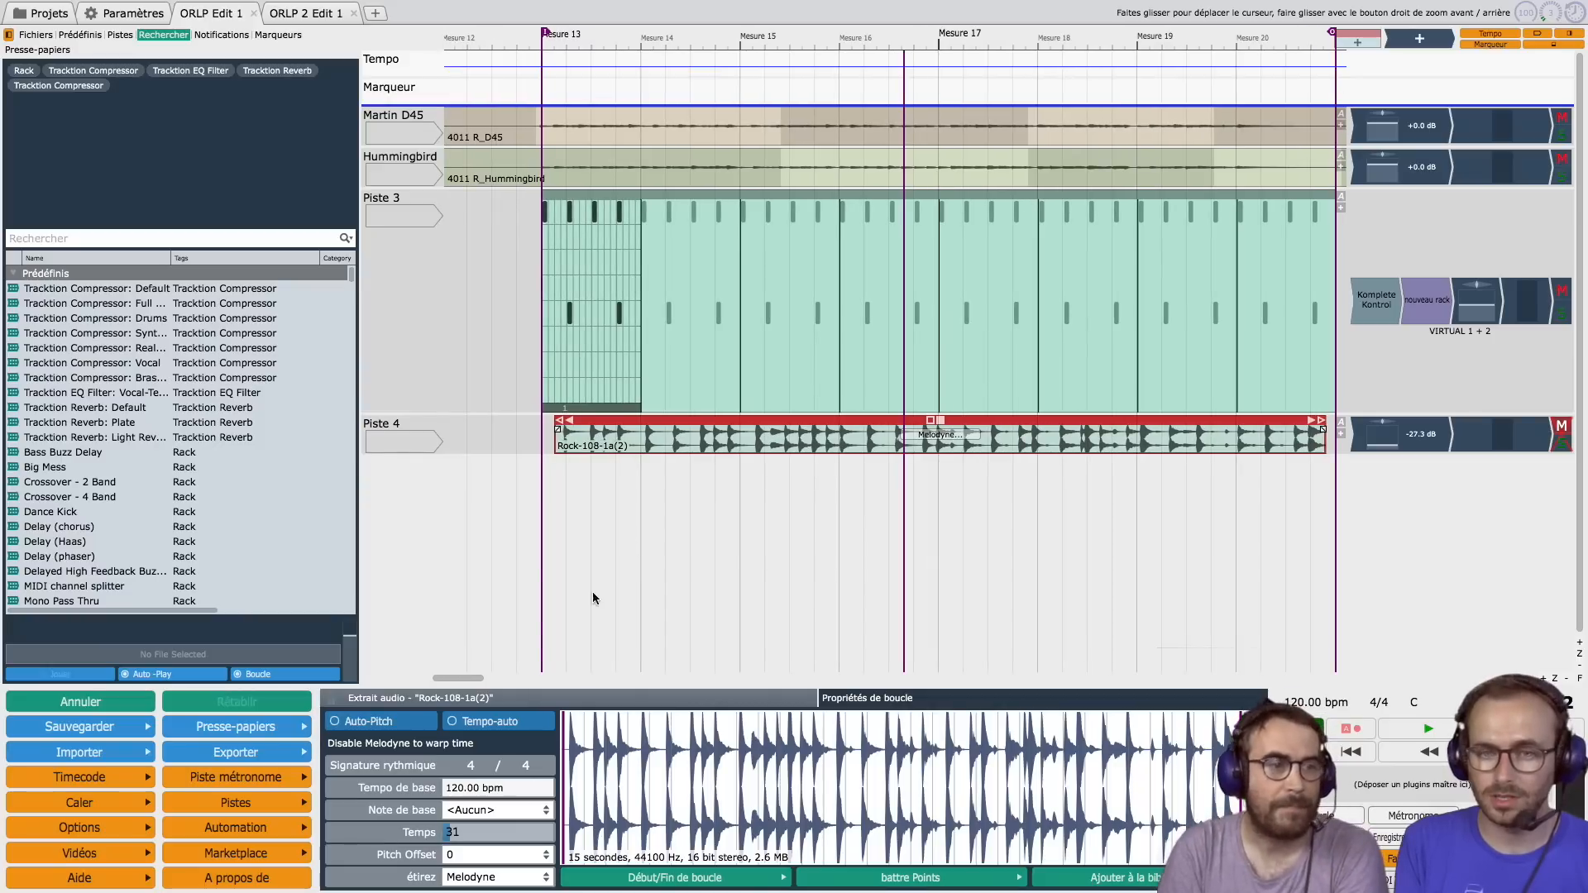
# Step: Make Piste 4 taller and add a fade-in of about 0|3|893 at the start of the Rock-108-1a(2) clip
pyautogui.doubleClick(447, 455)
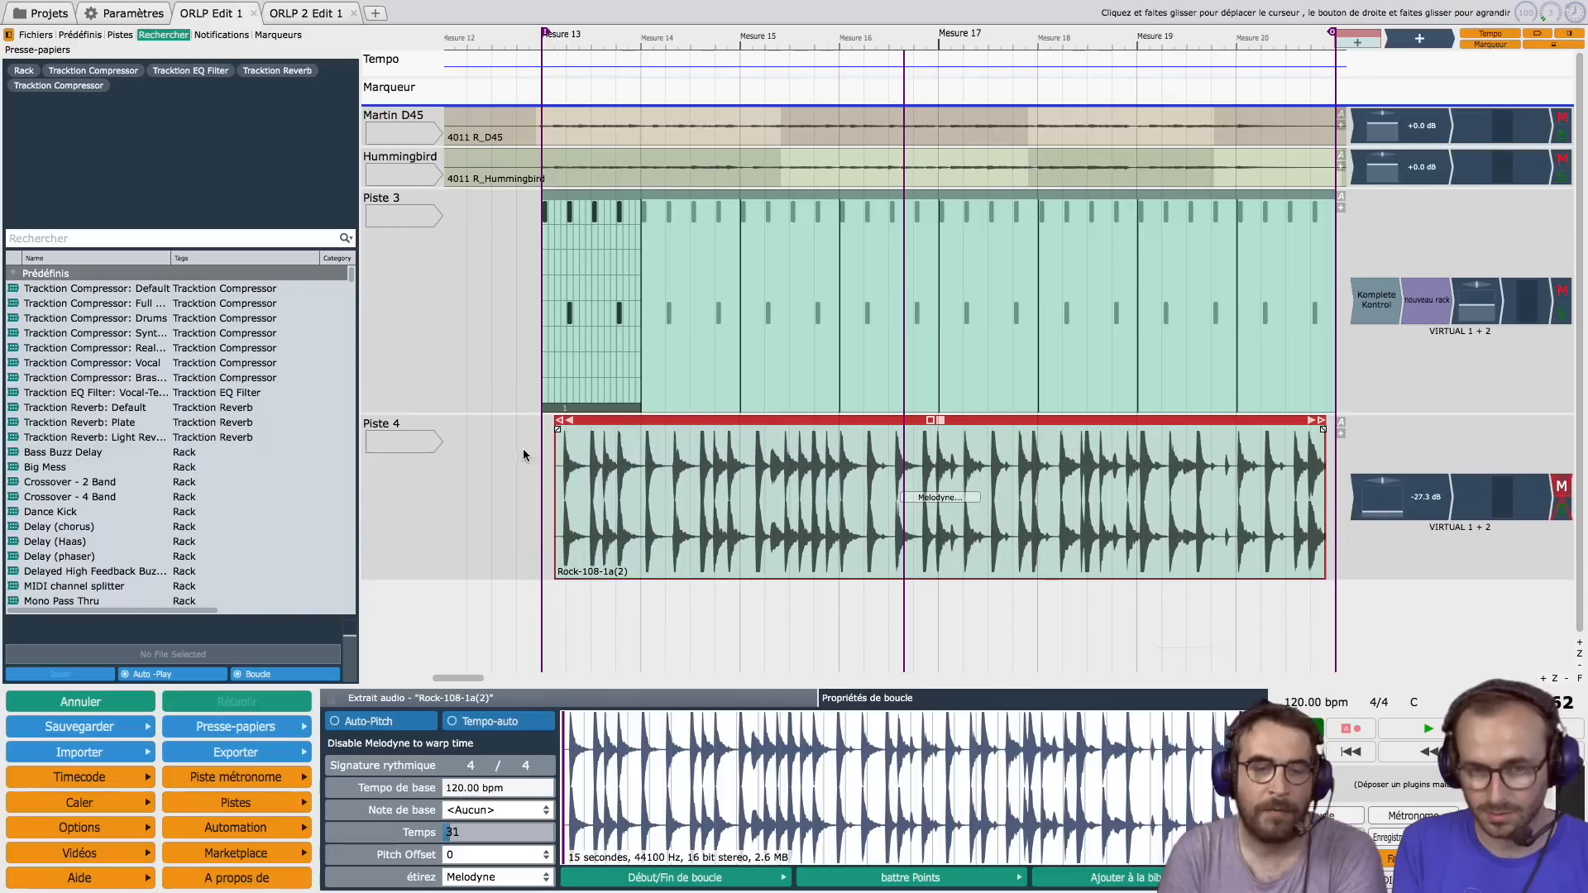
pyautogui.moveTo(554, 440); pyautogui.dragTo(668, 443)
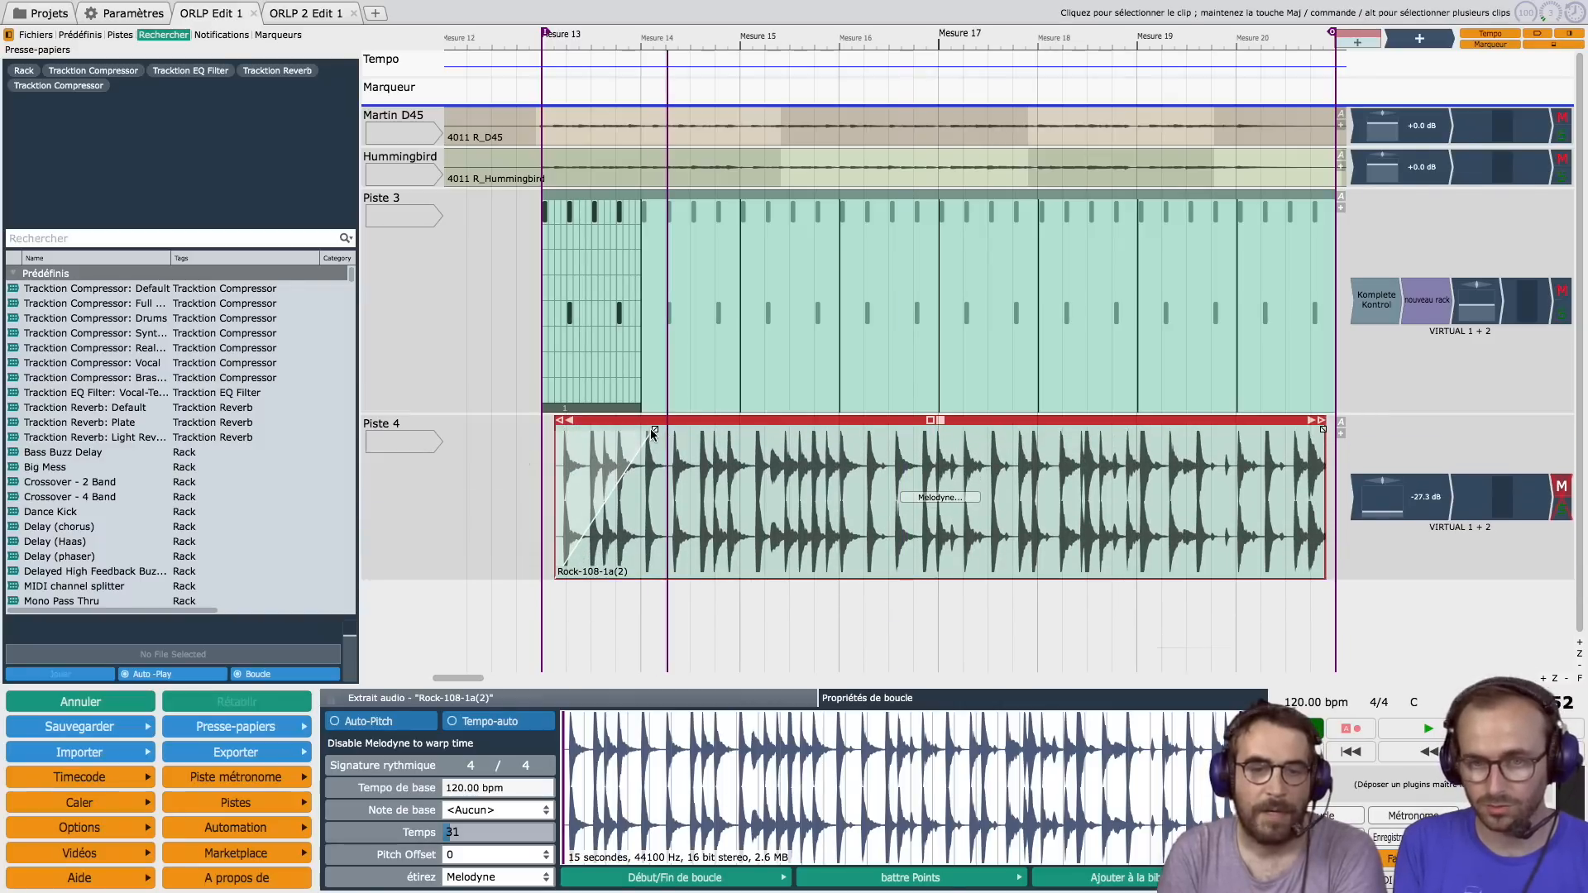
pyautogui.click(649, 554)
pyautogui.click(626, 476)
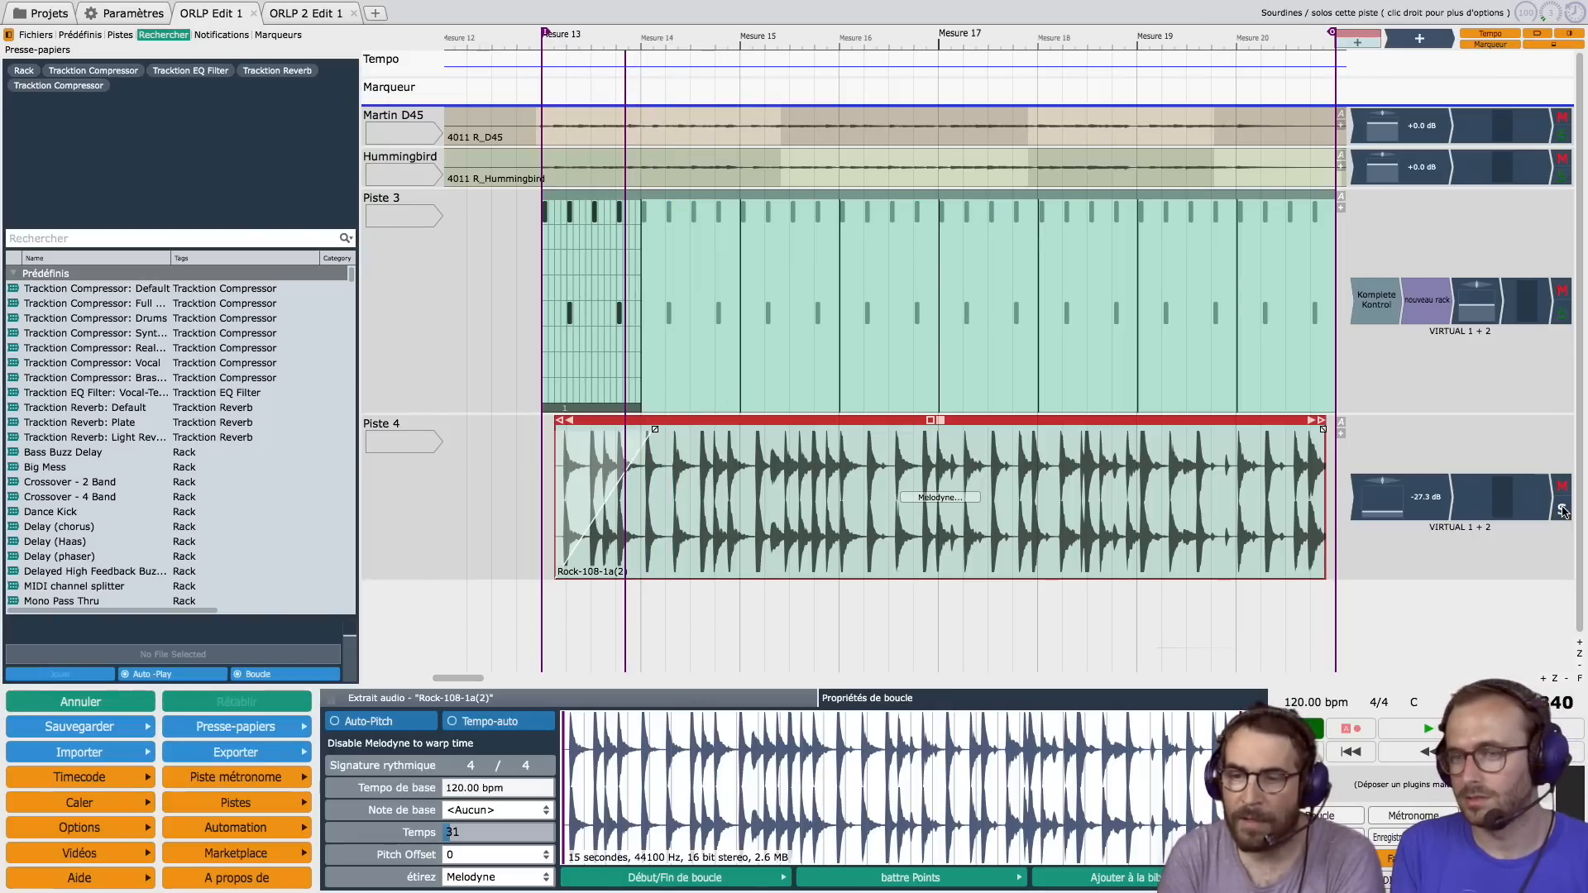
# Step: Unmute and solo Piste 4, select the Rock-108-1a(2) clip and play it through the fade-in
pyautogui.click(1162, 505)
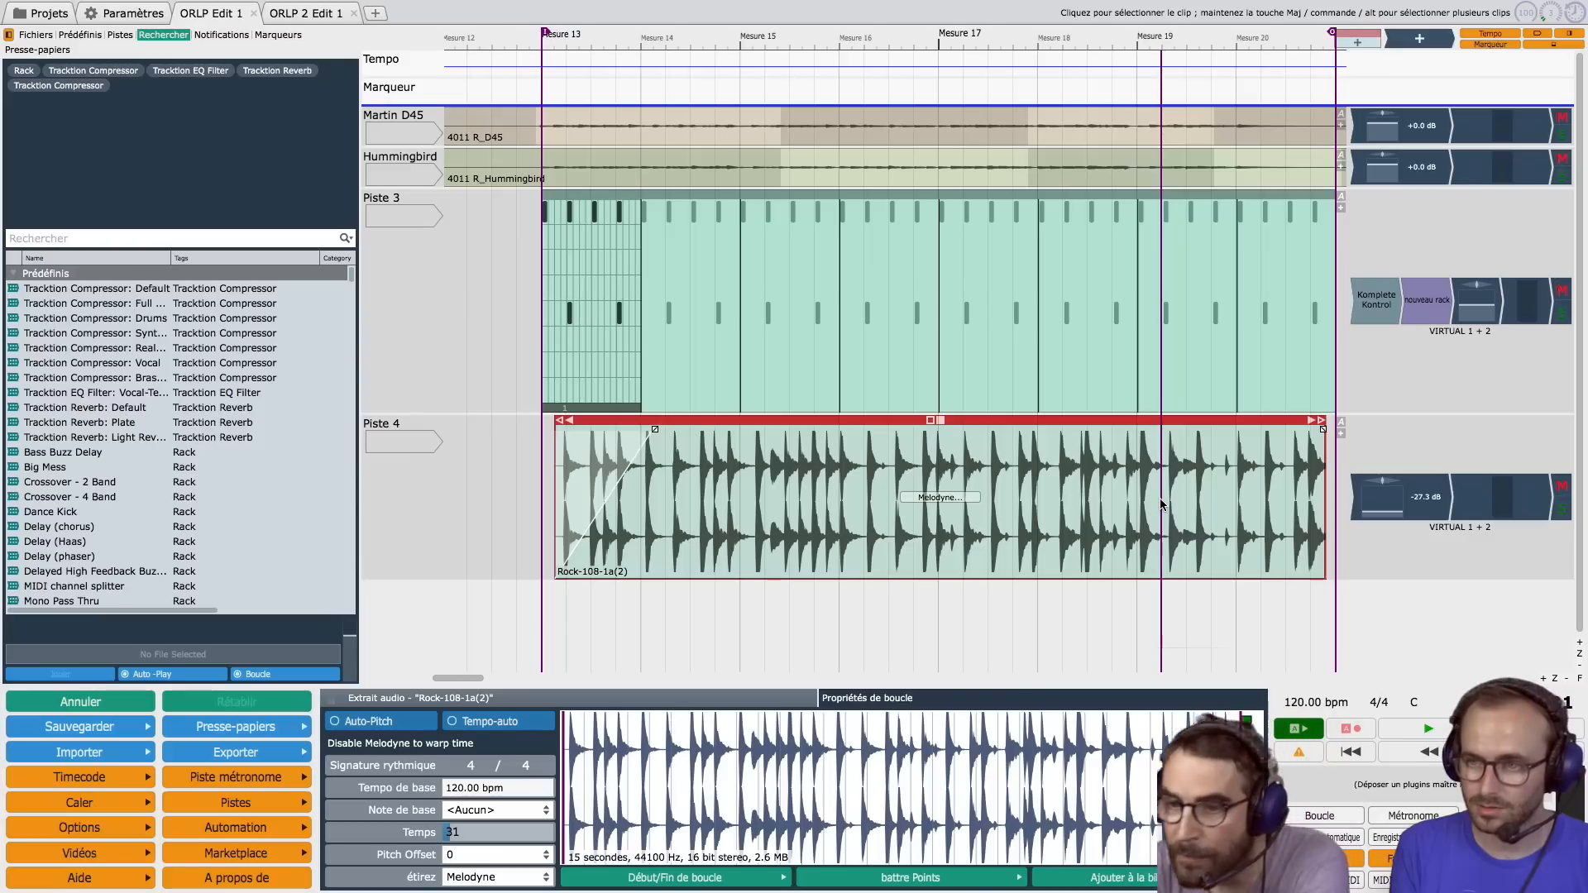
pyautogui.click(1561, 507)
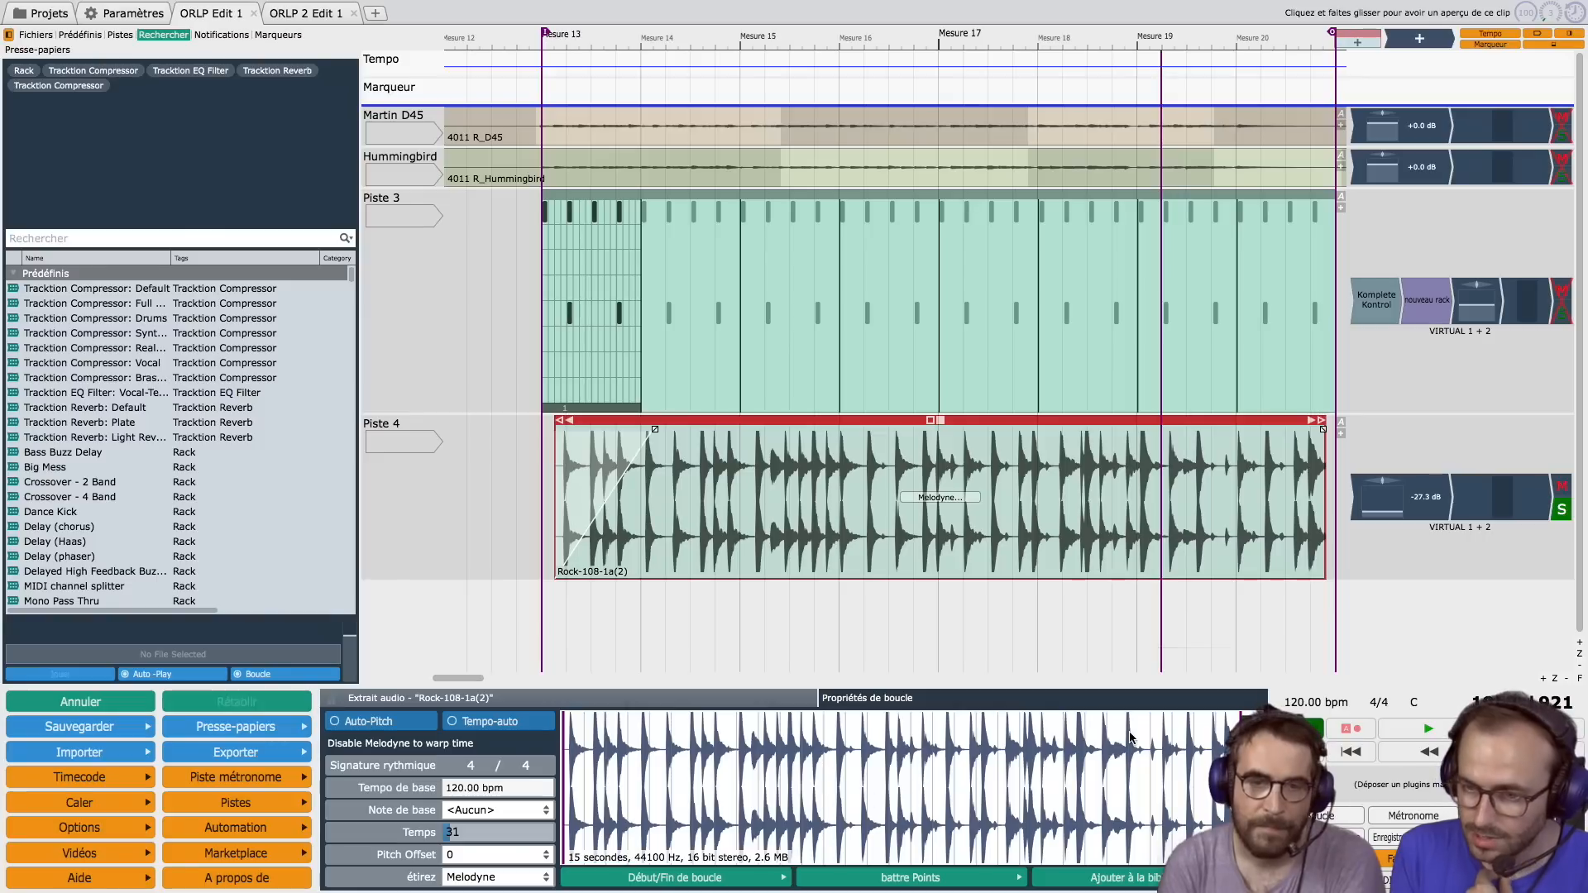
pyautogui.click(894, 579)
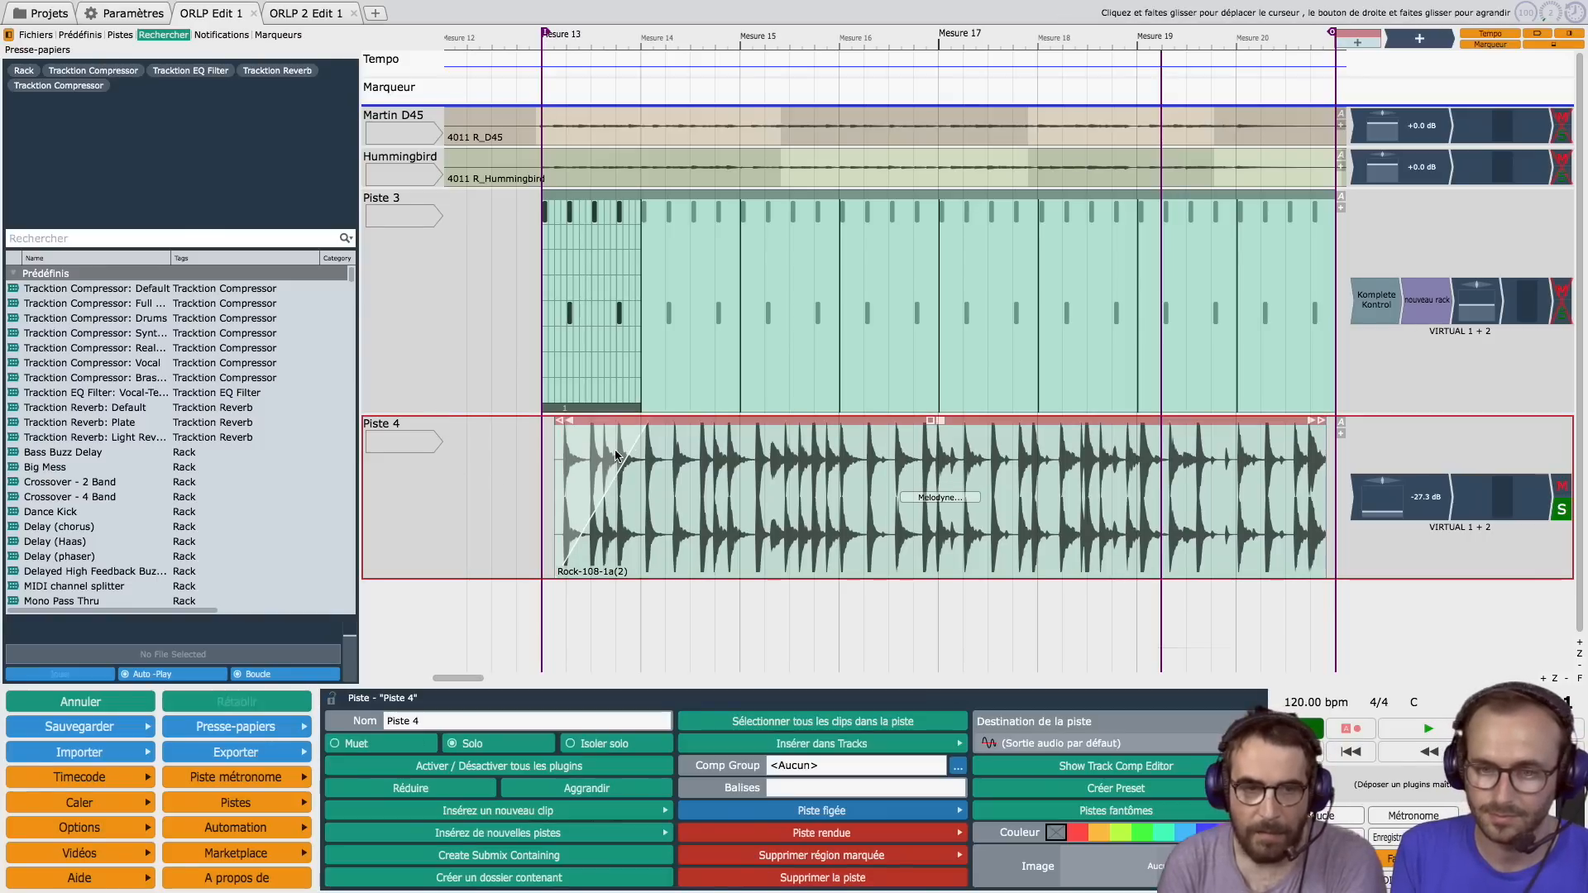
pyautogui.click(677, 457)
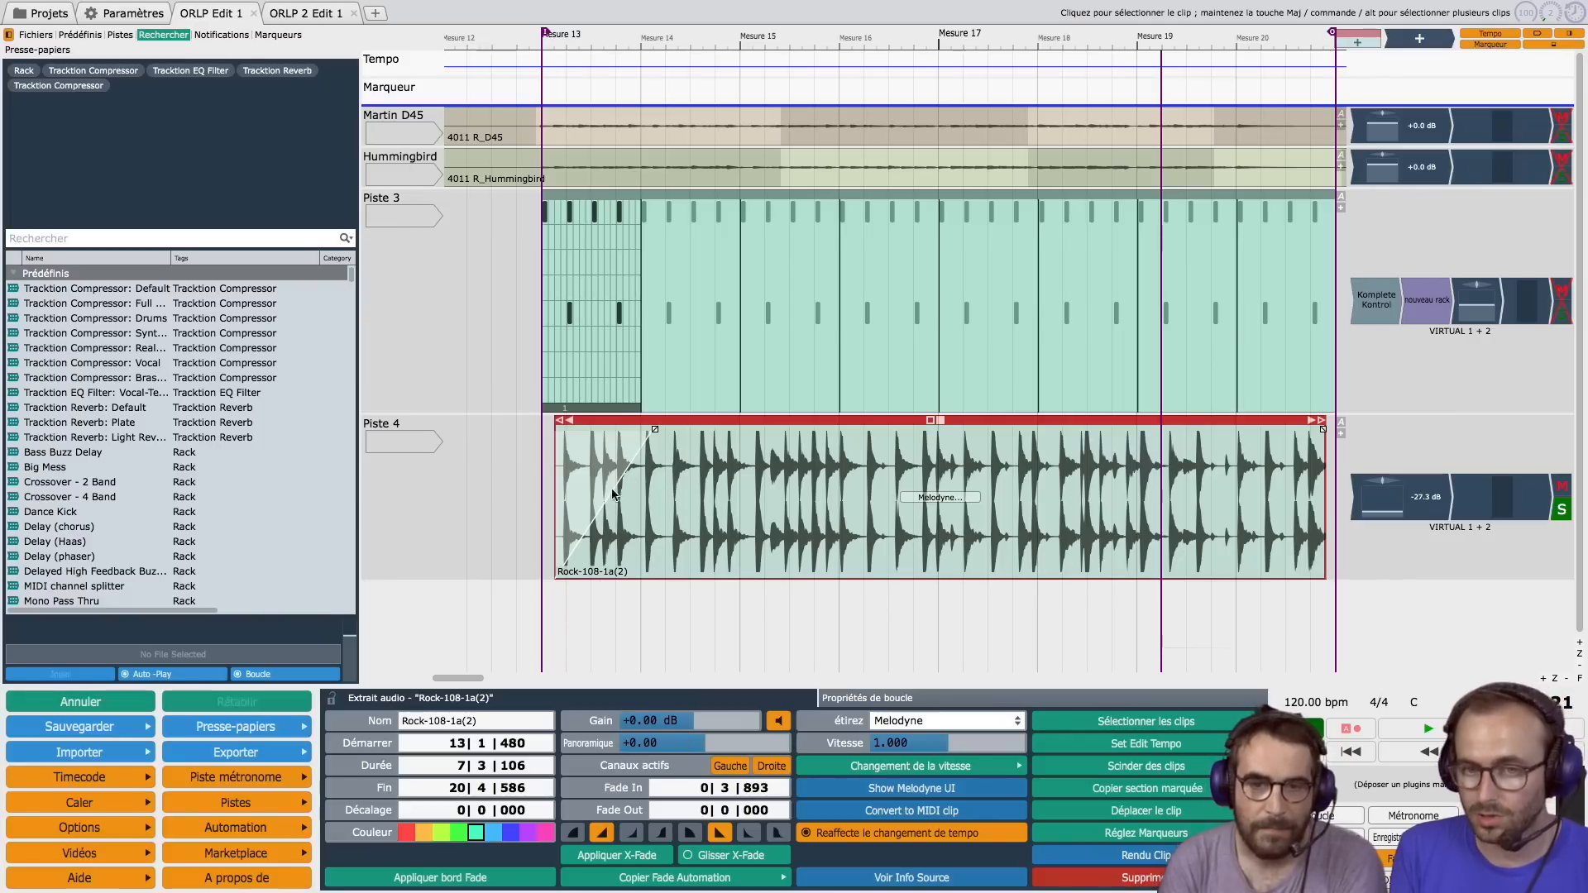
pyautogui.moveTo(580, 377)
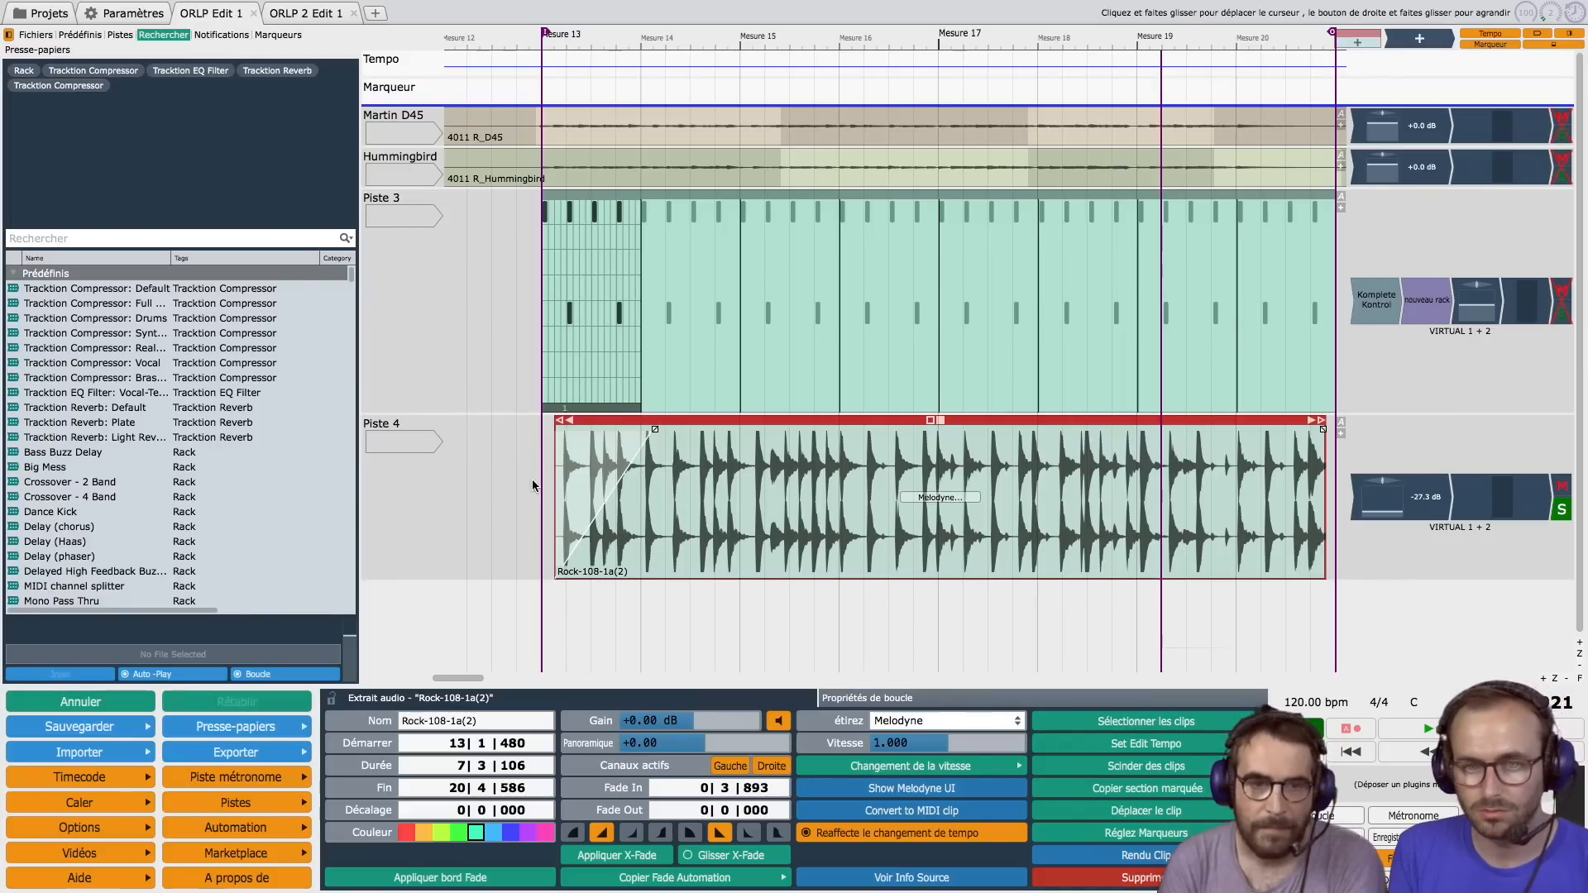
pyautogui.press('space')
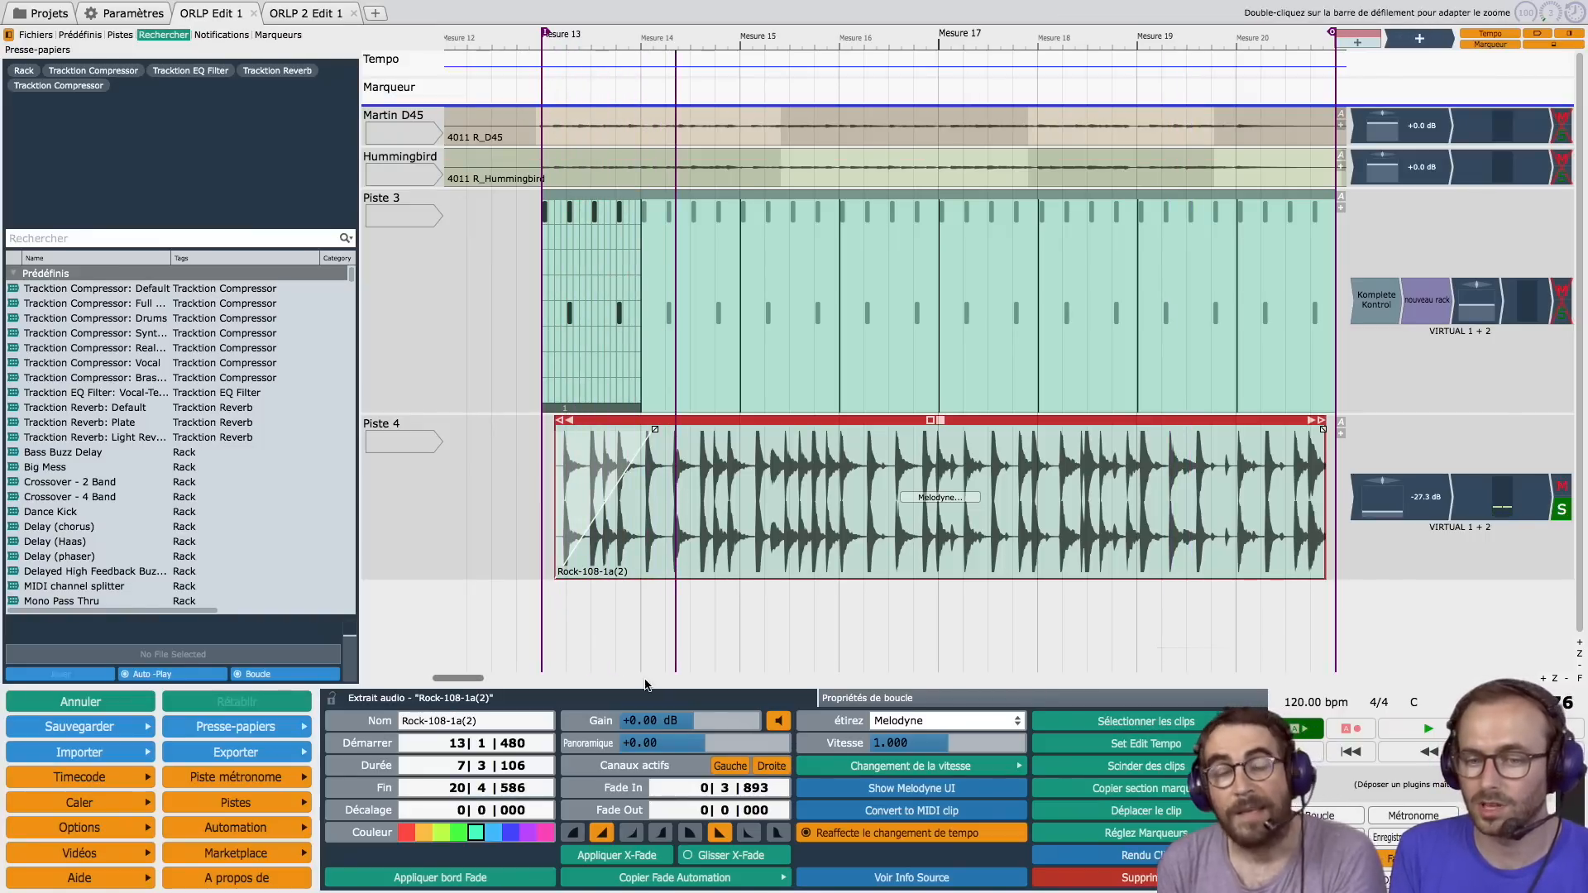
# Step: Try several fade-in curve shapes on the Rock-108-1a(2) clip and keep the S-shaped curve
pyautogui.click(575, 835)
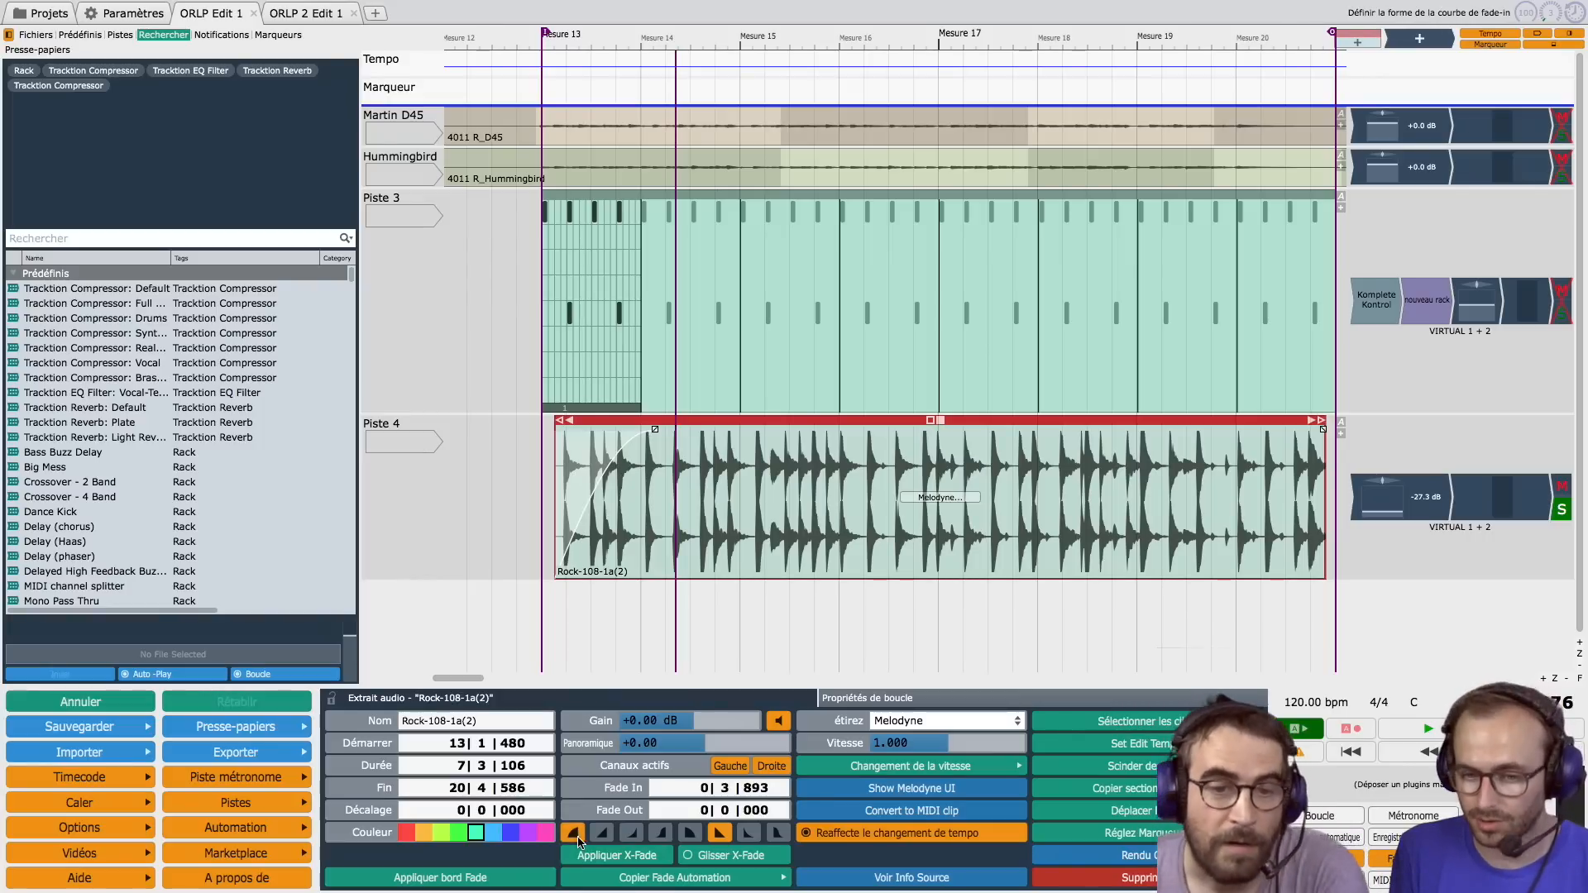
pyautogui.click(631, 833)
pyautogui.click(660, 832)
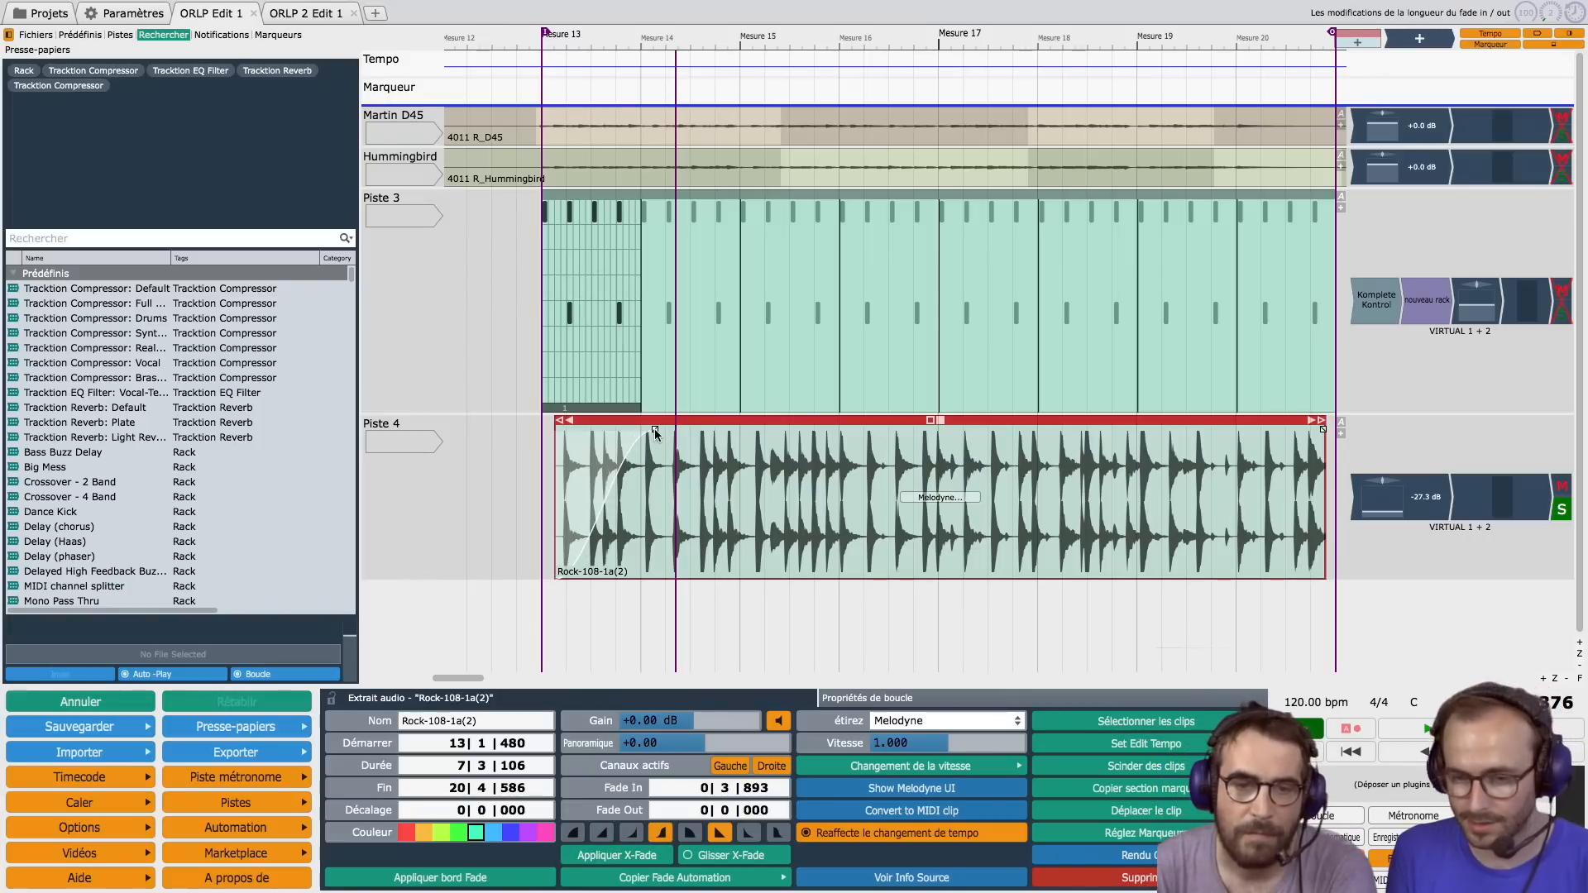
# Step: Change the Rock-108-1a(2) clip's fade-in from a volume fade to Speed Up and play it from just before measure 13
pyautogui.click(655, 433)
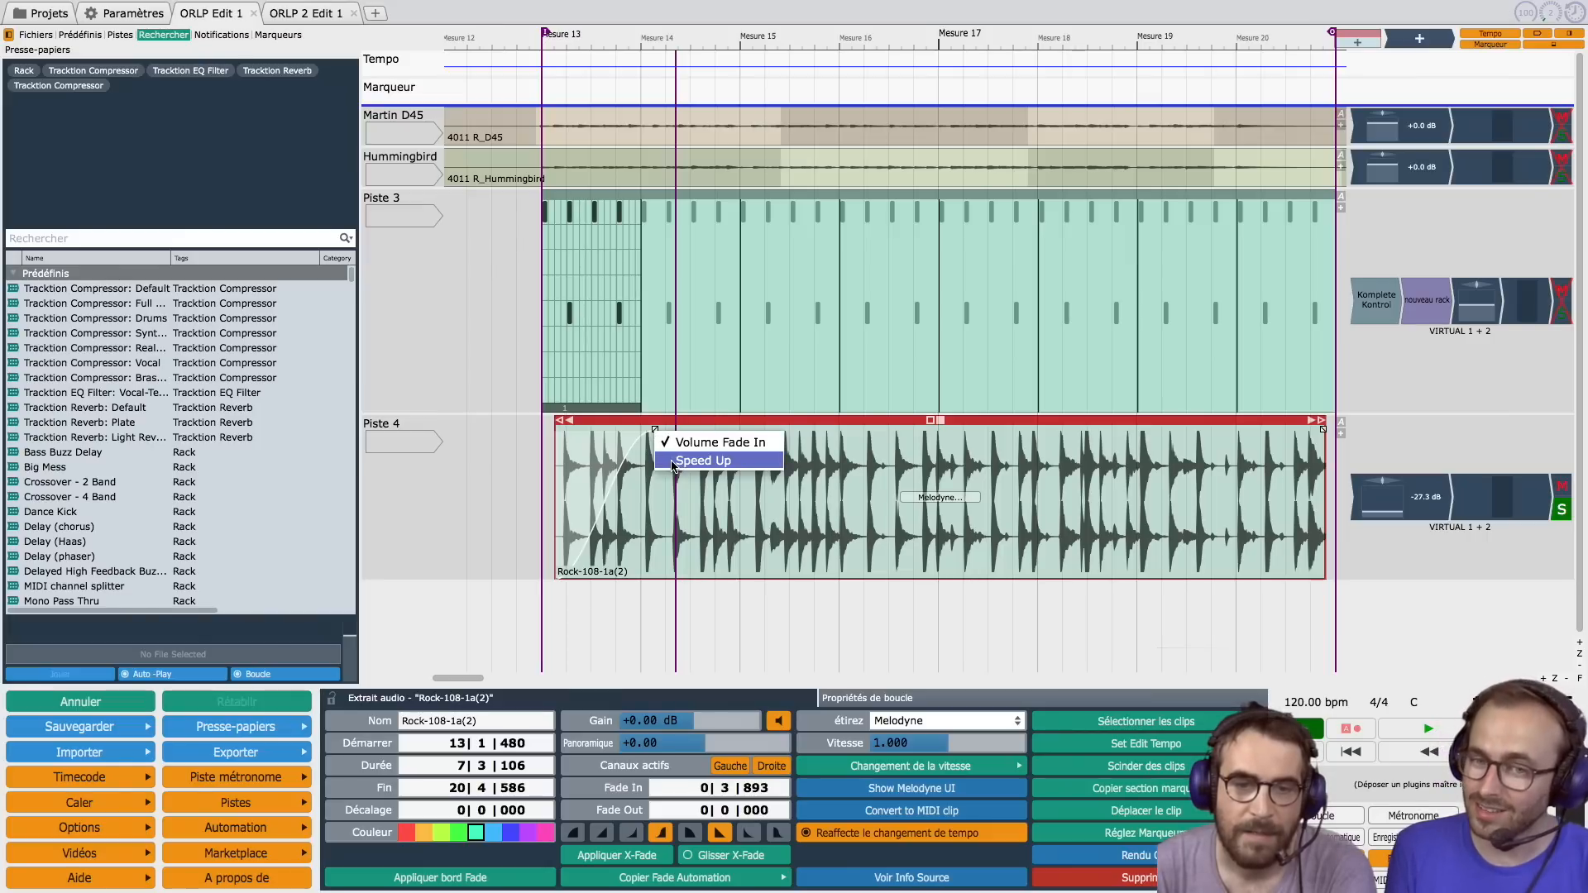
pyautogui.click(703, 461)
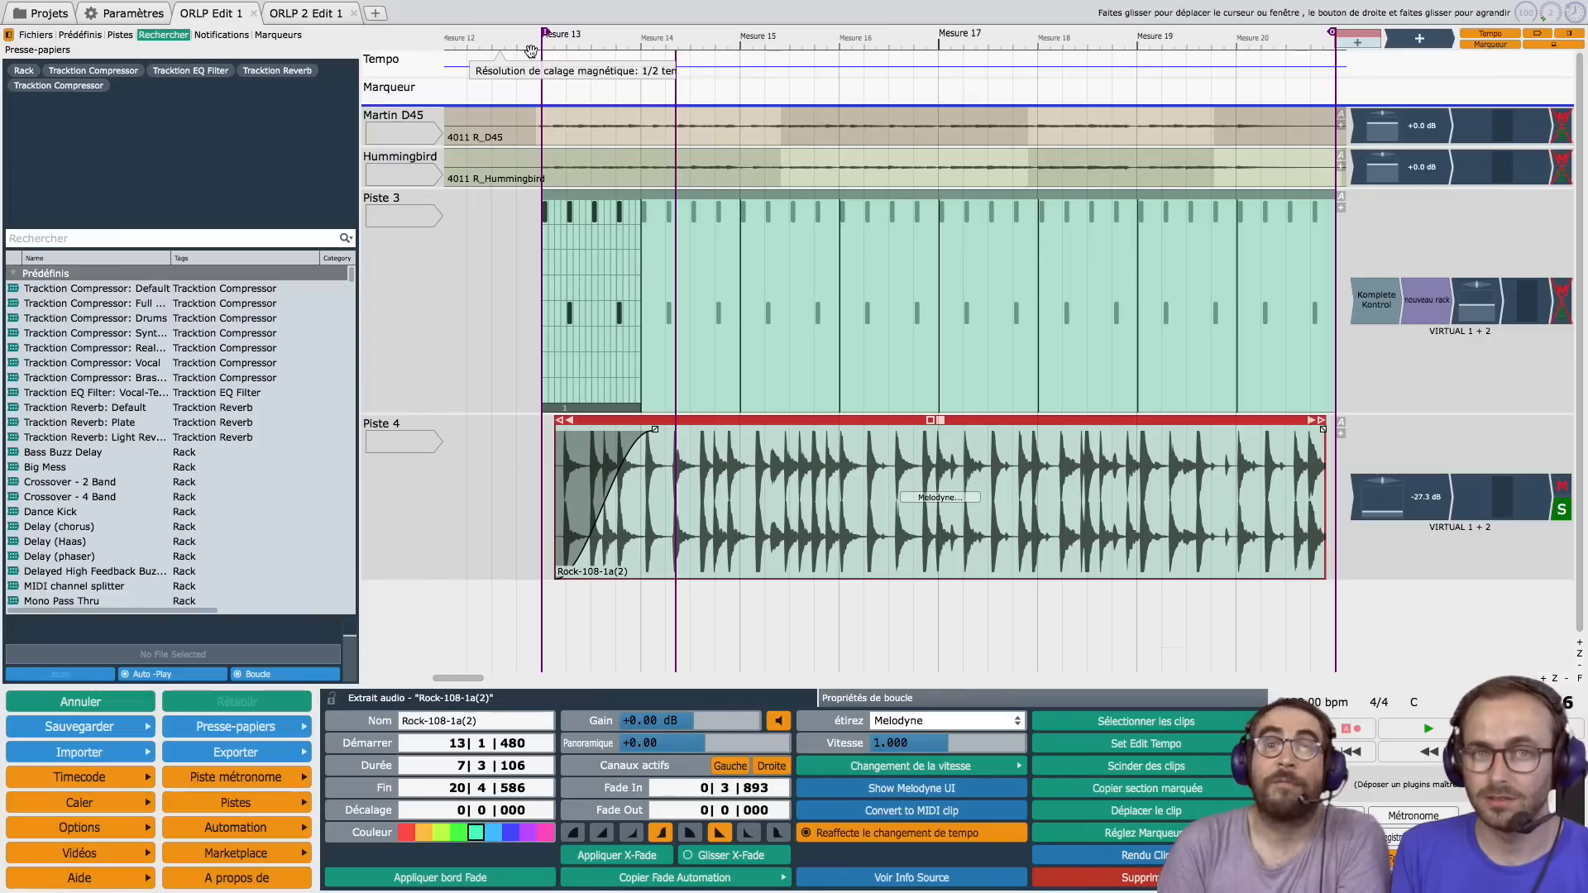
pyautogui.click(533, 93)
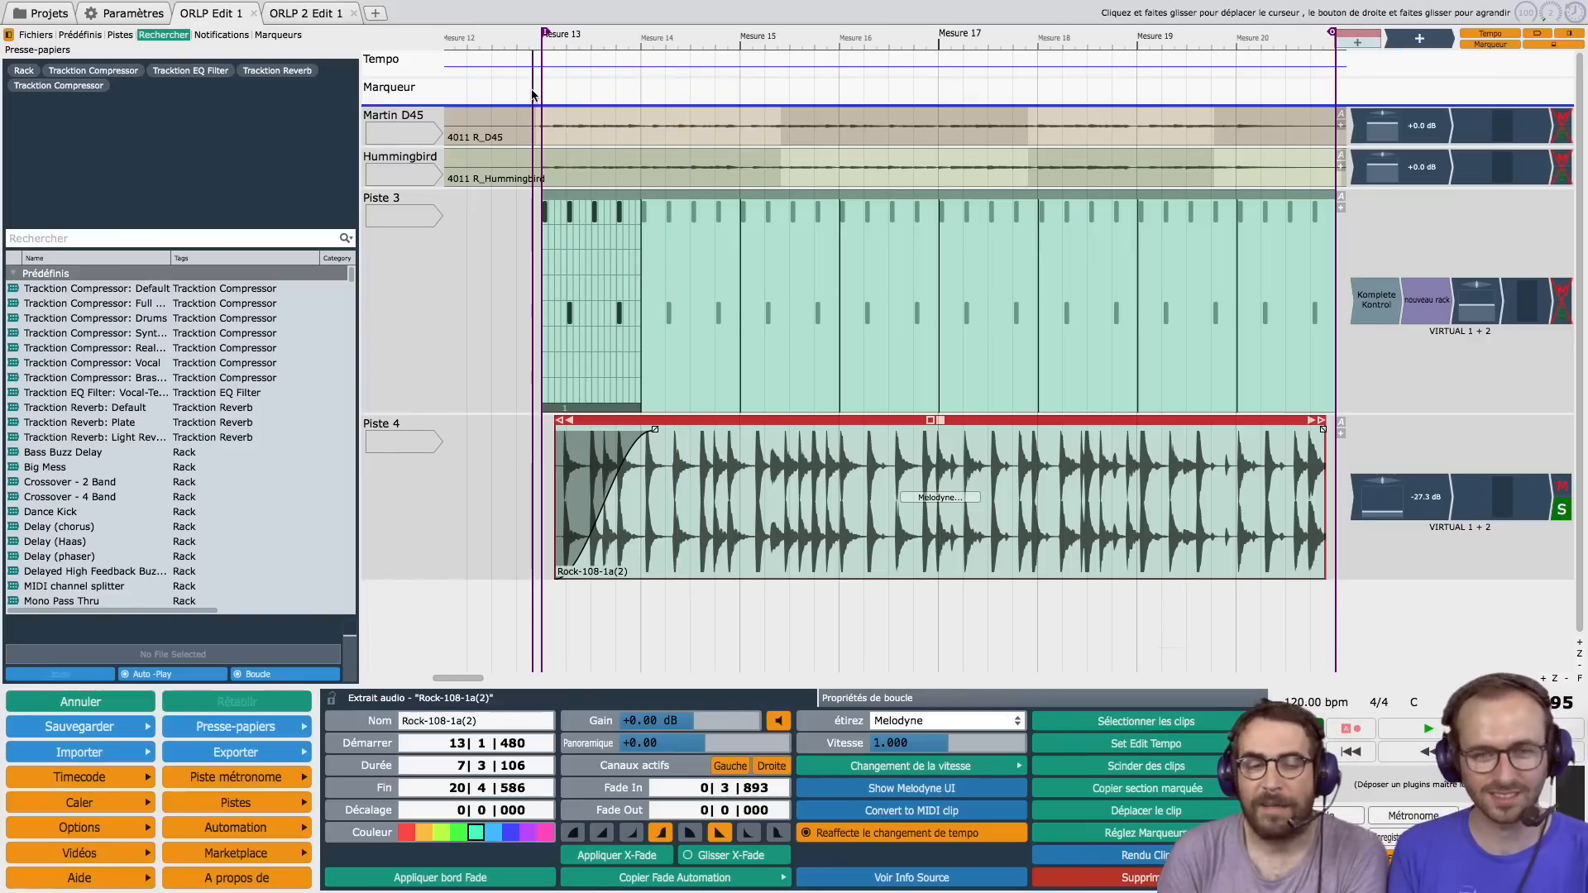
pyautogui.press('space')
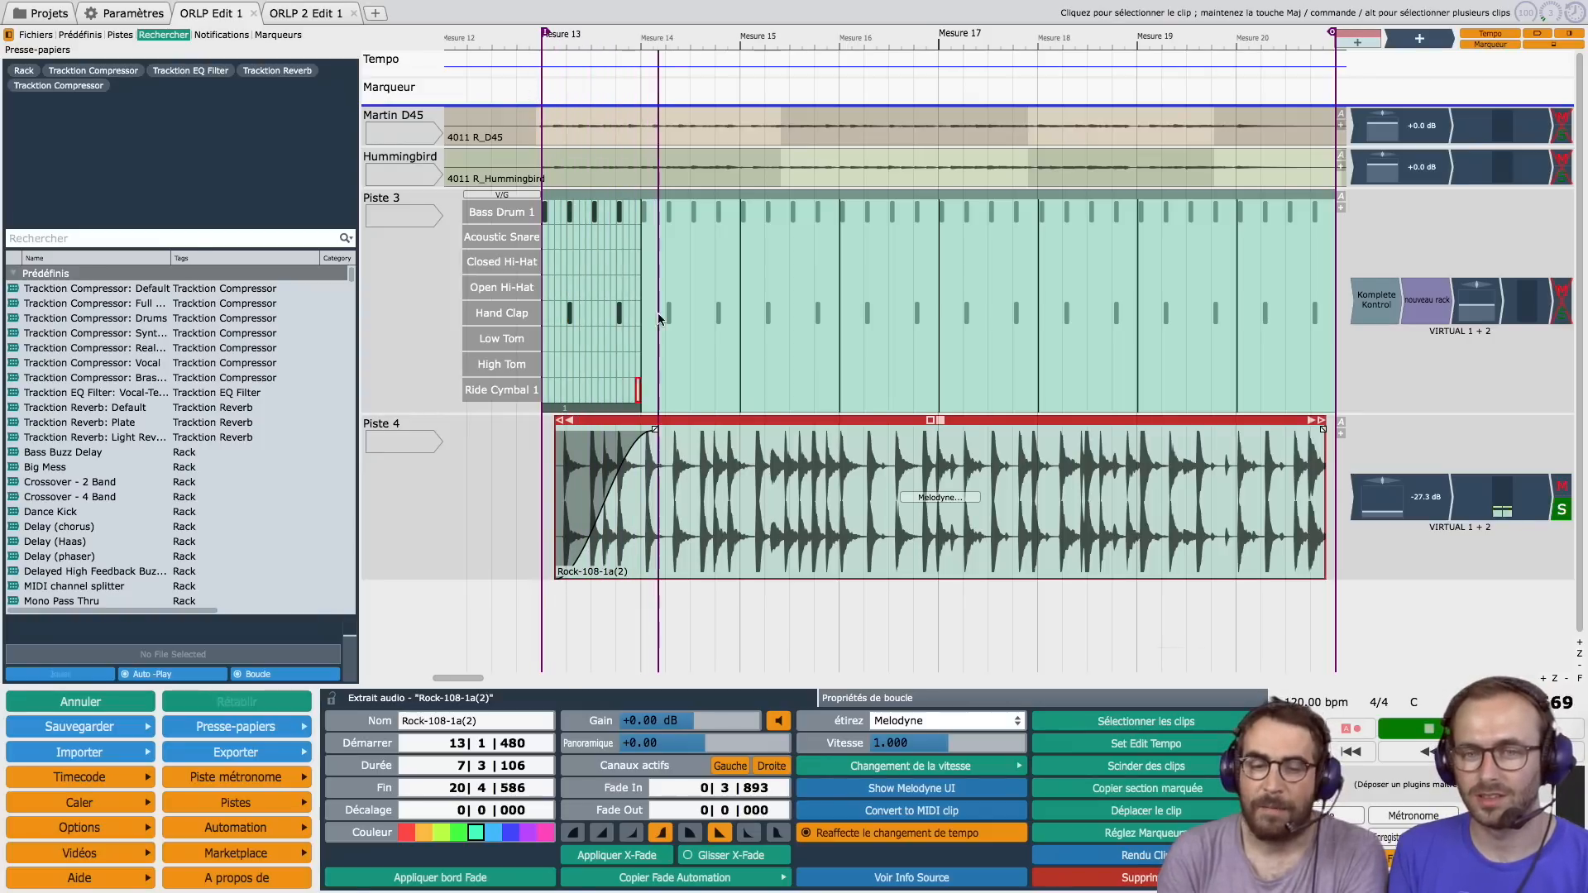
pyautogui.press('space')
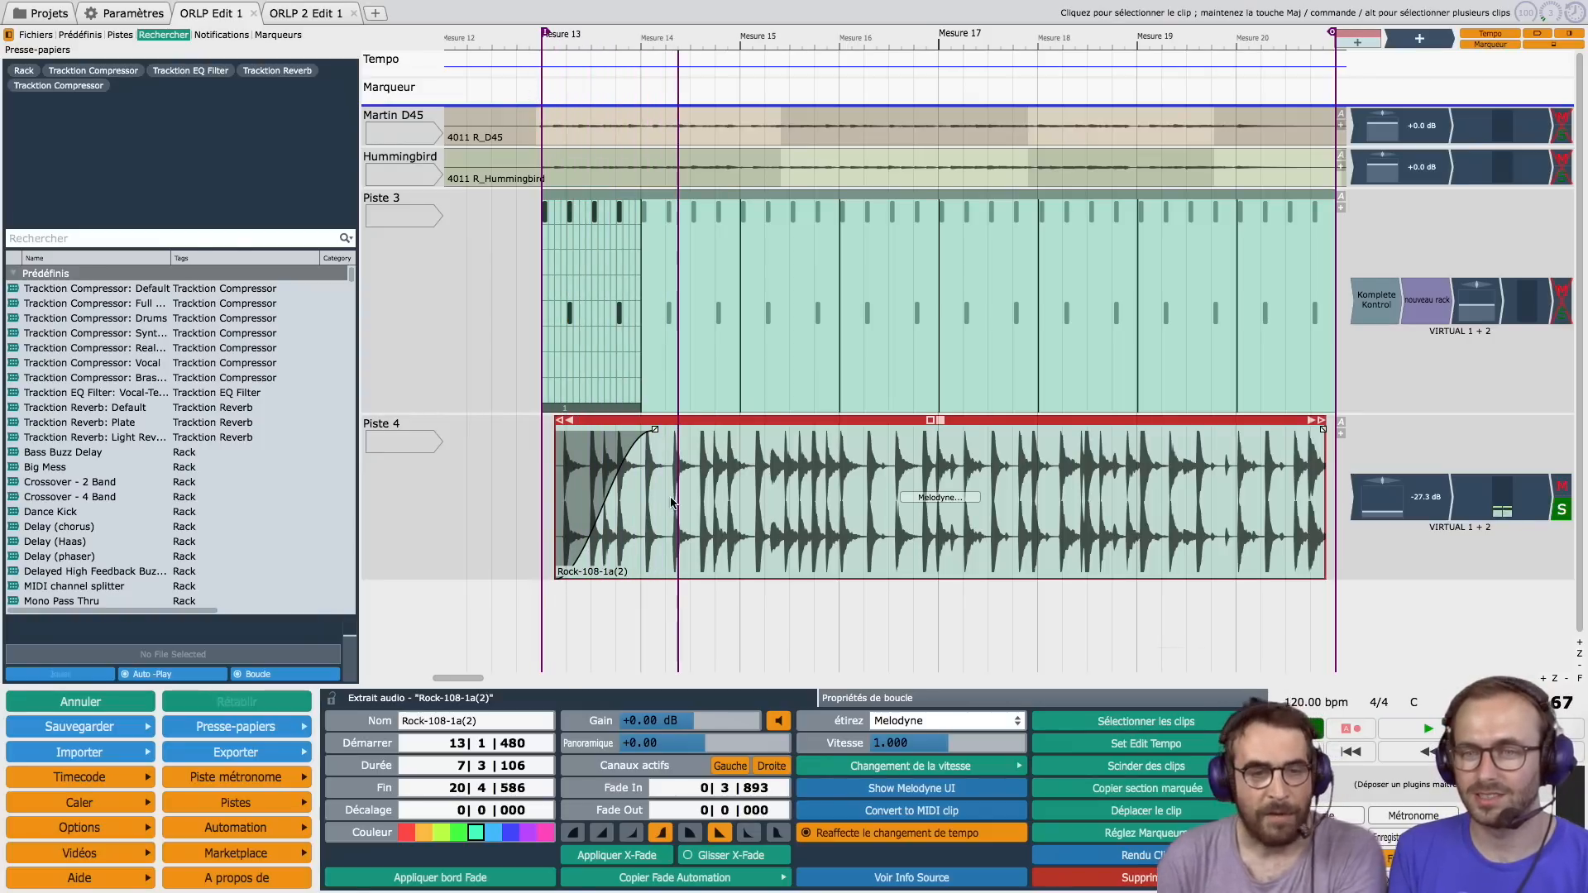
# Step: View the clip in the Melodyne editor, close it, set the clip's stretch mode to Pas de time-stretching and play it
pyautogui.click(915, 495)
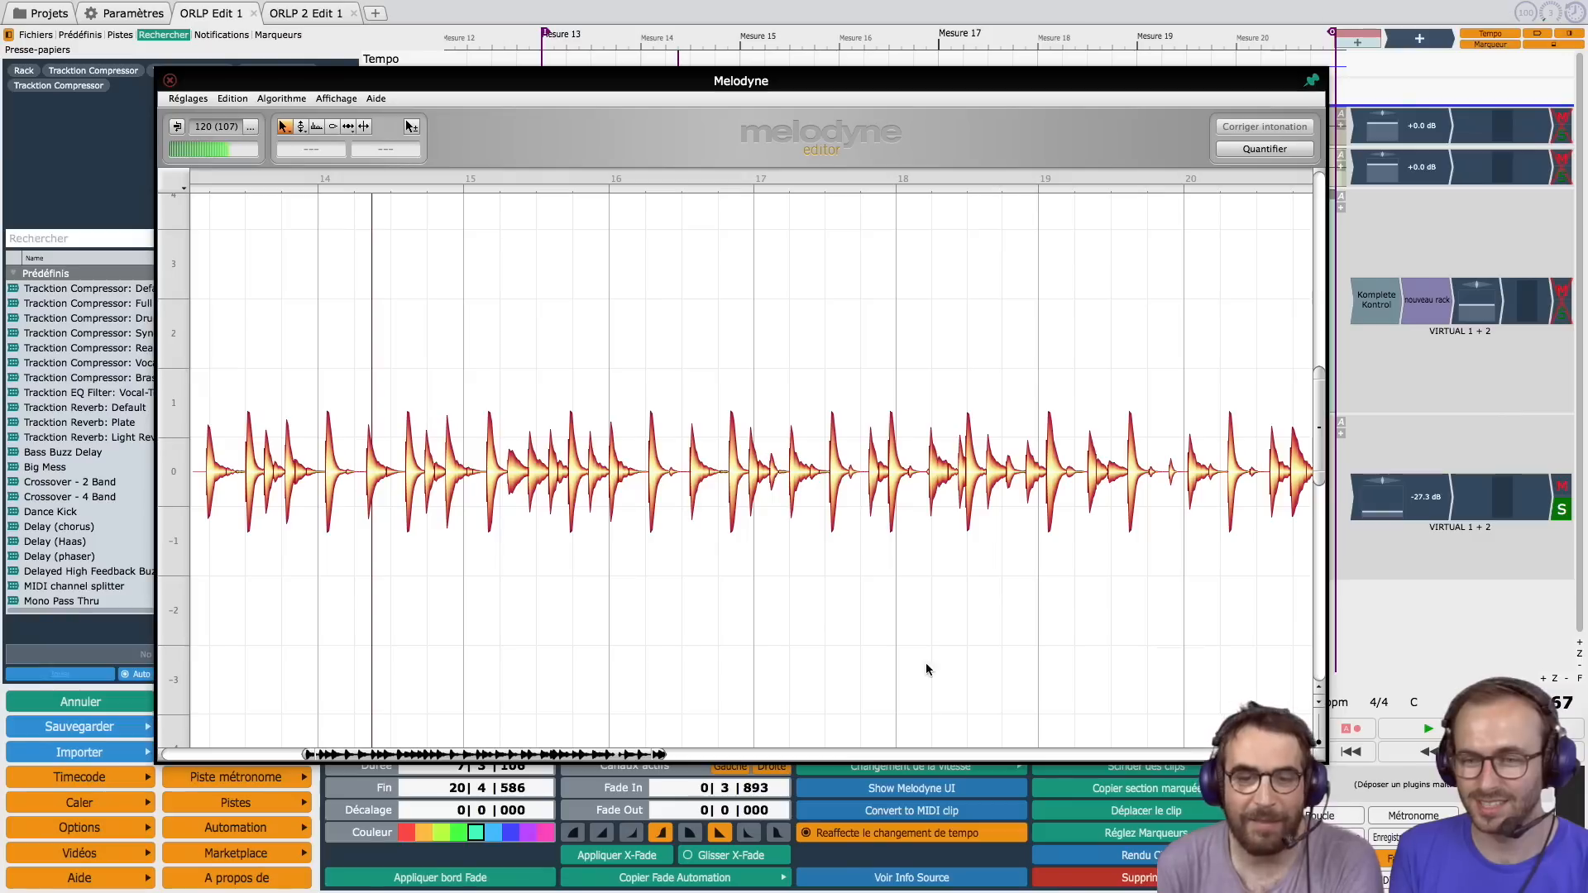
pyautogui.click(168, 80)
pyautogui.click(931, 716)
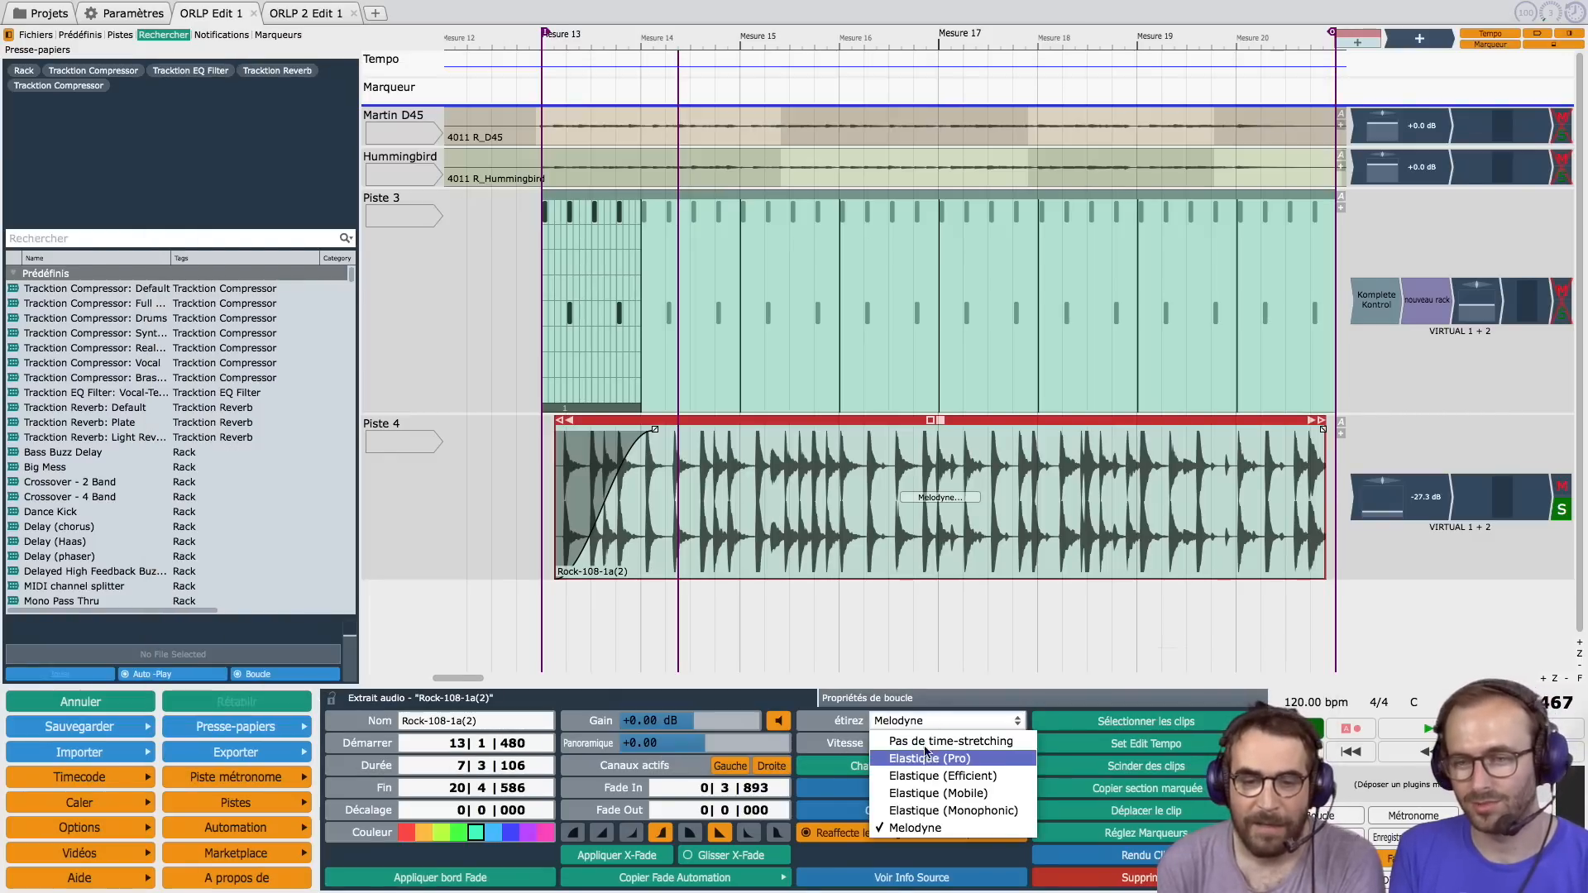
pyautogui.click(950, 741)
pyautogui.press('space')
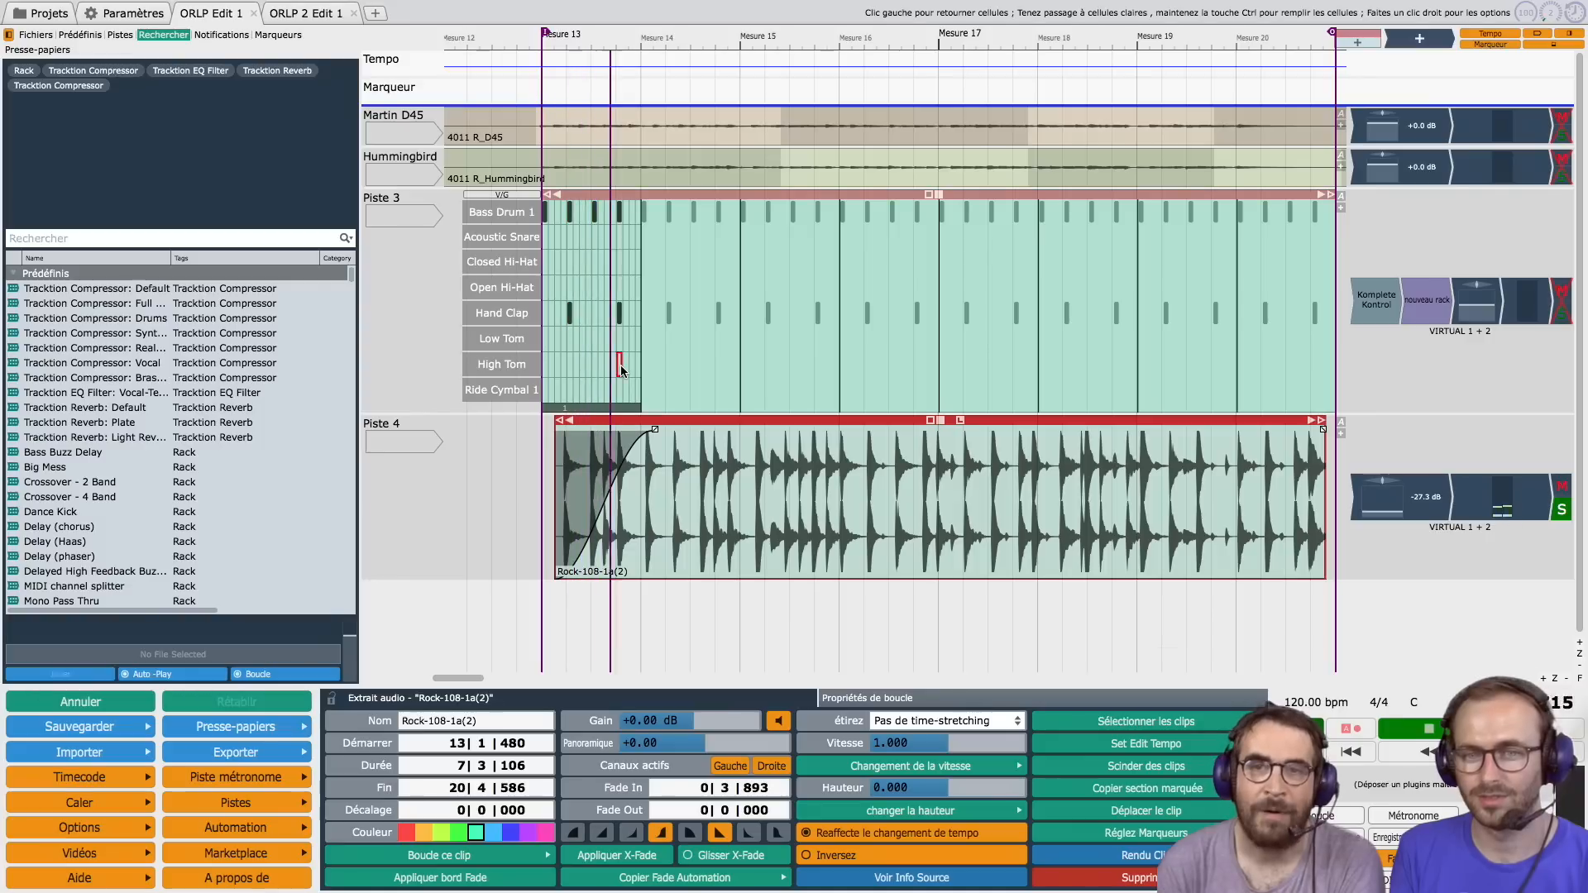
# Step: Lengthen the clip's Speed Up fade-in to about 3|1|150 and play it from just before measure 13
pyautogui.moveTo(657, 427); pyautogui.dragTo(884, 429)
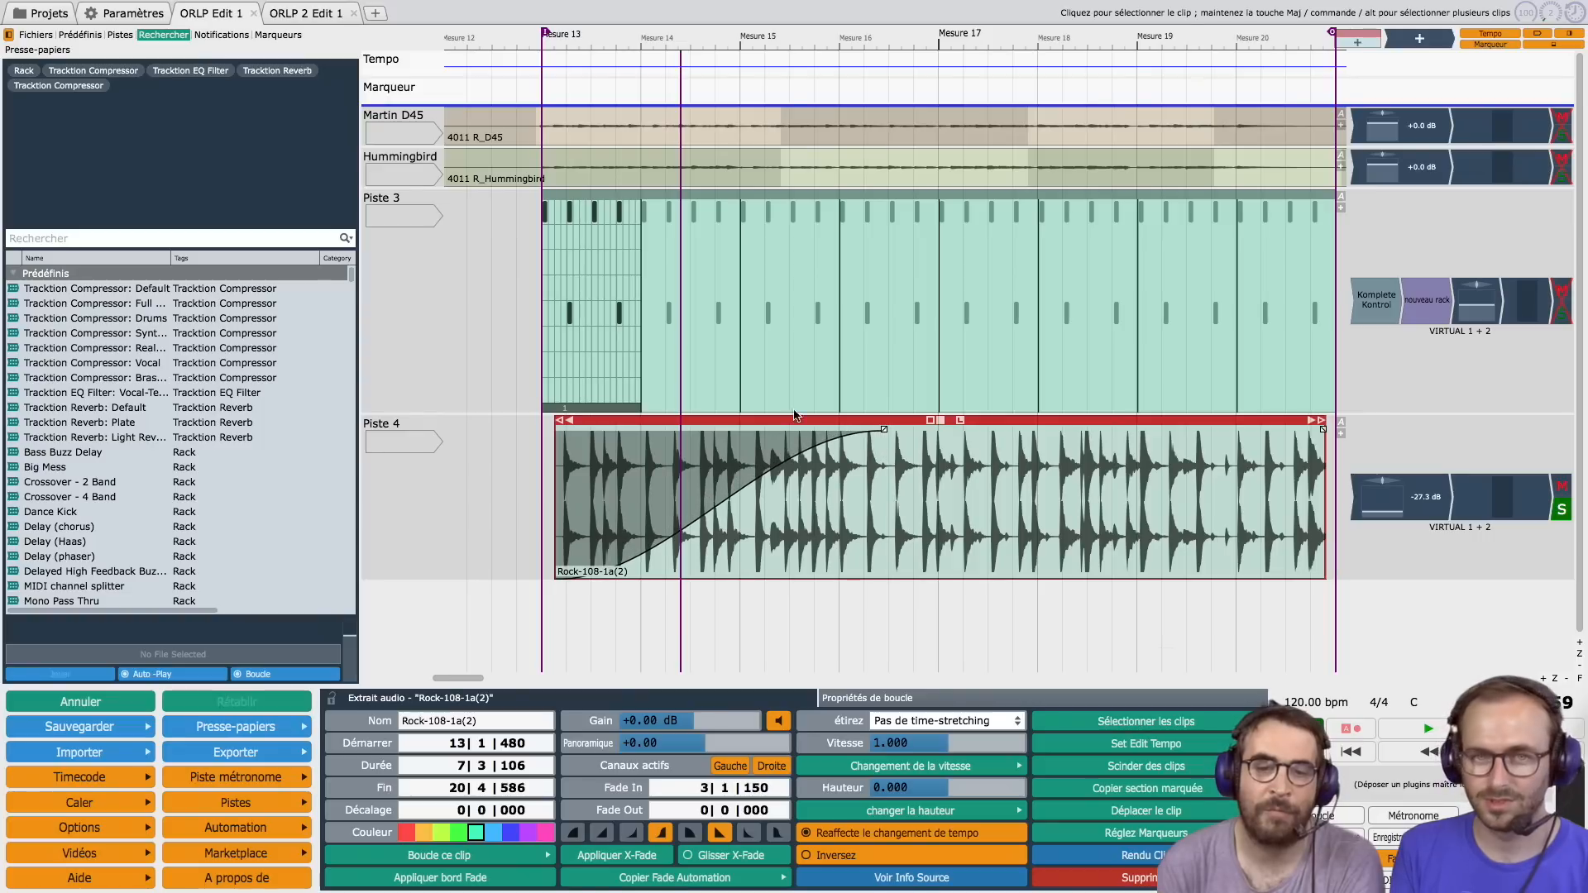
pyautogui.click(533, 97)
pyautogui.press('space')
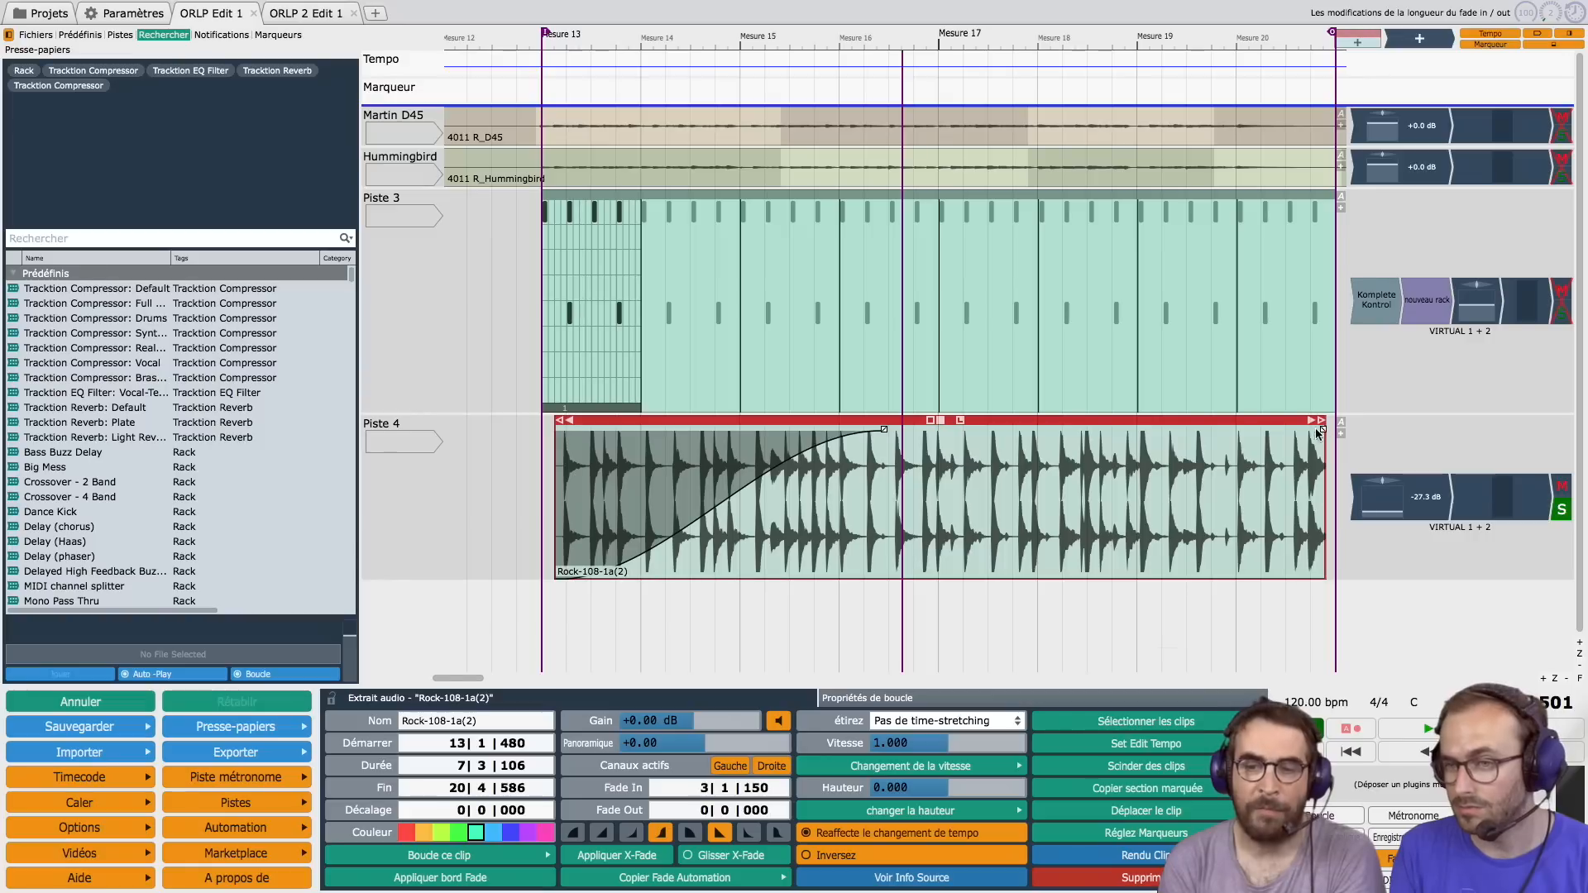
# Step: Add a fade-out of about 1|0|732 at the end of the Rock-108-1a(2) clip and set it to Slow Down
pyautogui.moveTo(1322, 431); pyautogui.dragTo(1203, 438)
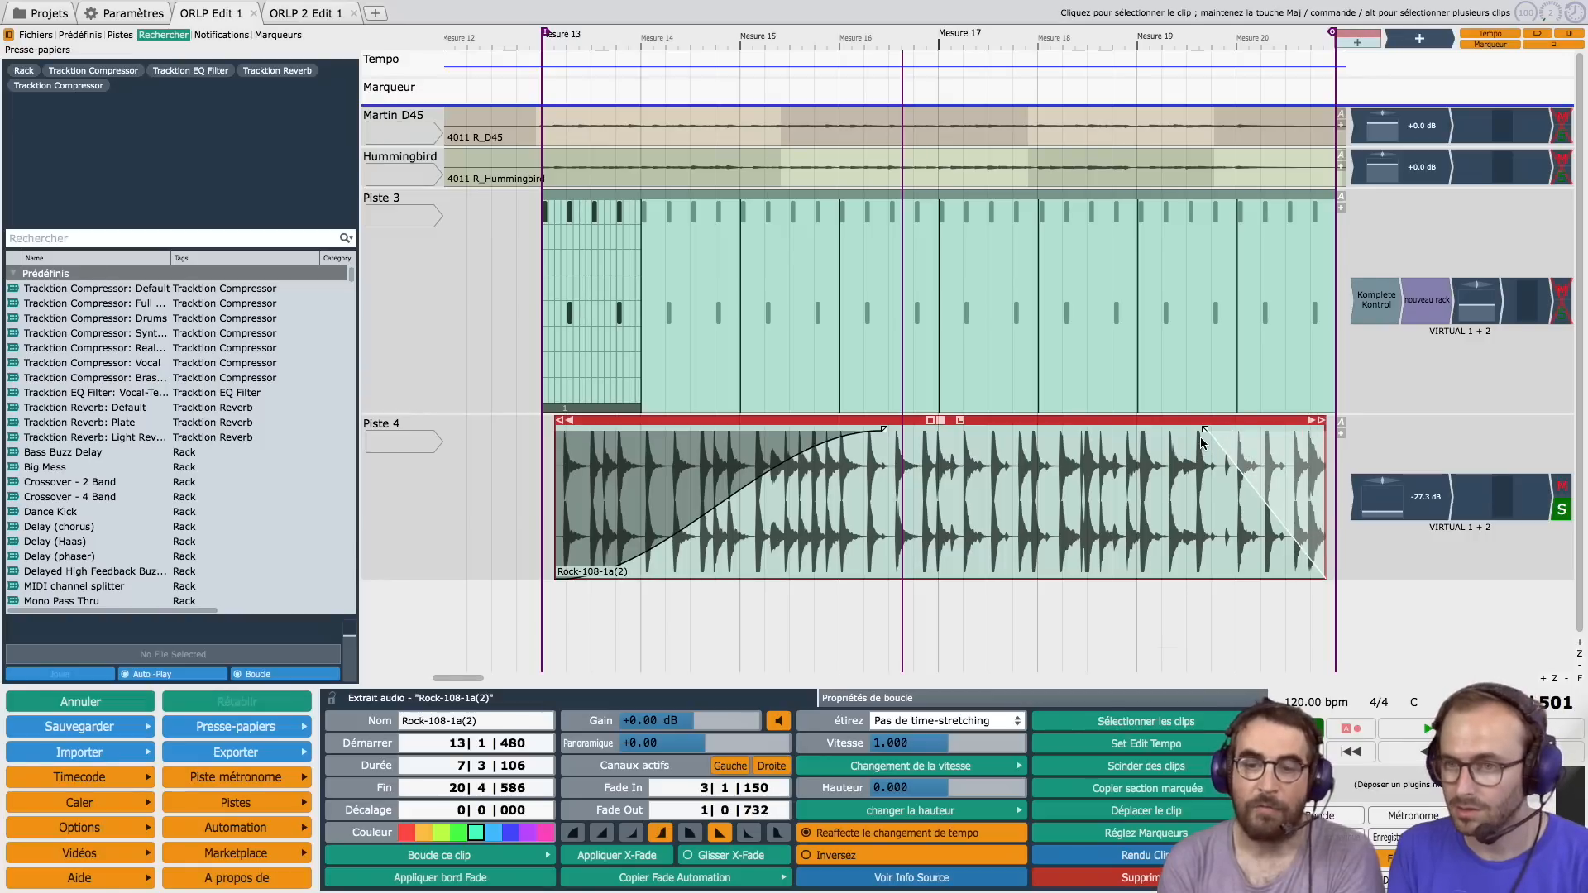
pyautogui.click(1204, 431)
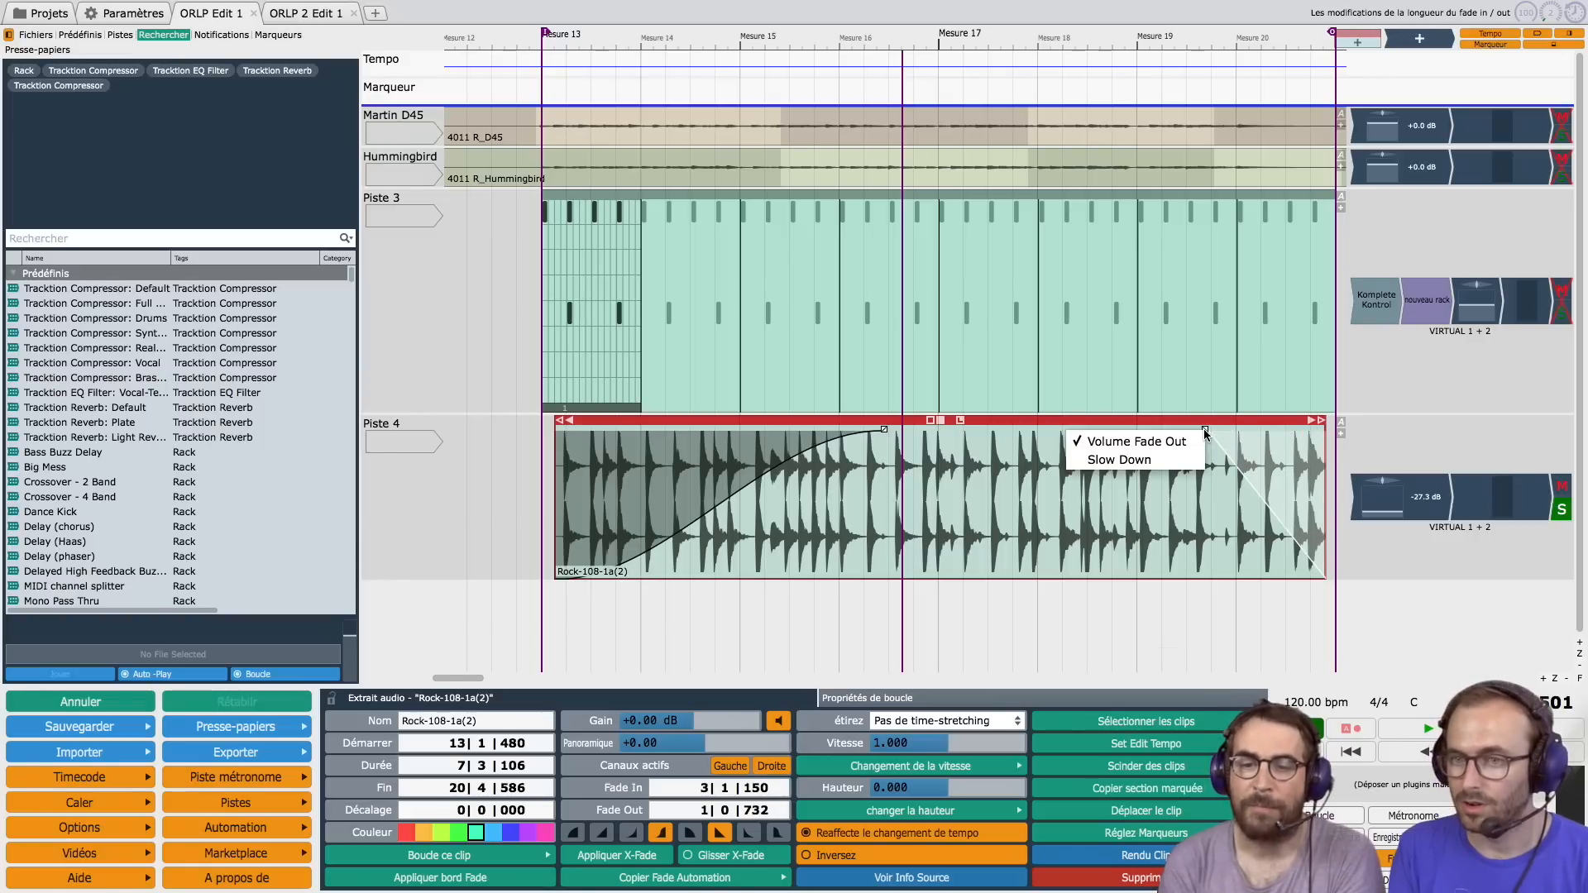
pyautogui.click(1117, 457)
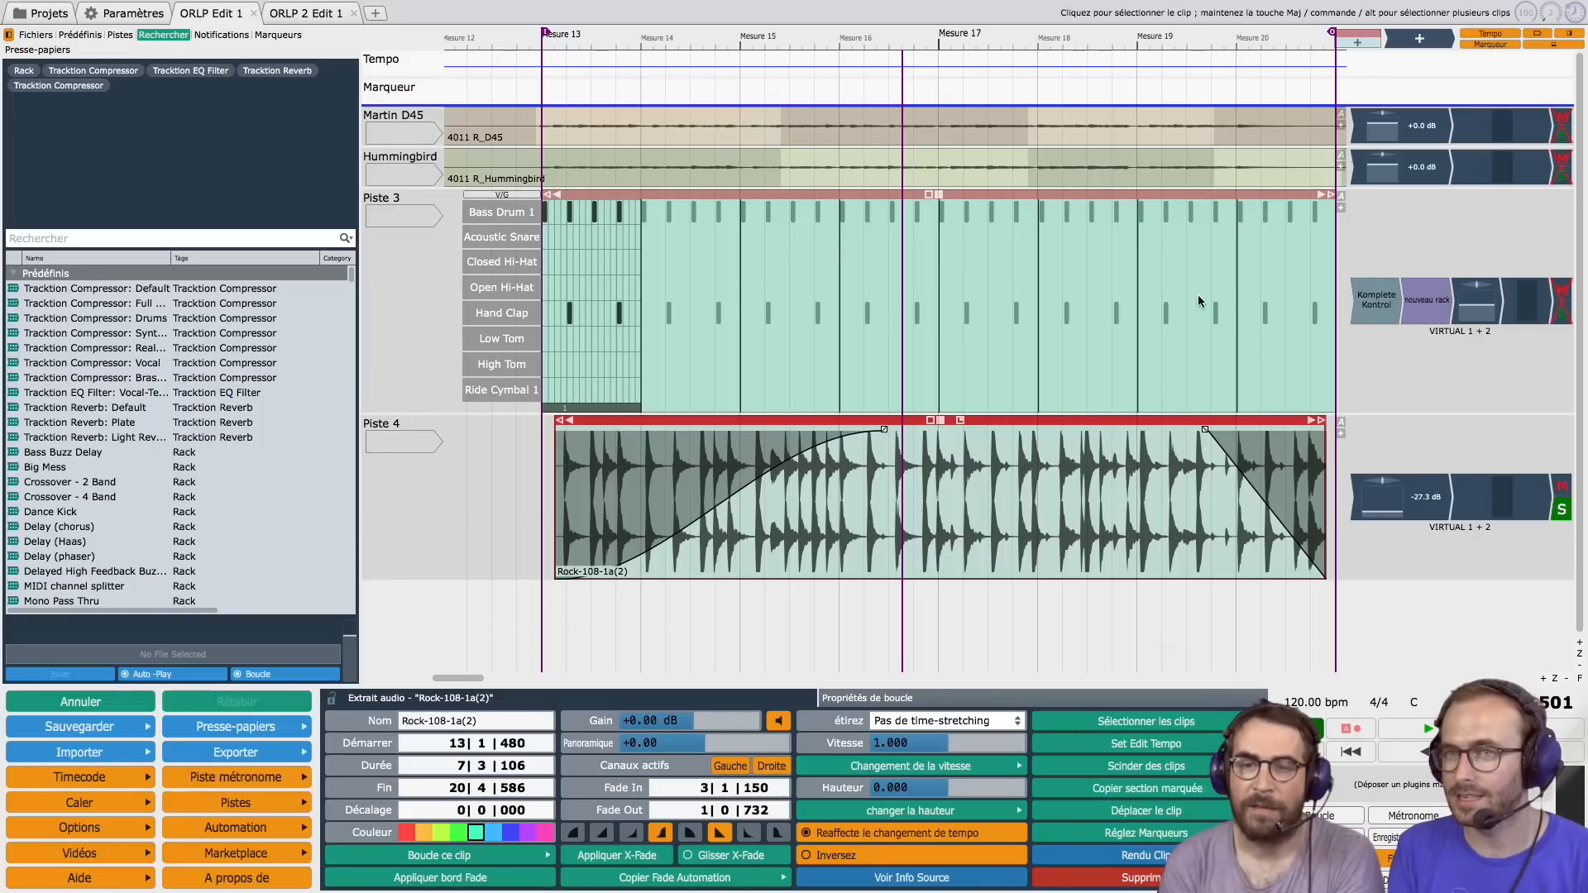
# Step: Play the end of the Rock-108-1a(2) clip through its Slow Down fade-out
pyautogui.click(1113, 89)
pyautogui.press('space')
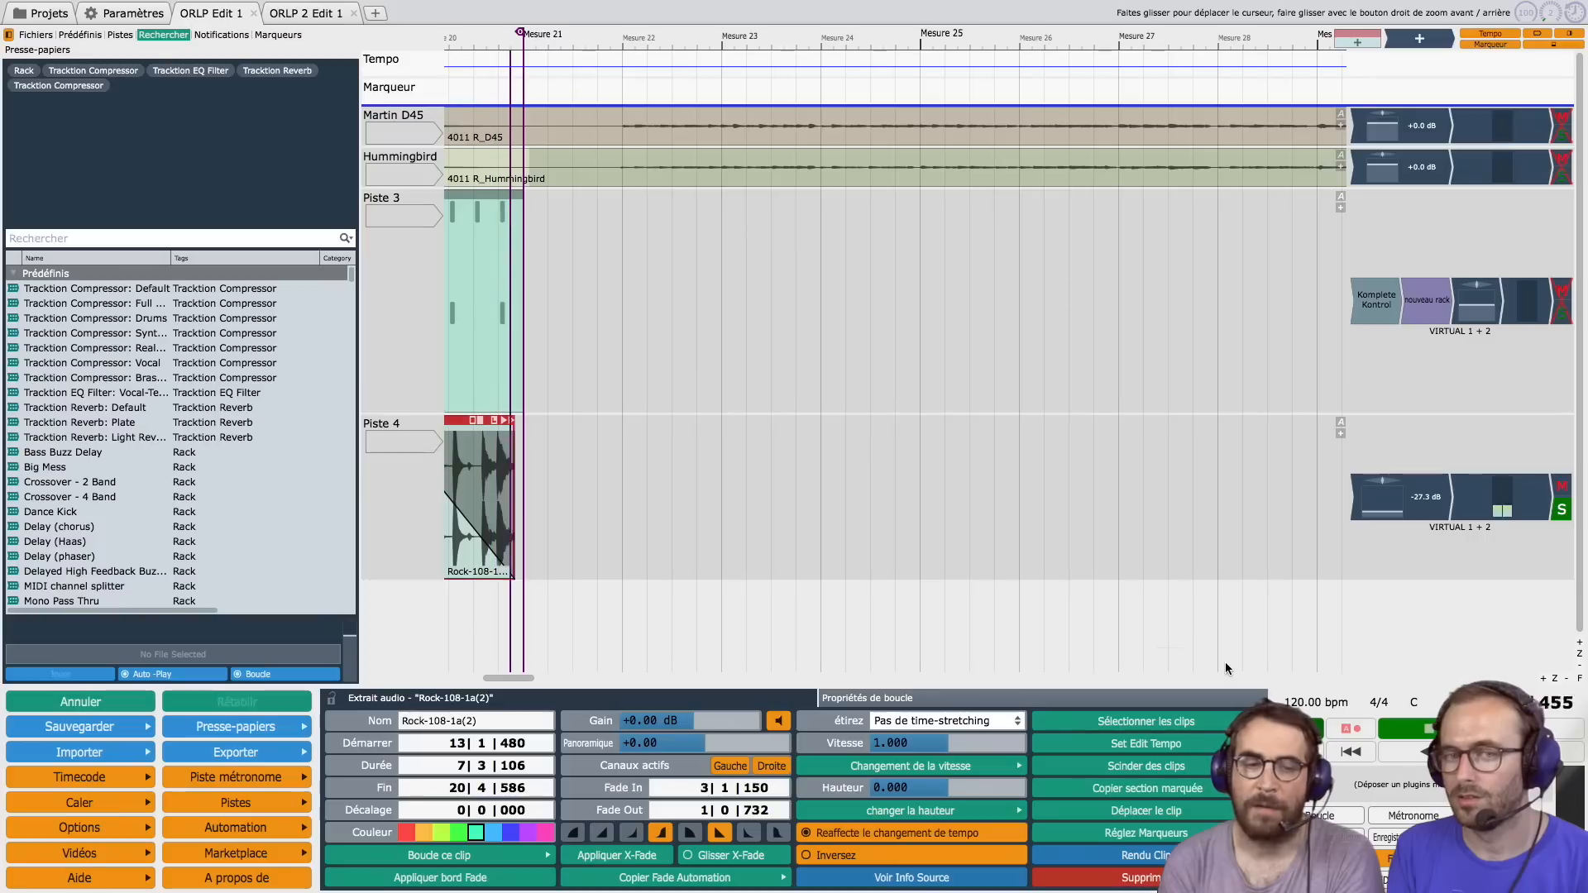
pyautogui.moveTo(520, 673); pyautogui.dragTo(477, 683)
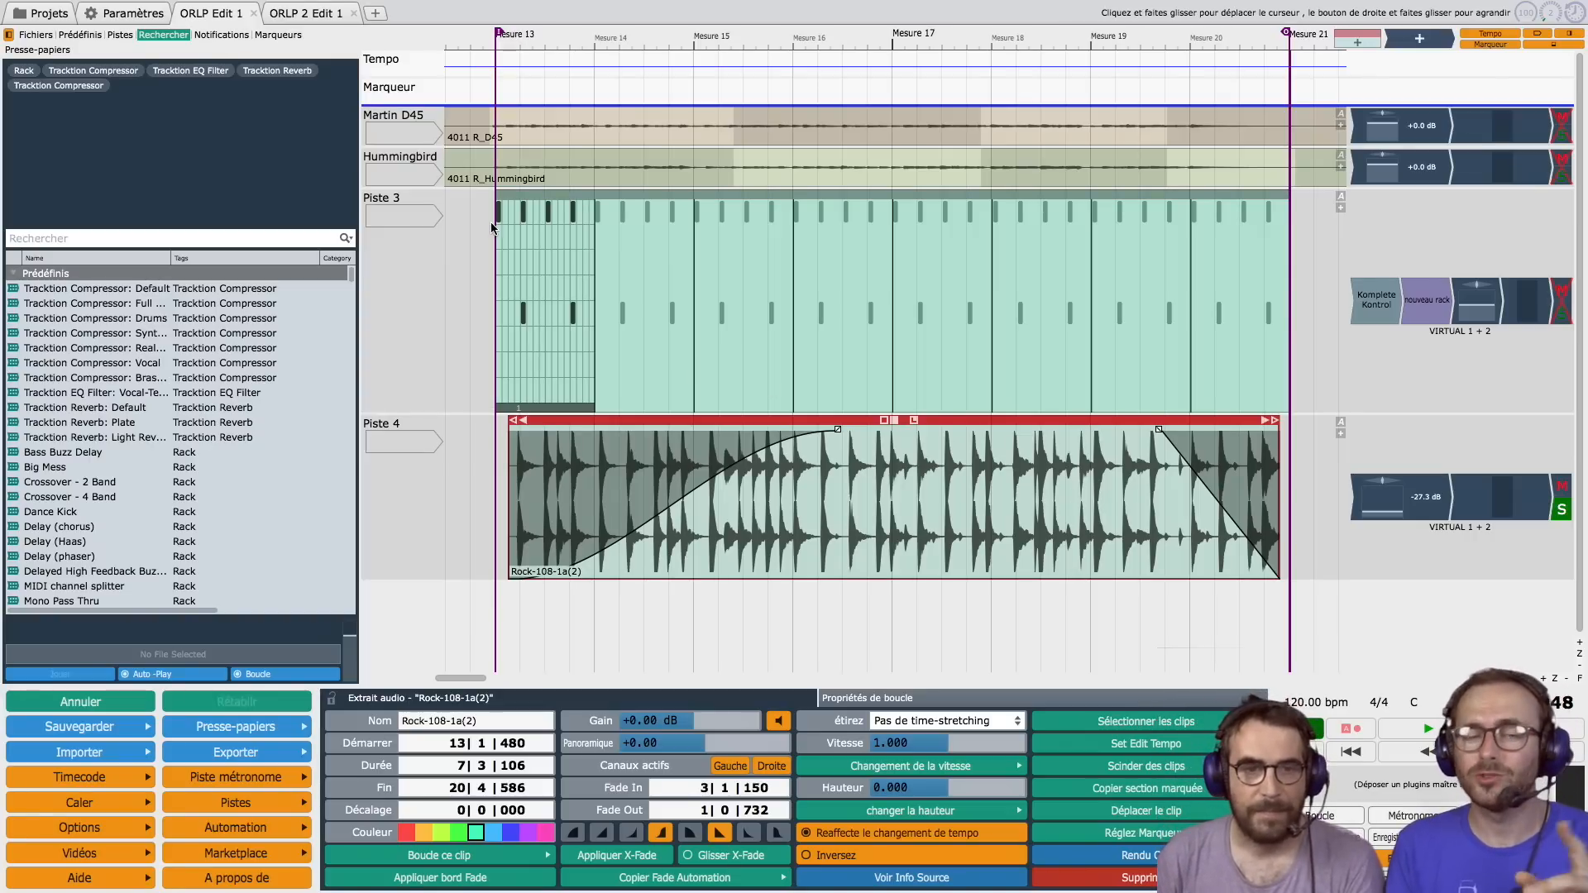
# Step: Switch to the ORLP 2 Edit 1 edit, play Piste 1 from the beginning and stop during measure 6
pyautogui.click(318, 15)
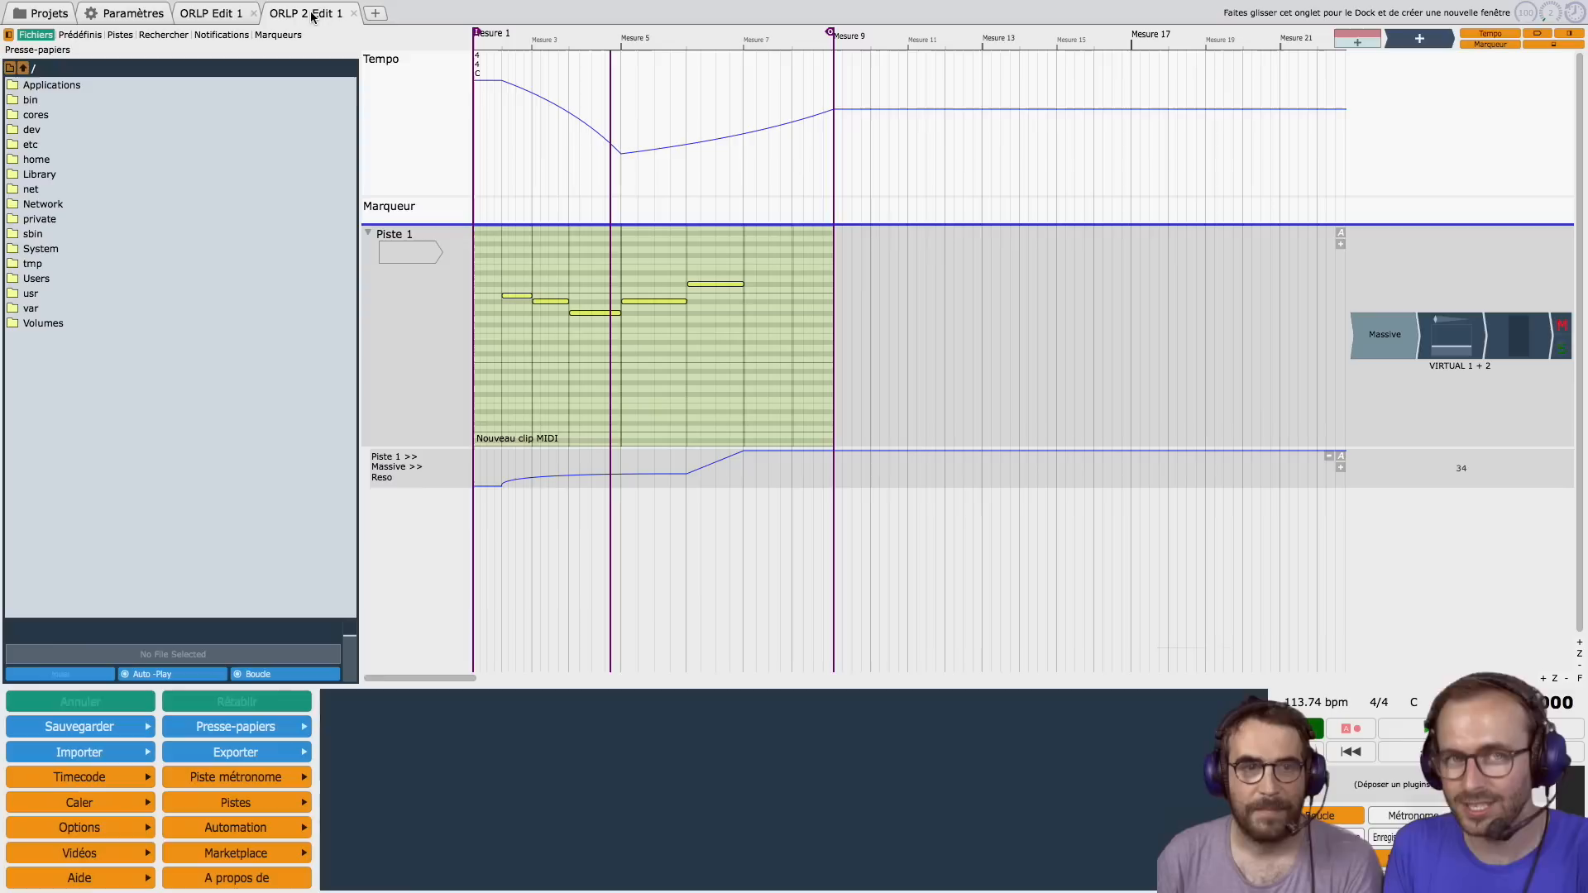
pyautogui.click(476, 209)
pyautogui.press('space')
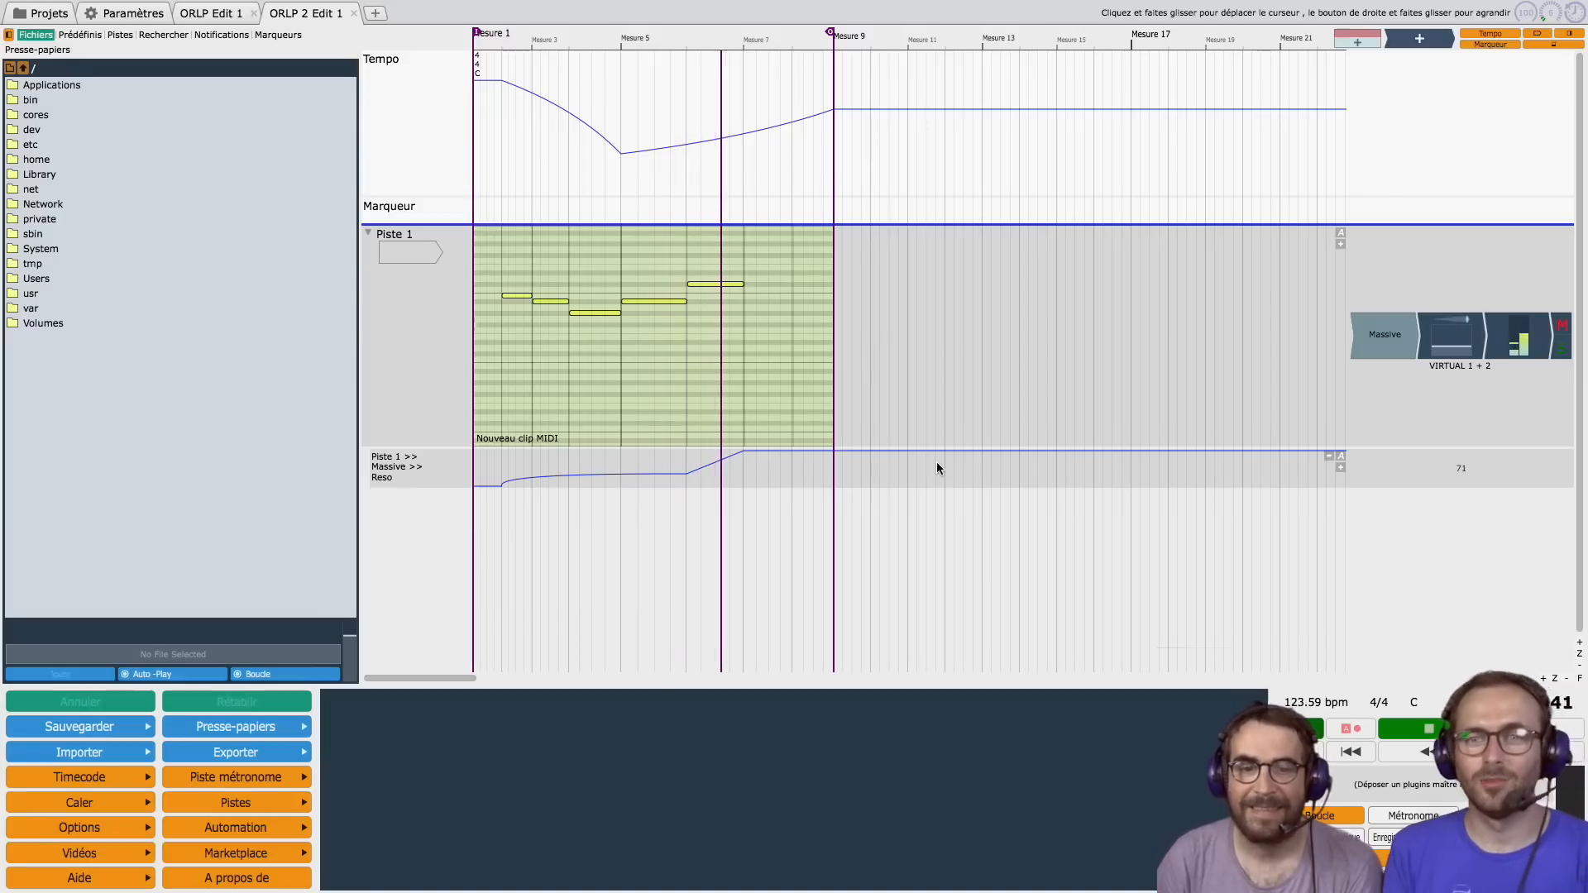
pyautogui.press('space')
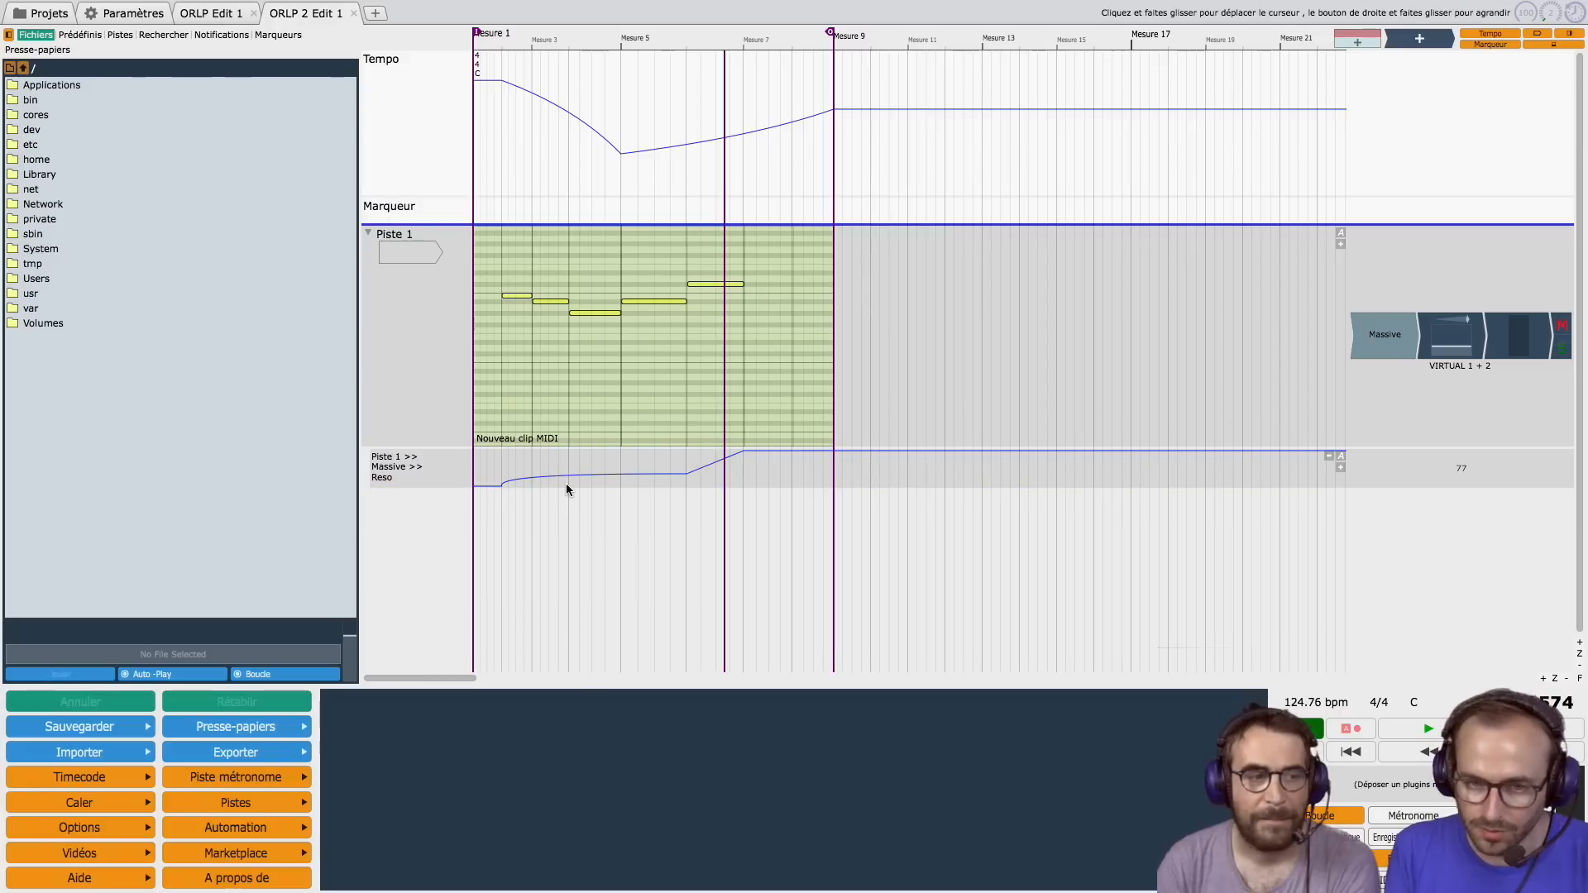
# Step: Bend the Reso automation after the 6|1|000 point (value about 0.556) to a curvature of about 0.253, and view the Massive plugin
pyautogui.moveTo(693, 469); pyautogui.dragTo(712, 472)
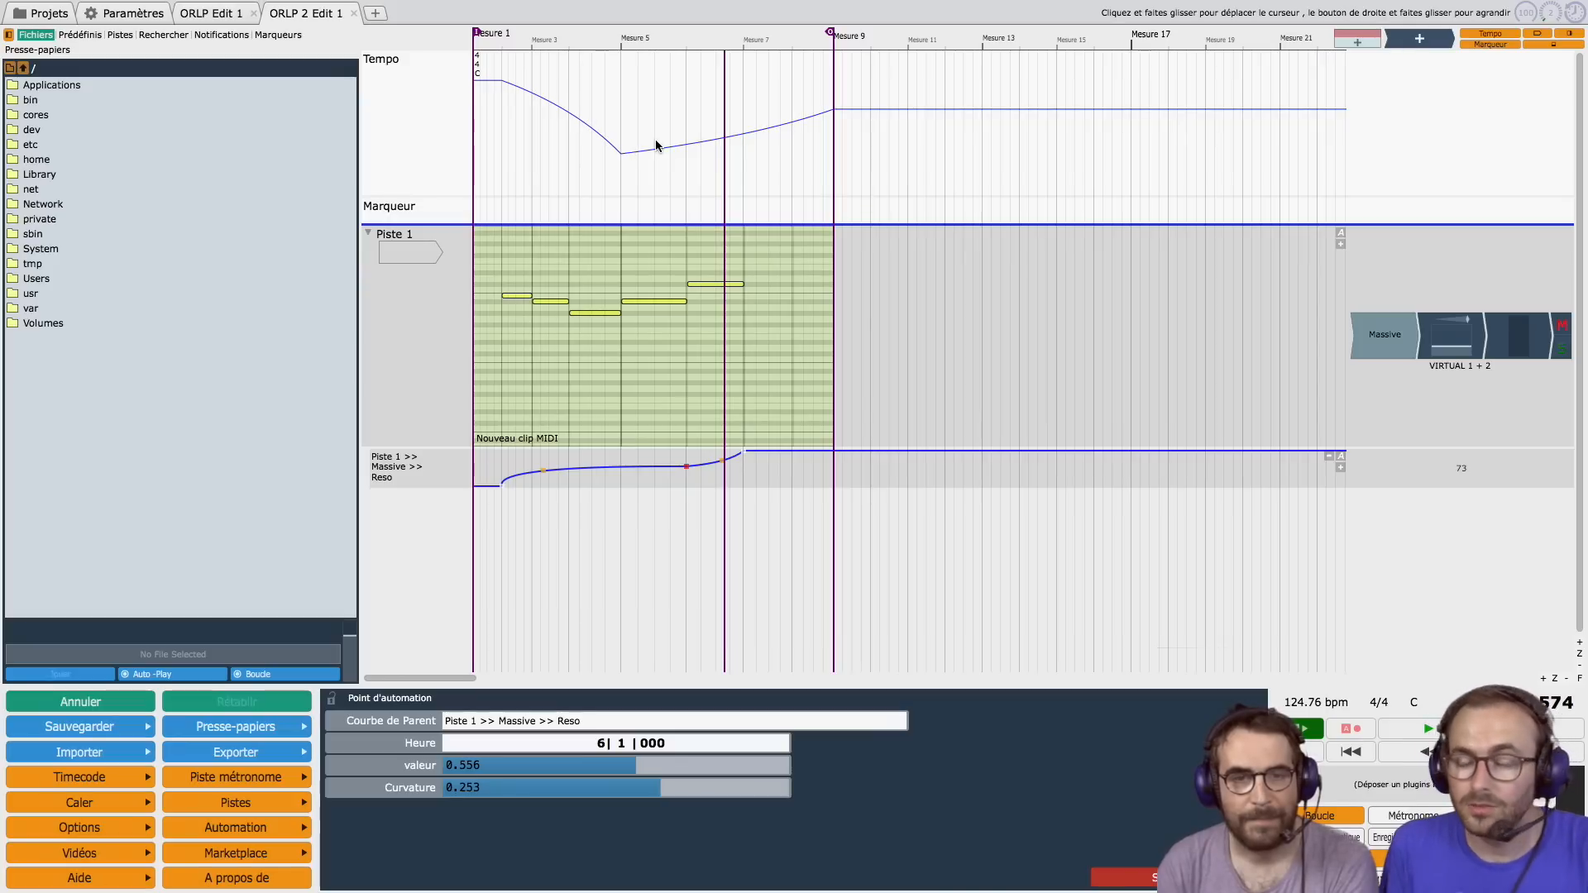
pyautogui.moveTo(432, 354)
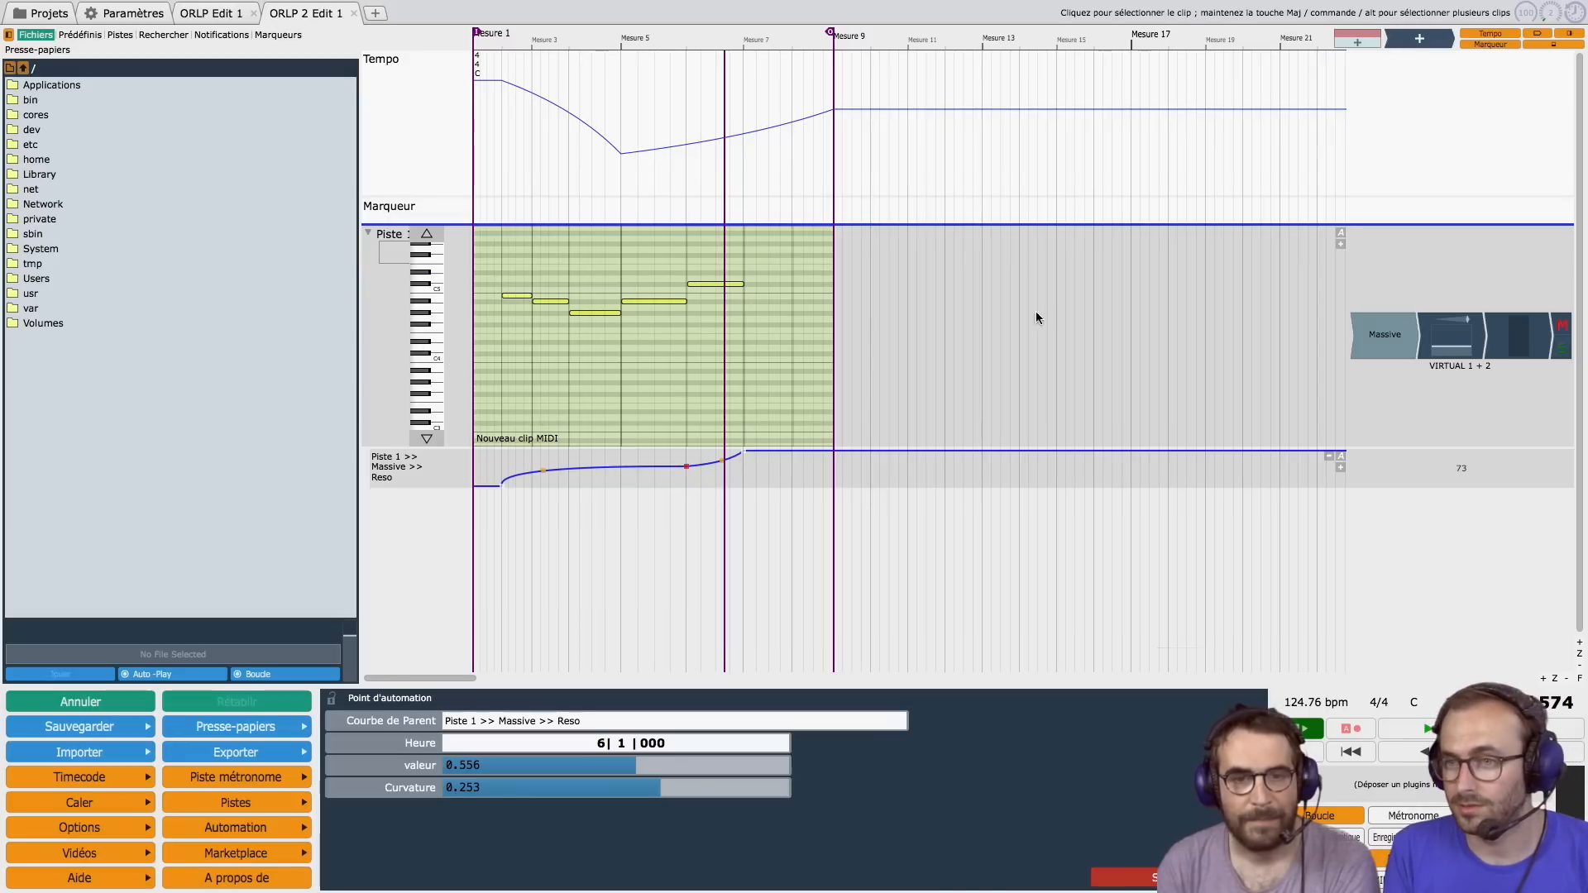
pyautogui.doubleClick(1378, 334)
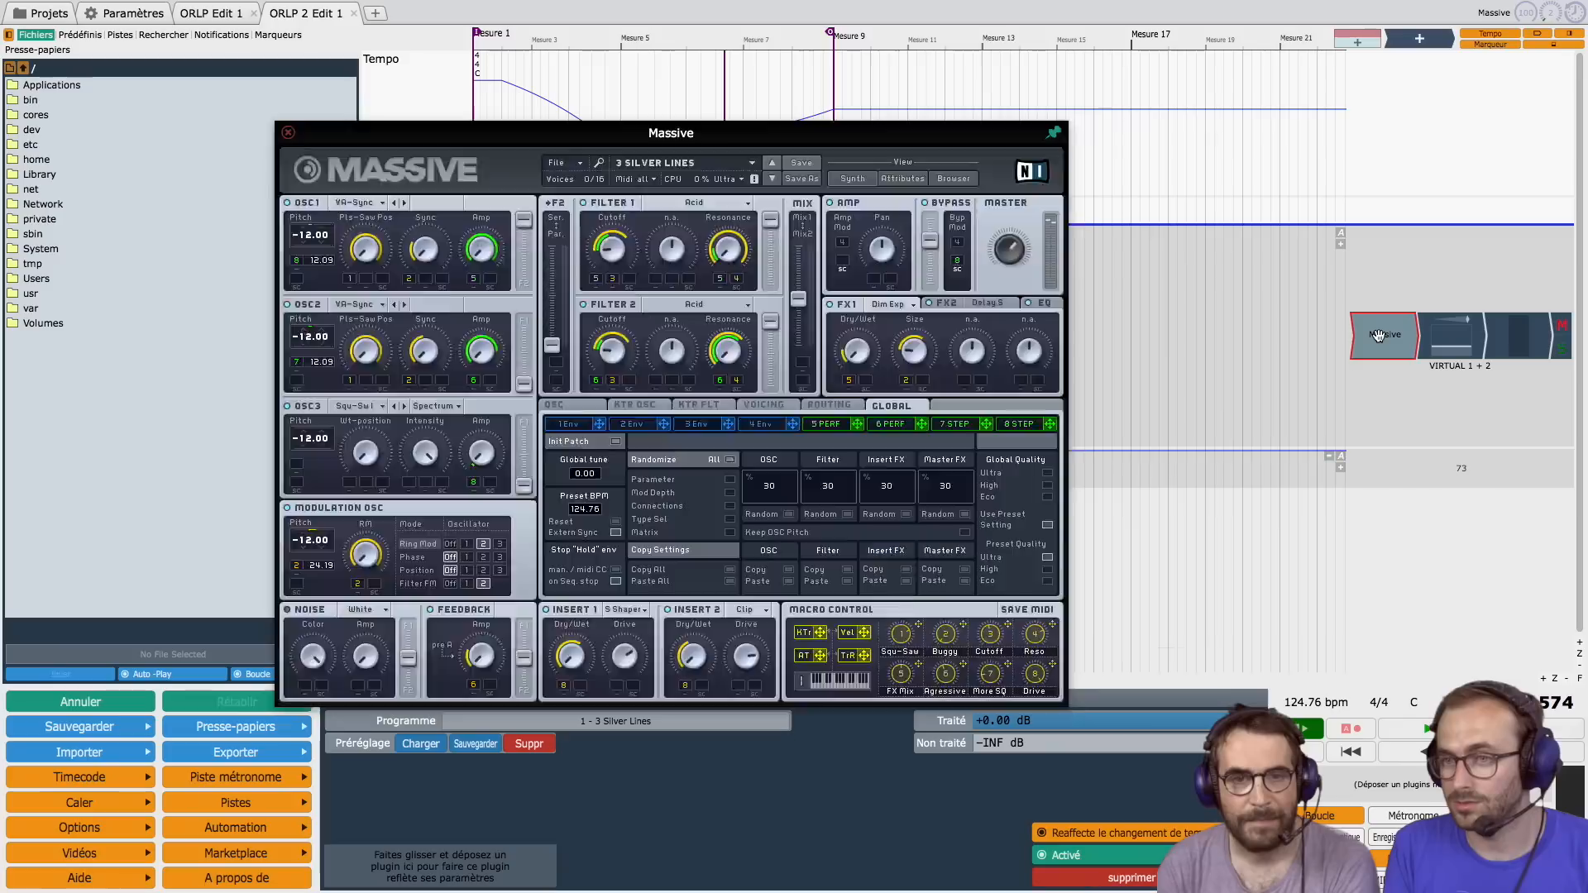
pyautogui.click(288, 132)
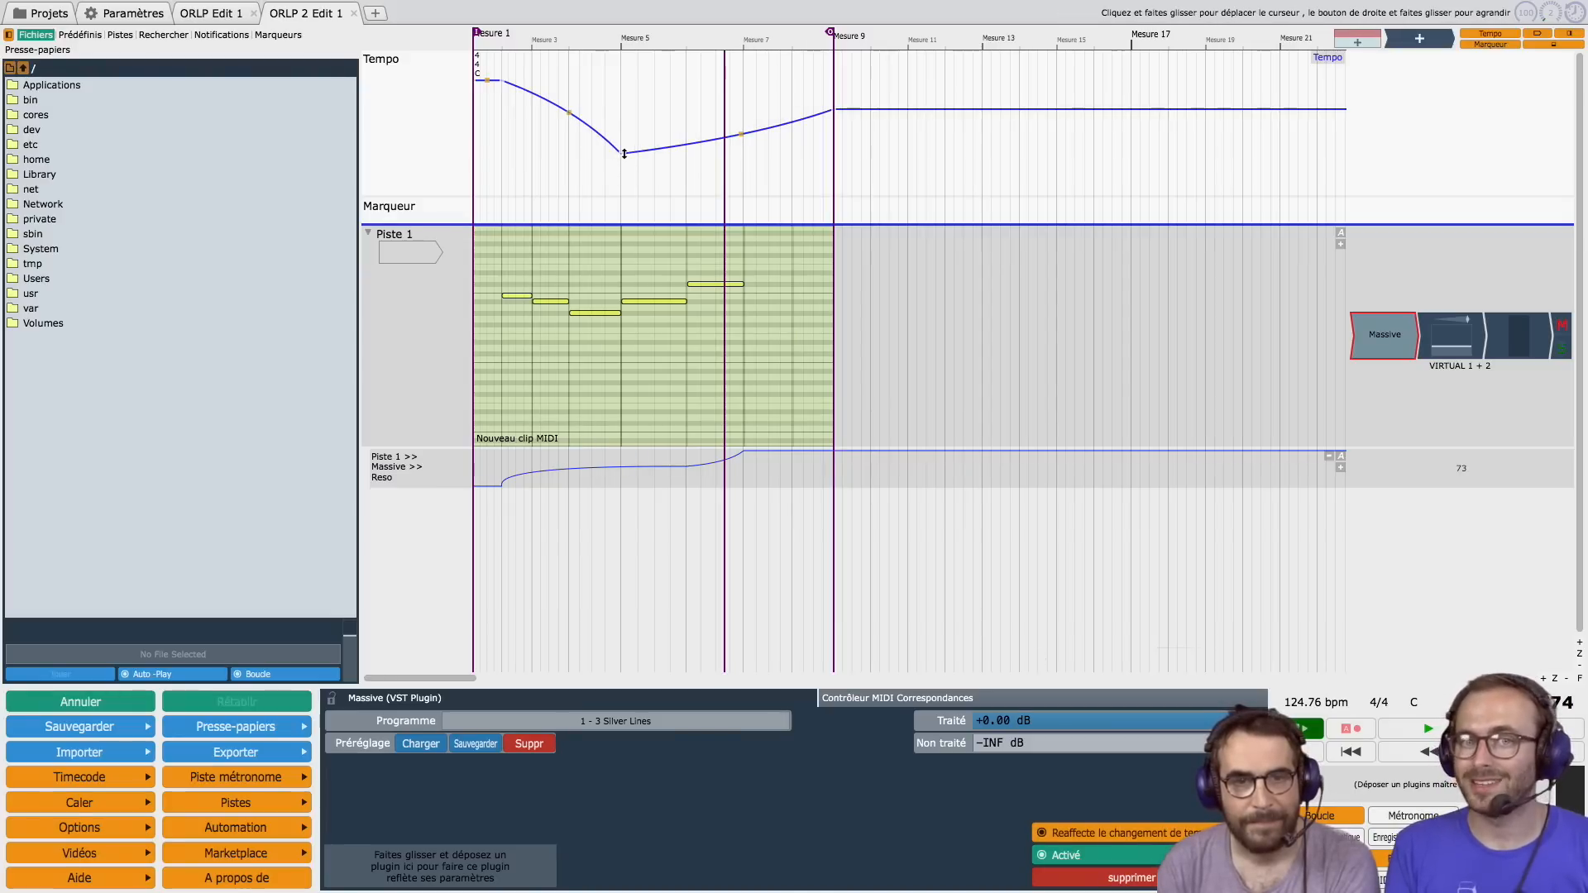
# Step: Move the tempo point at 5|1|000 to about 63.70 BPM, then raise it to about 175.38 BPM with a curvature of about -0.213
pyautogui.moveTo(623, 158)
pyautogui.moveTo(623, 157); pyautogui.dragTo(624, 175)
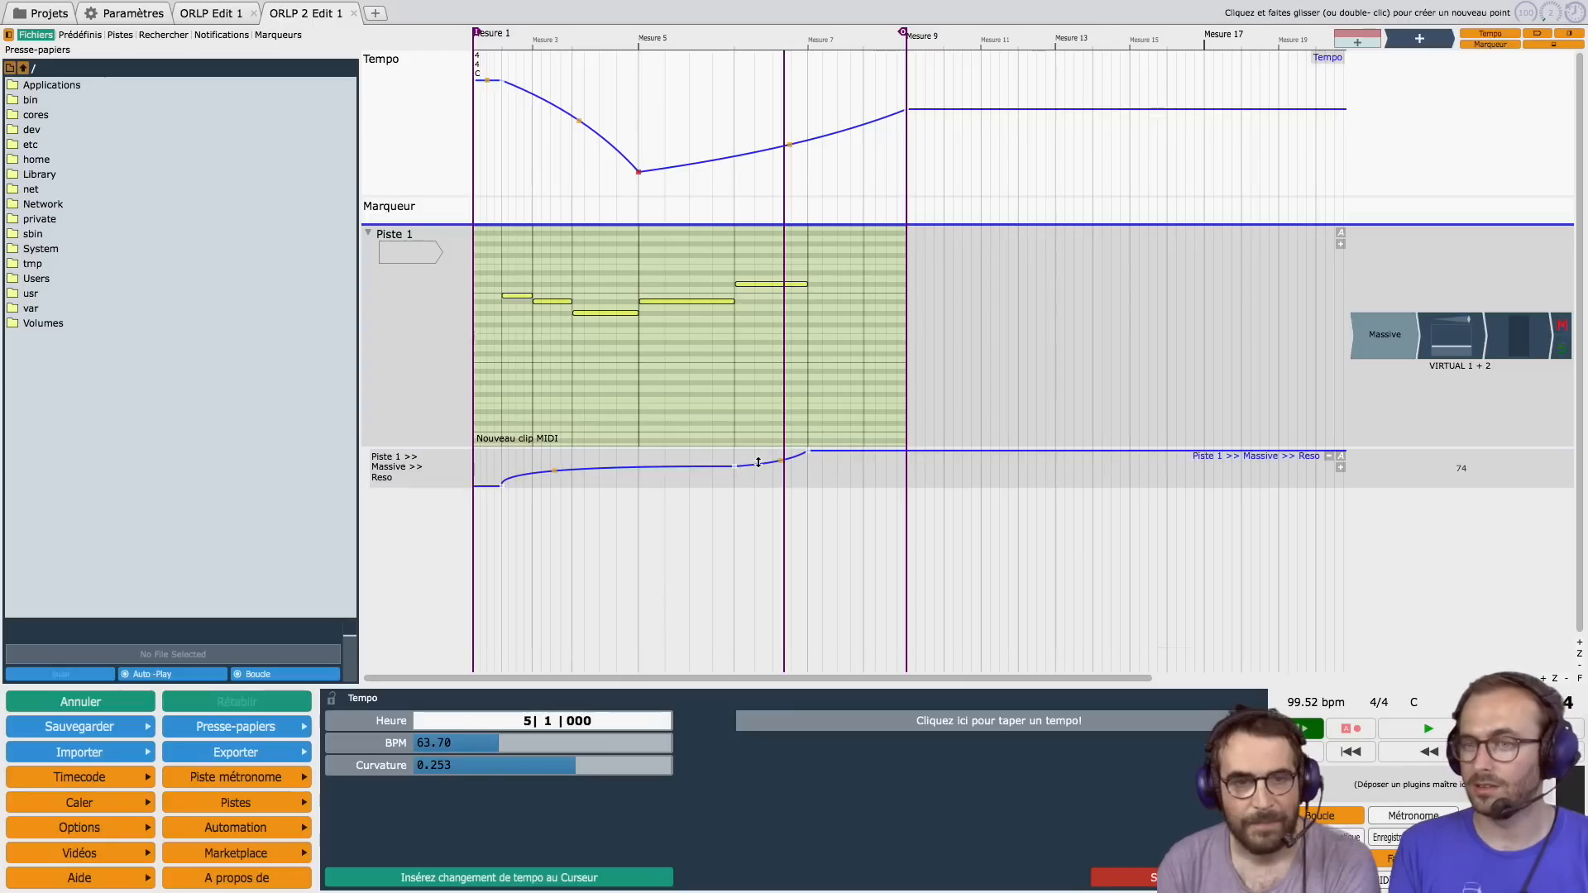
pyautogui.moveTo(788, 146); pyautogui.dragTo(637, 115)
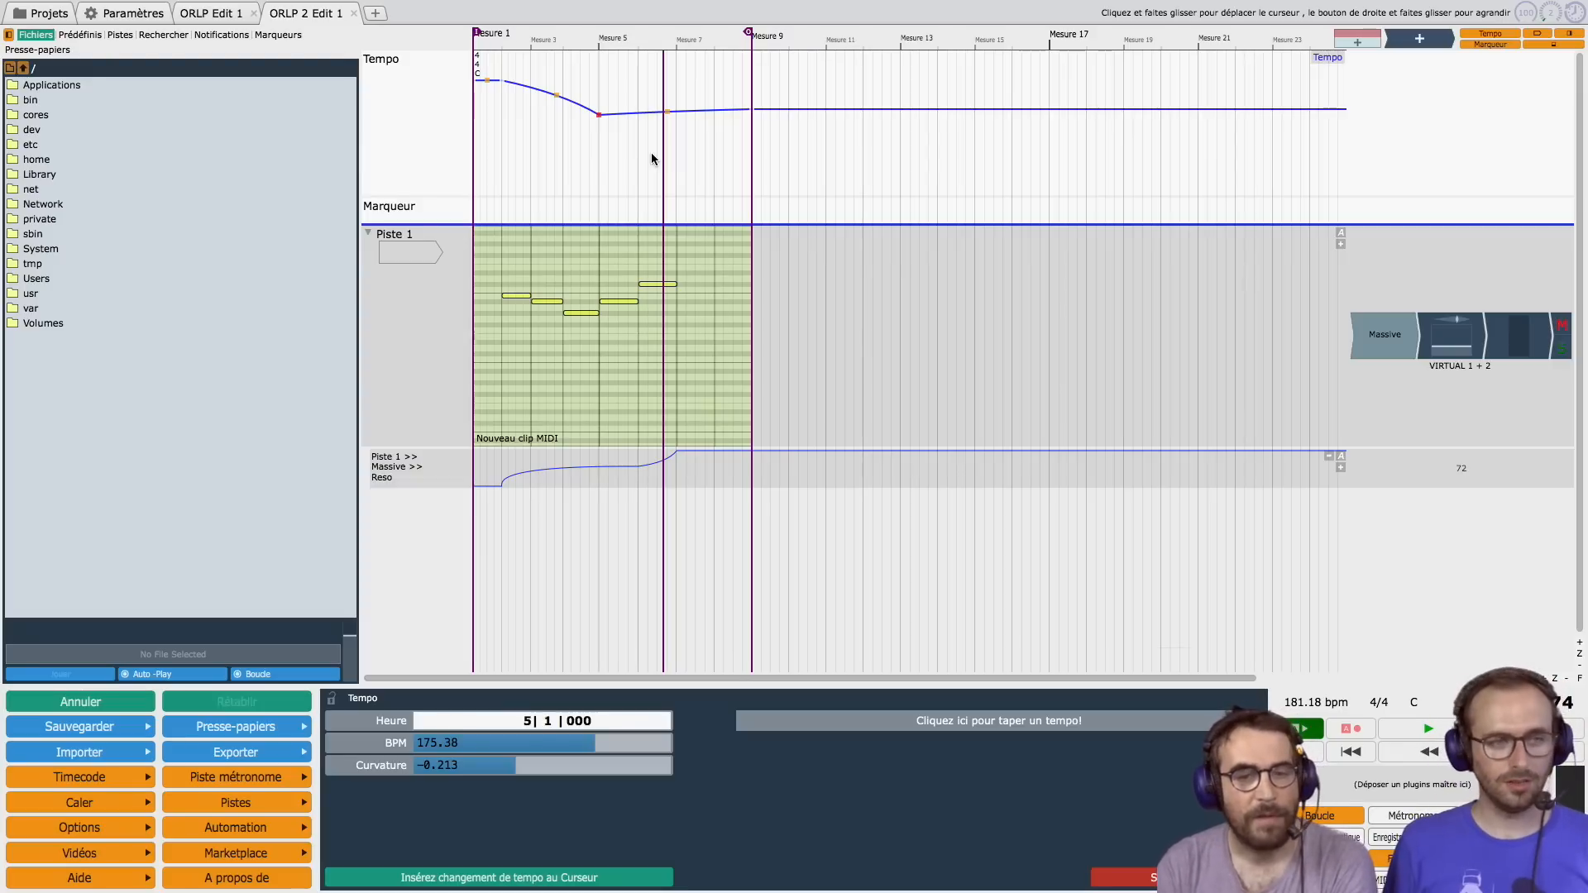
# Step: Add two empty automation tracks under Piste 1, one above and one below the Reso automation track
pyautogui.moveTo(506, 5)
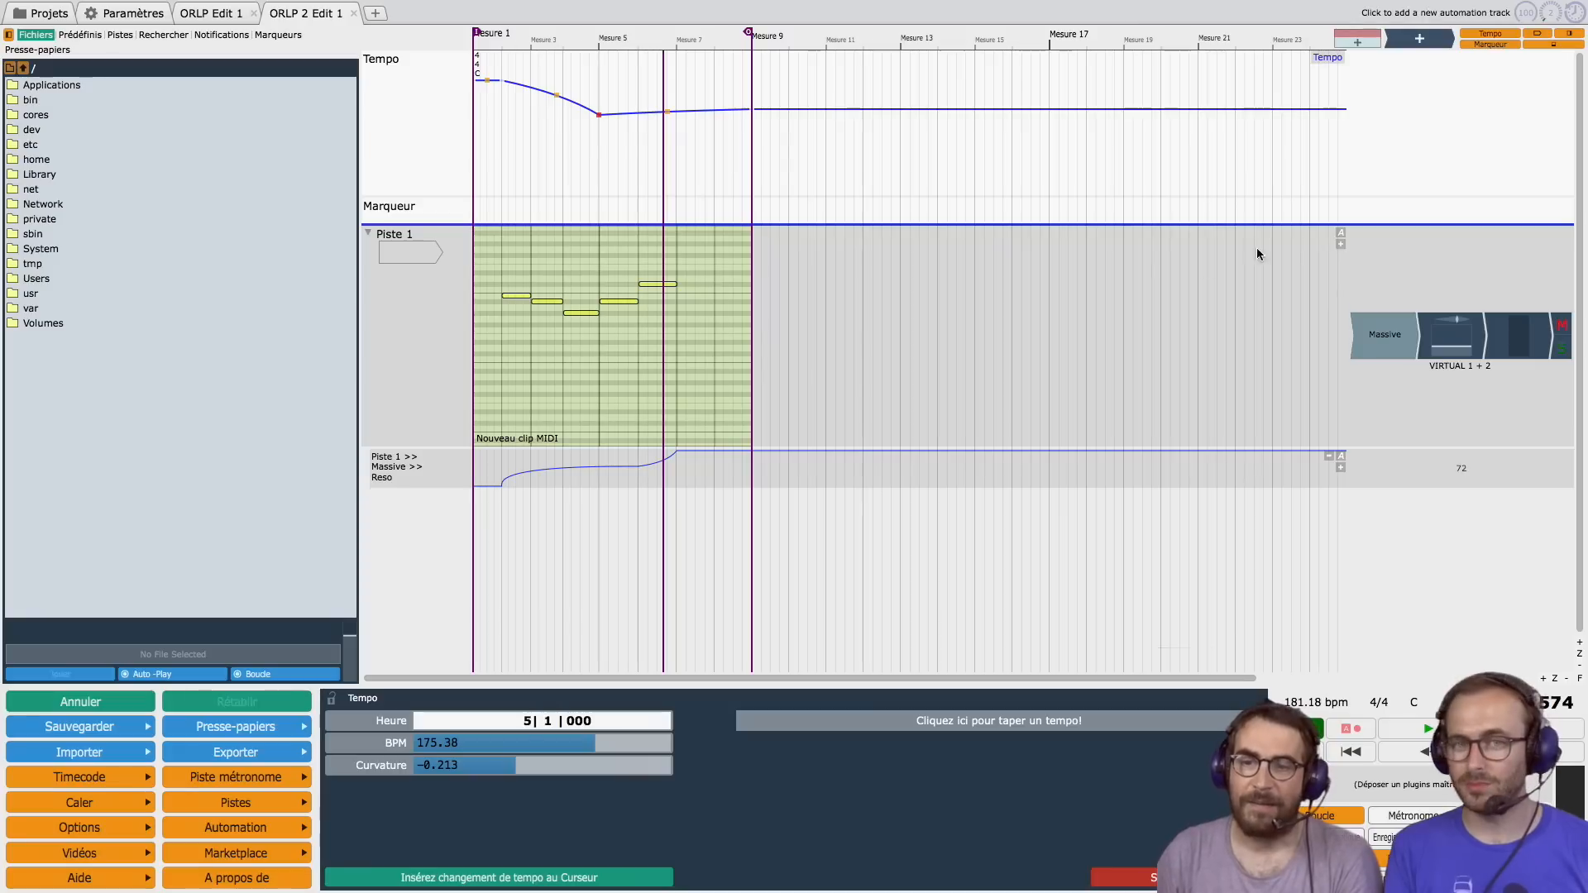
pyautogui.moveTo(479, 313)
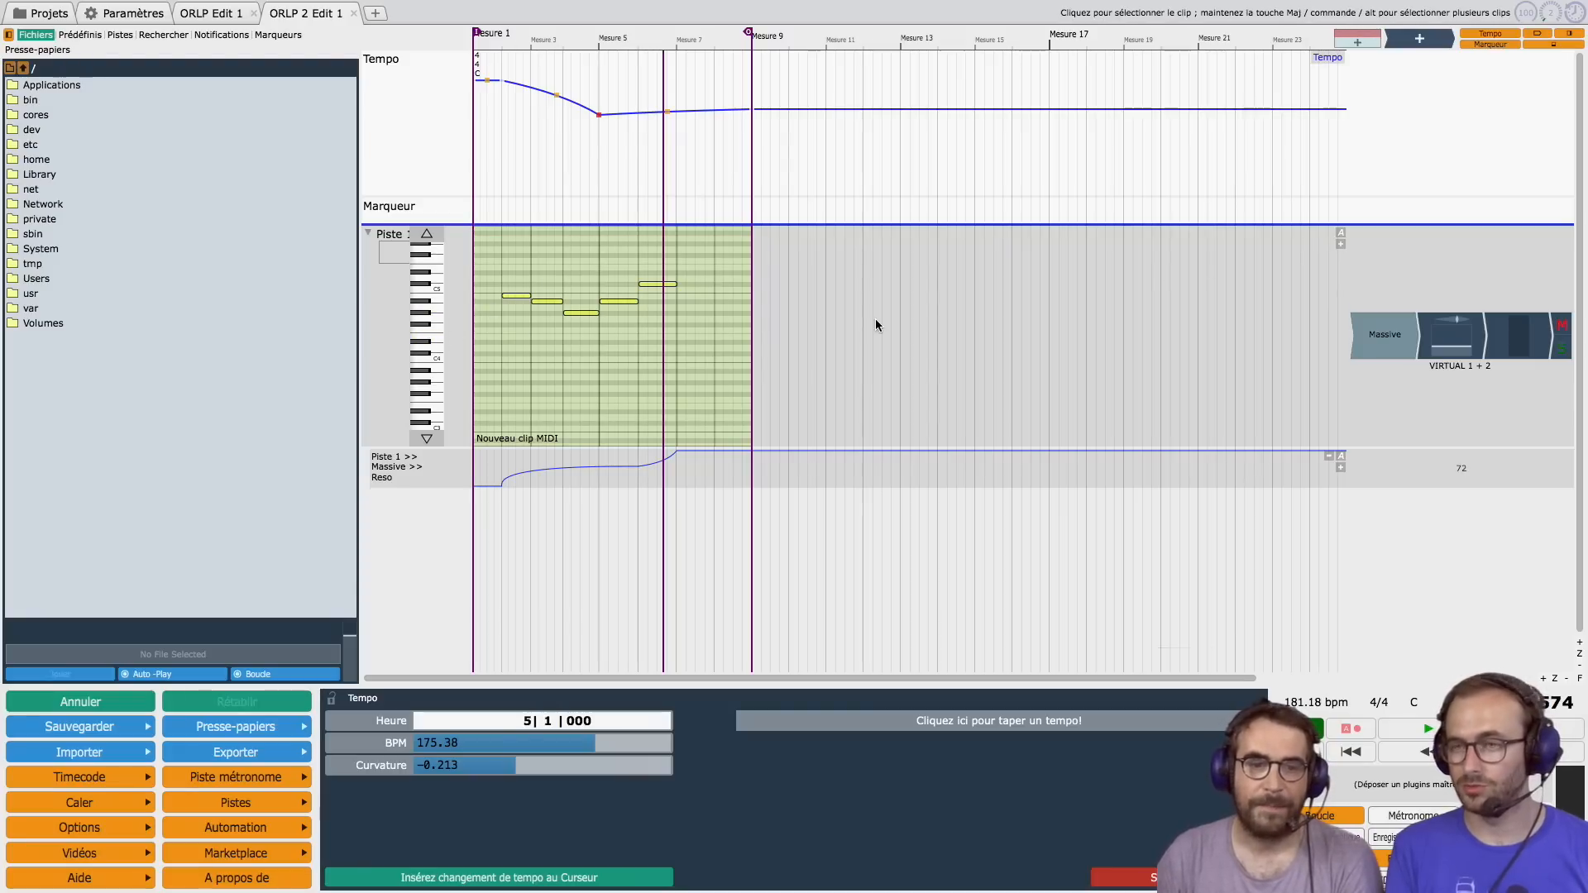
pyautogui.click(1341, 247)
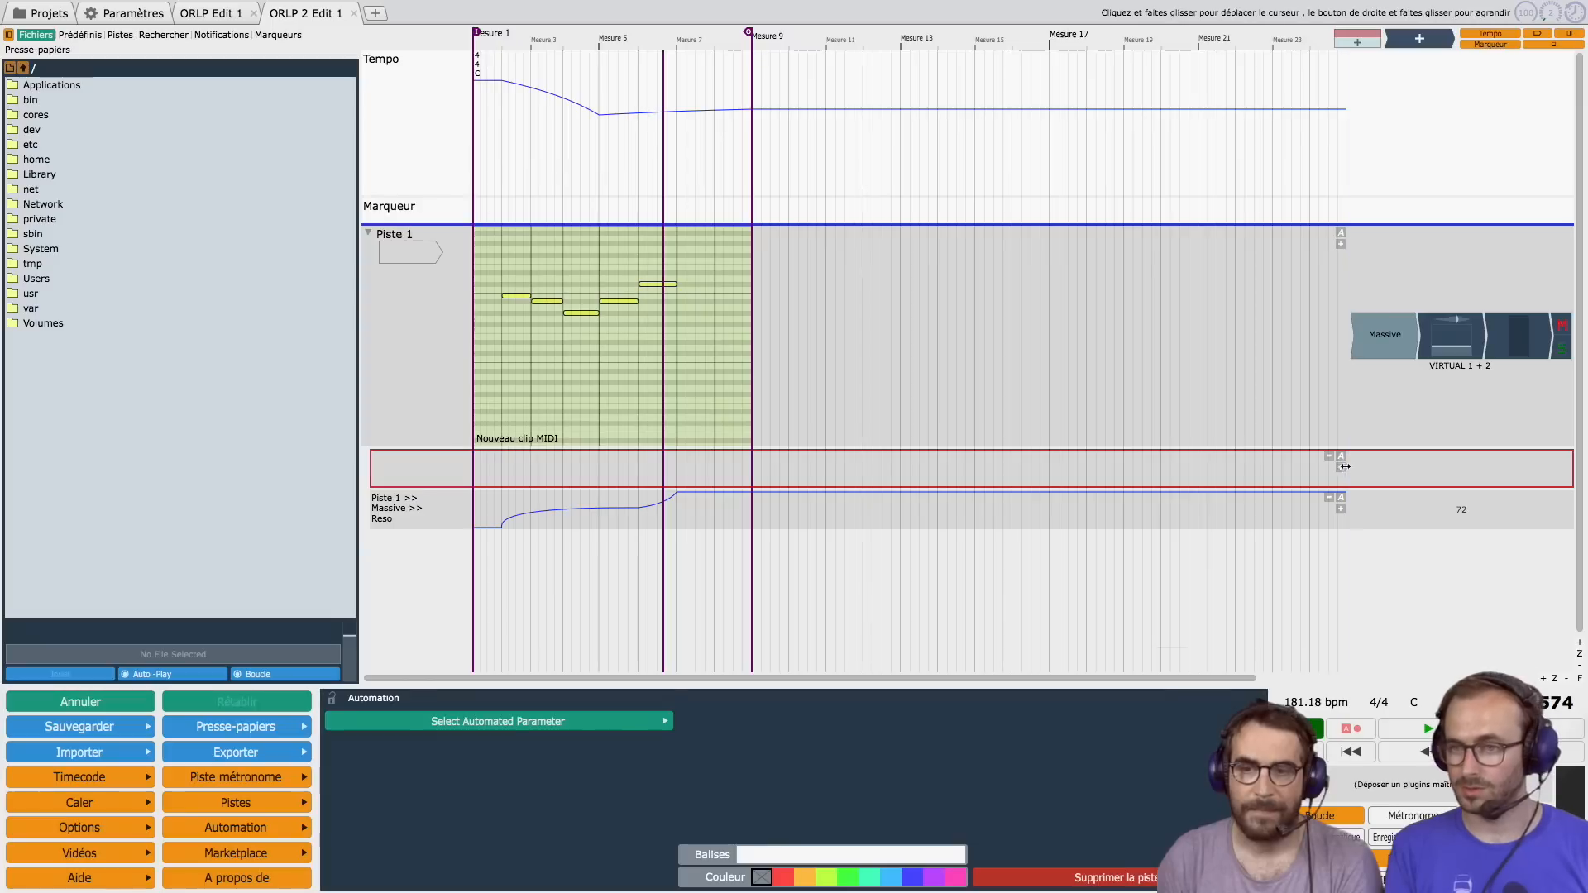
pyautogui.click(1341, 508)
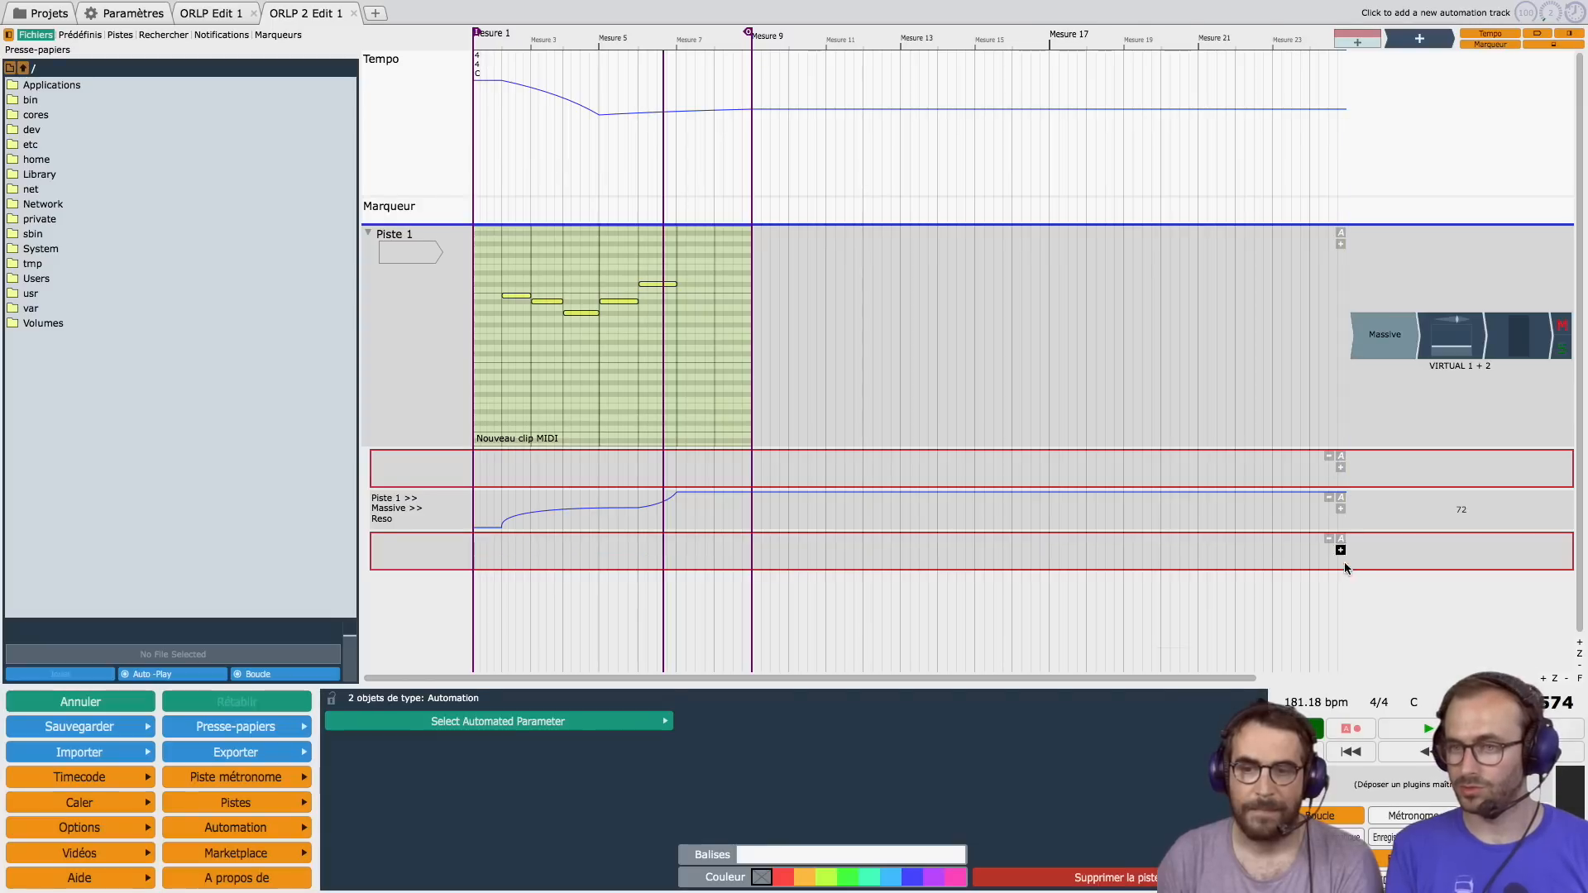
# Step: Assign Massive's Agressive parameter to the empty automation track below Reso
pyautogui.click(1339, 541)
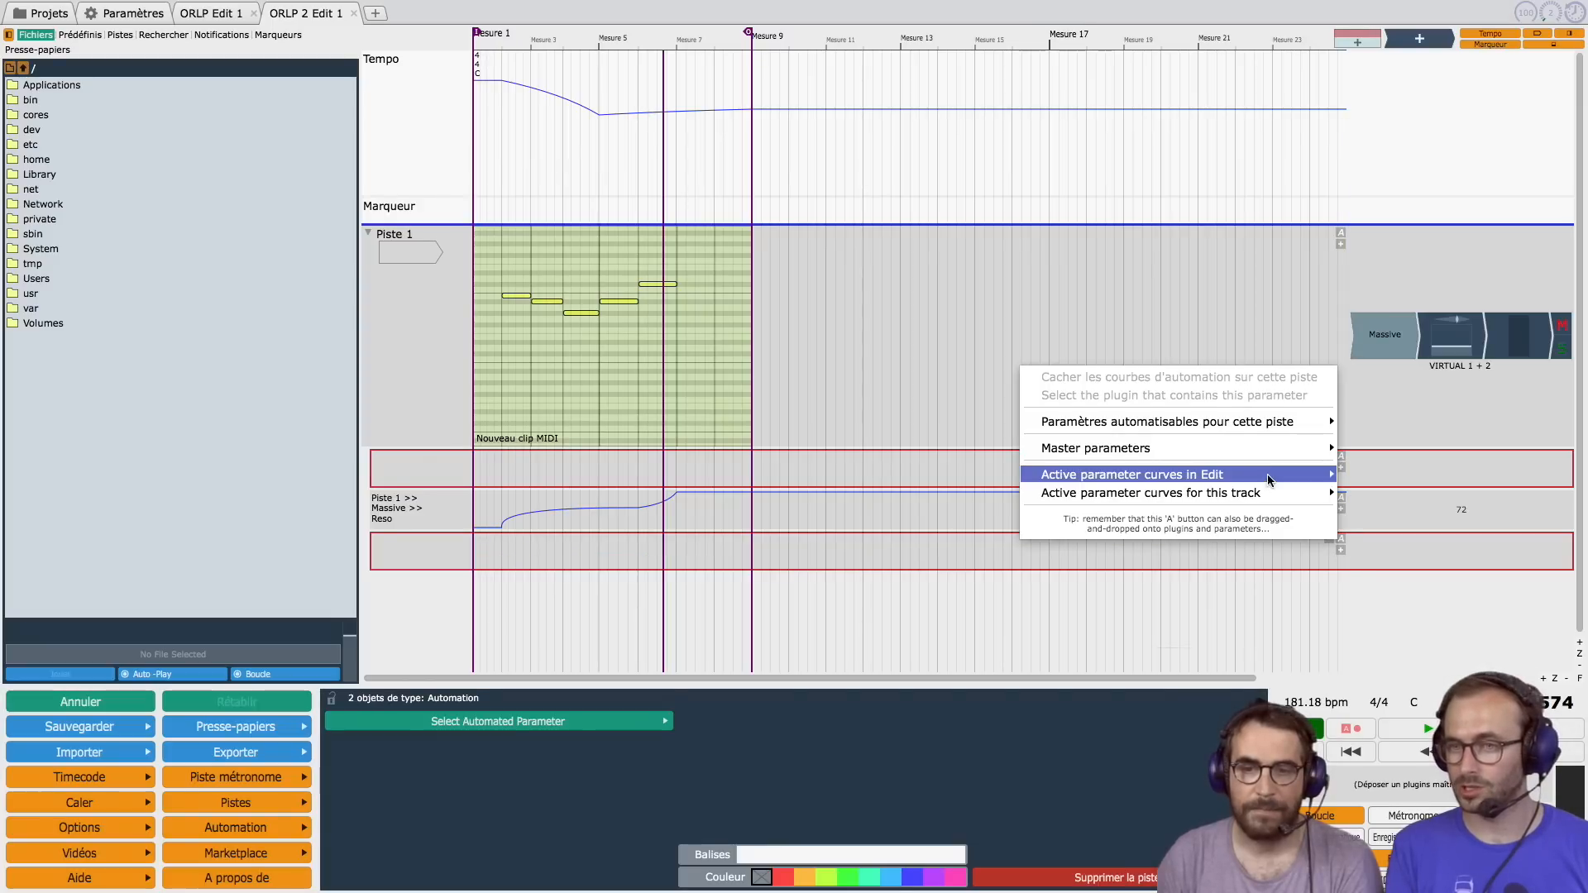
pyautogui.moveTo(1259, 451)
pyautogui.moveTo(1258, 424)
pyautogui.moveTo(1396, 422)
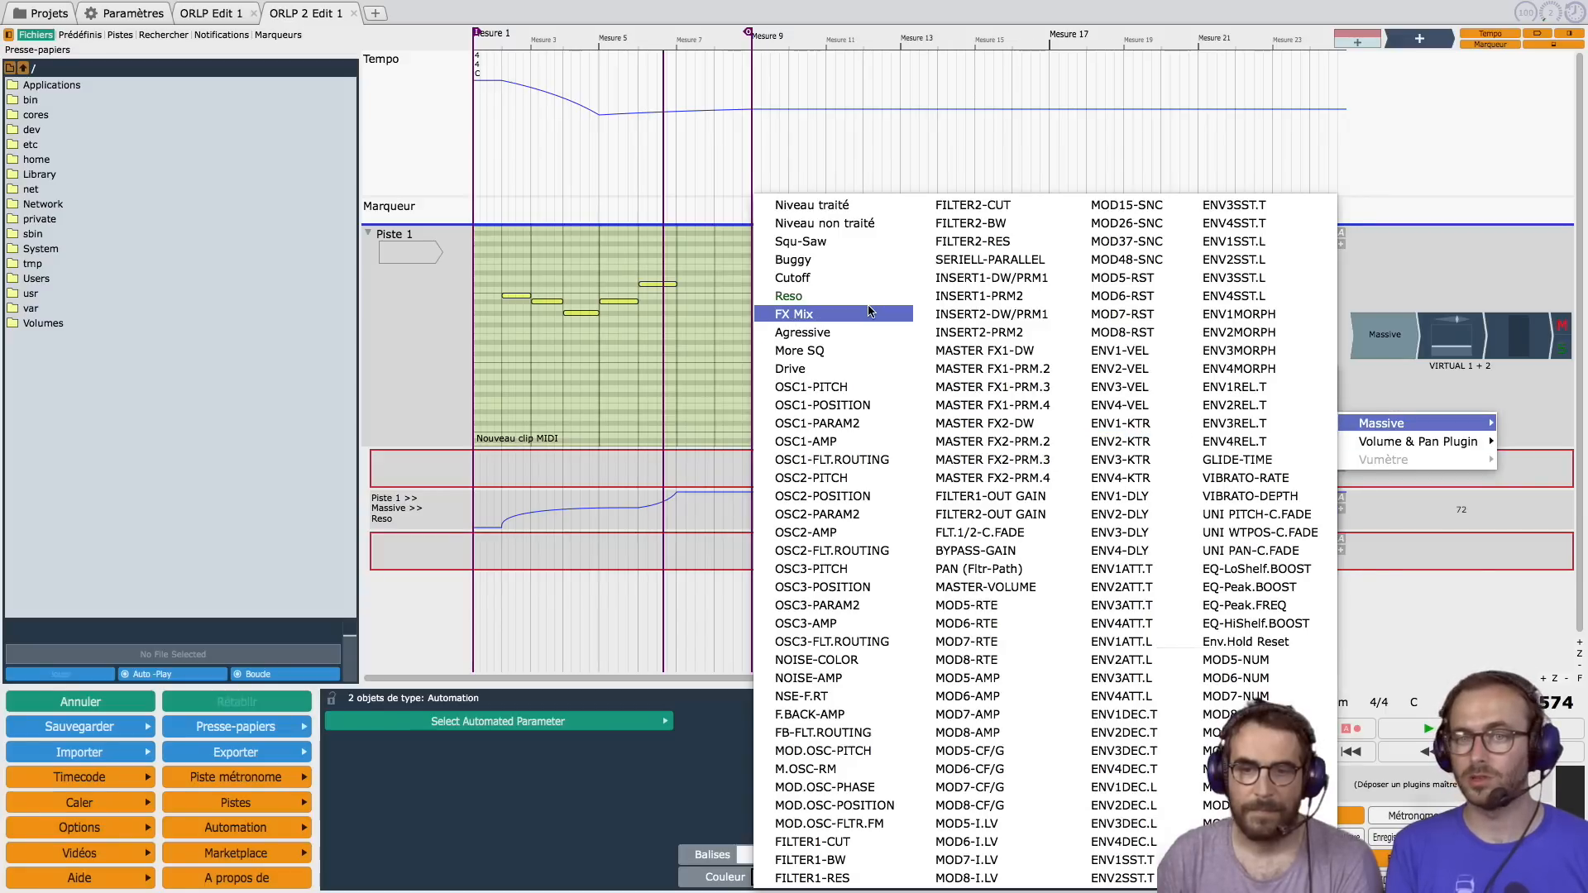
pyautogui.click(827, 332)
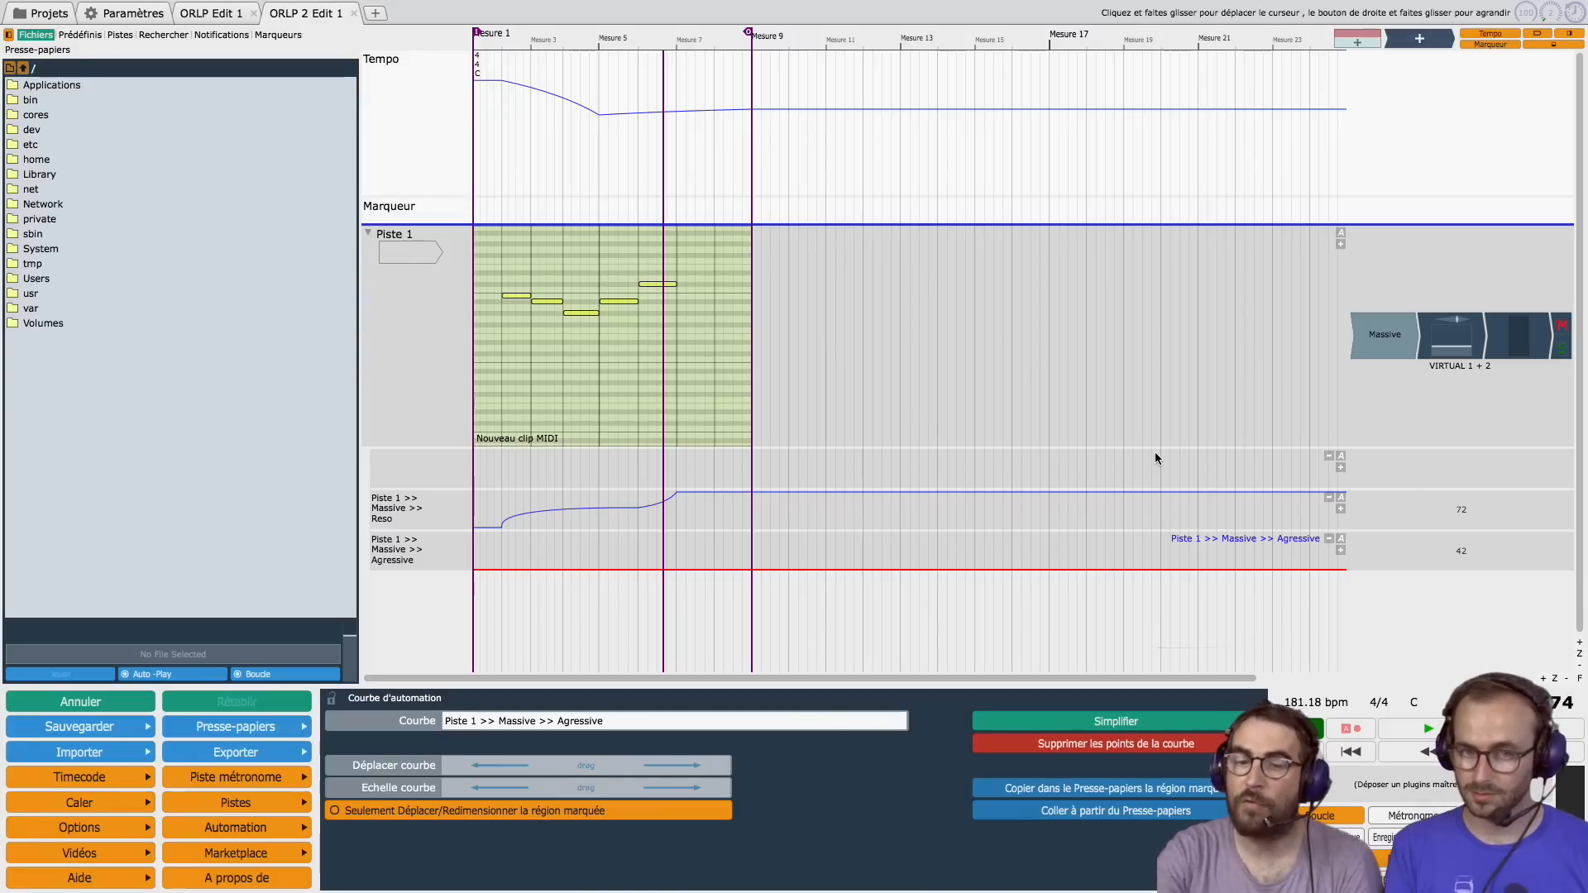
# Step: Assign Massive's OSC1-PITCH parameter to the empty automation track above Reso
pyautogui.click(1338, 455)
pyautogui.moveTo(1315, 509)
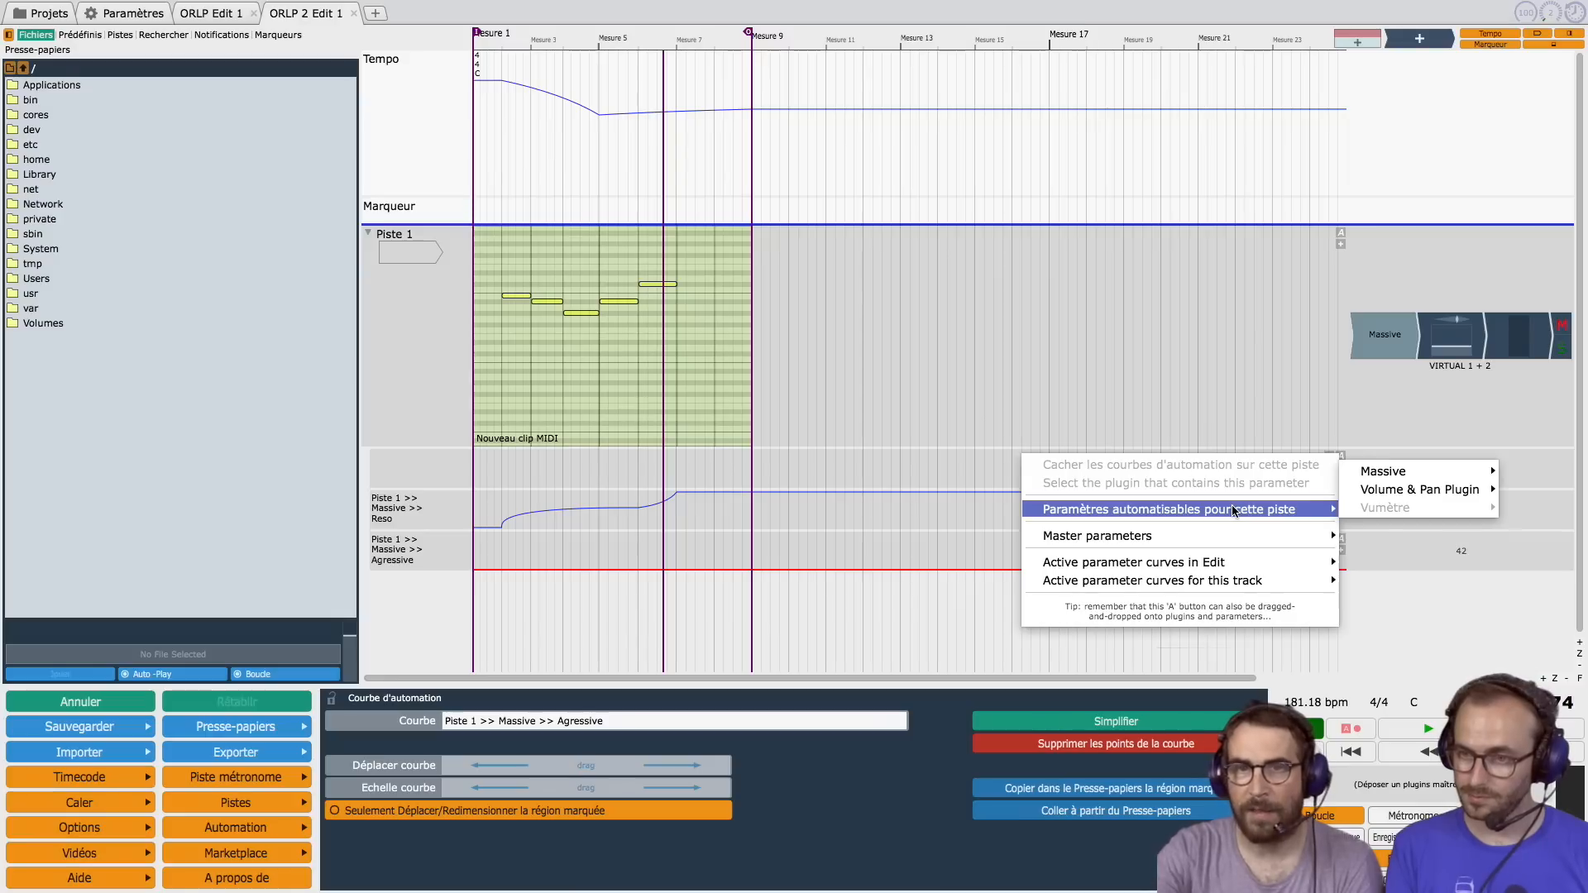
pyautogui.moveTo(1398, 471)
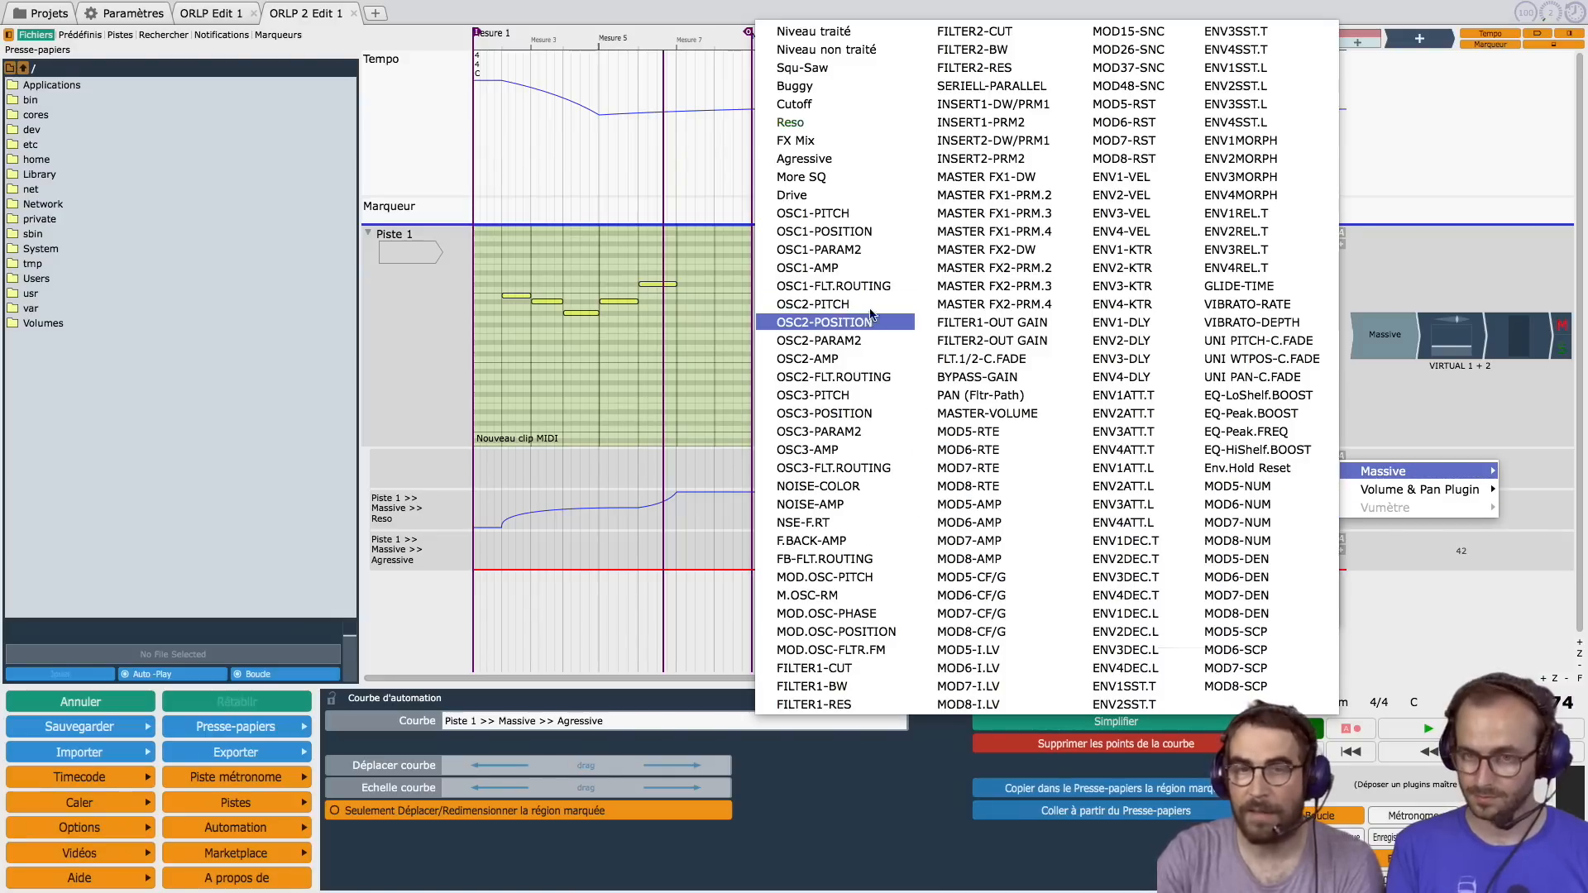
pyautogui.click(845, 215)
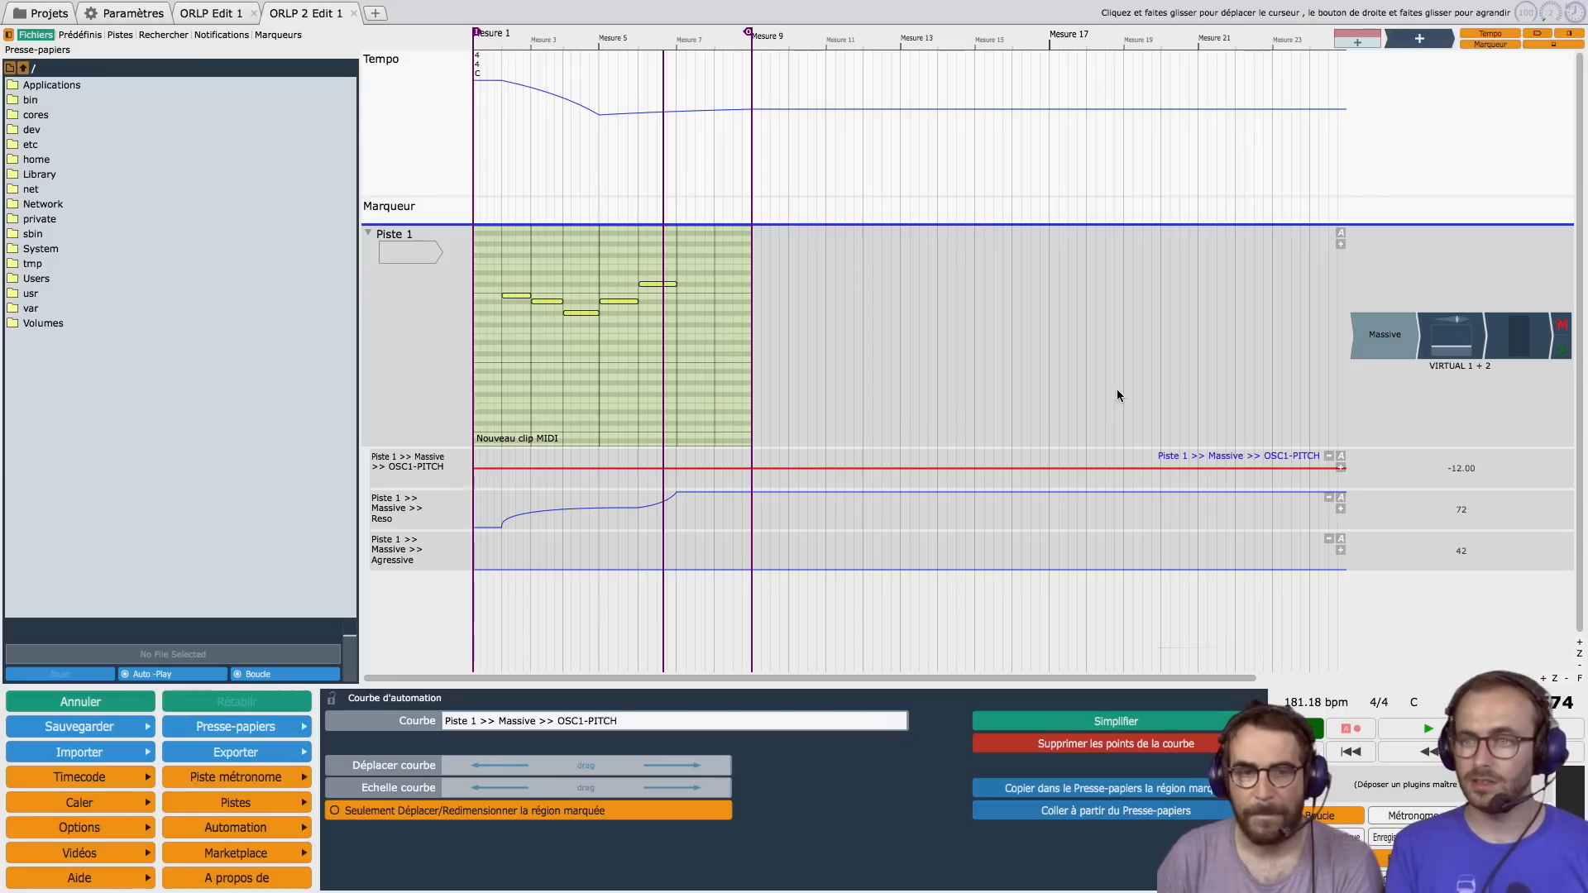
# Step: Remove the Agressive, Reso and OSC1-PITCH automation tracks from beneath Piste 1
pyautogui.click(1341, 234)
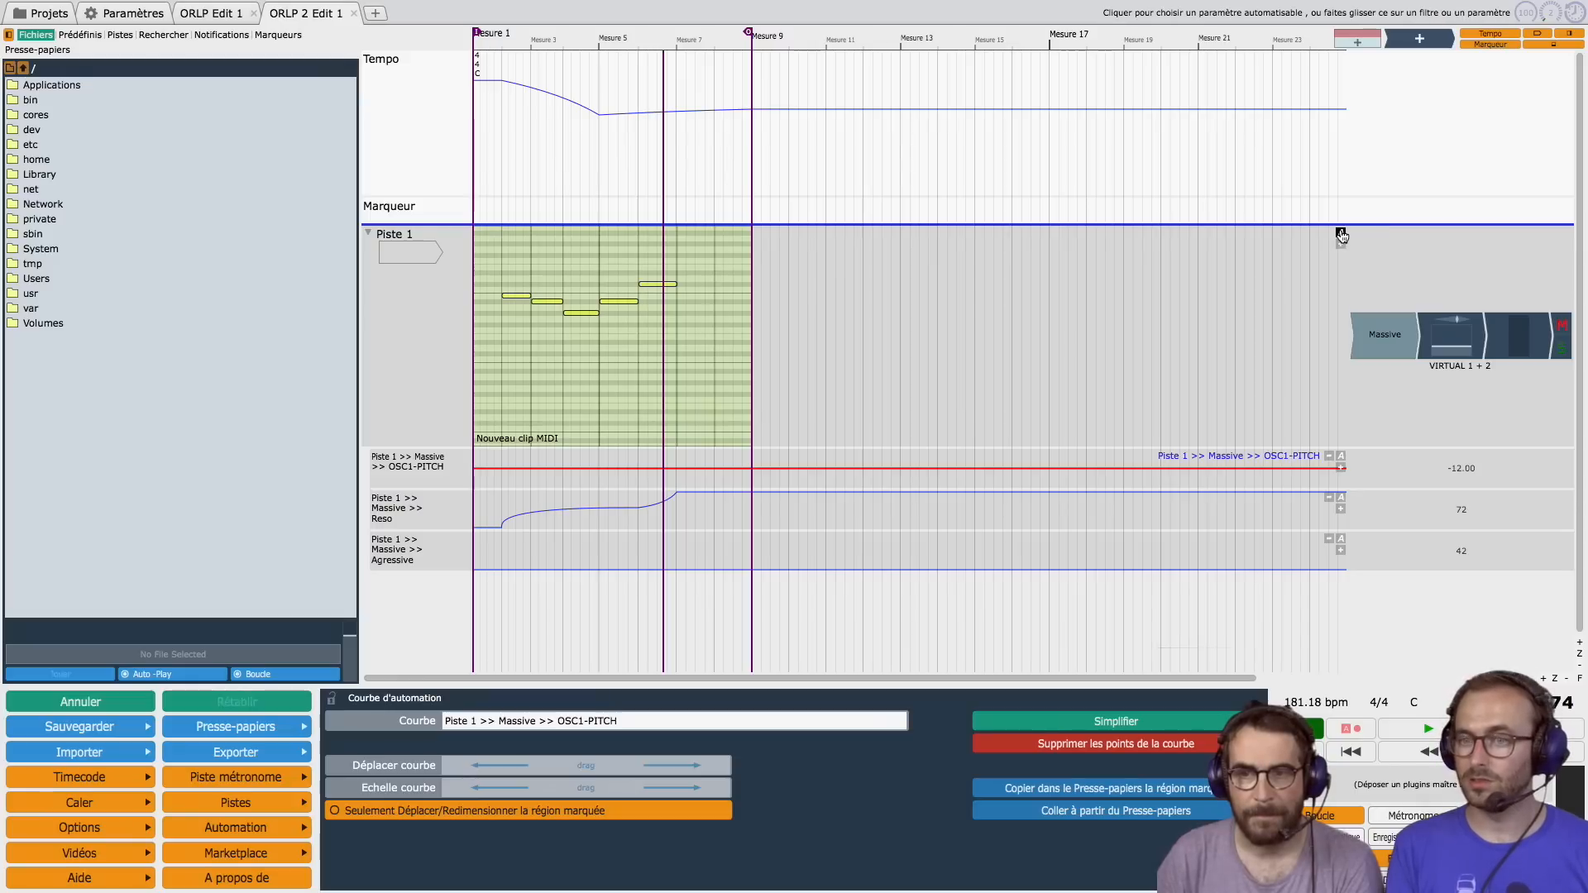
pyautogui.click(1330, 540)
pyautogui.click(1330, 499)
pyautogui.click(1329, 455)
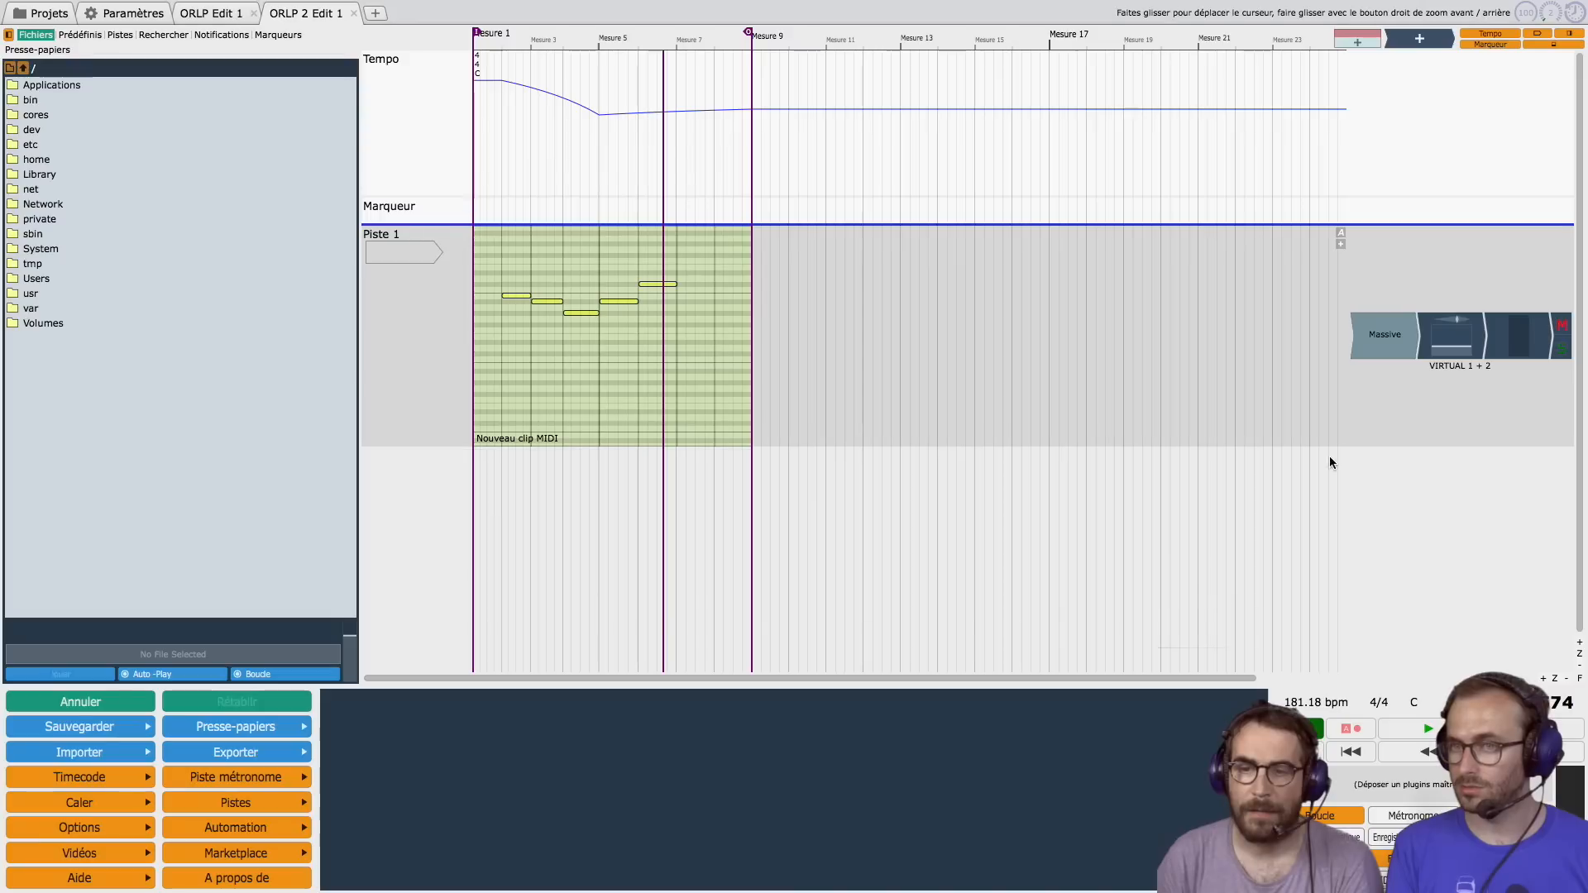
# Step: Display Massive's Cutoff automation curve directly on Piste 1
pyautogui.click(1341, 237)
pyautogui.moveTo(1232, 286)
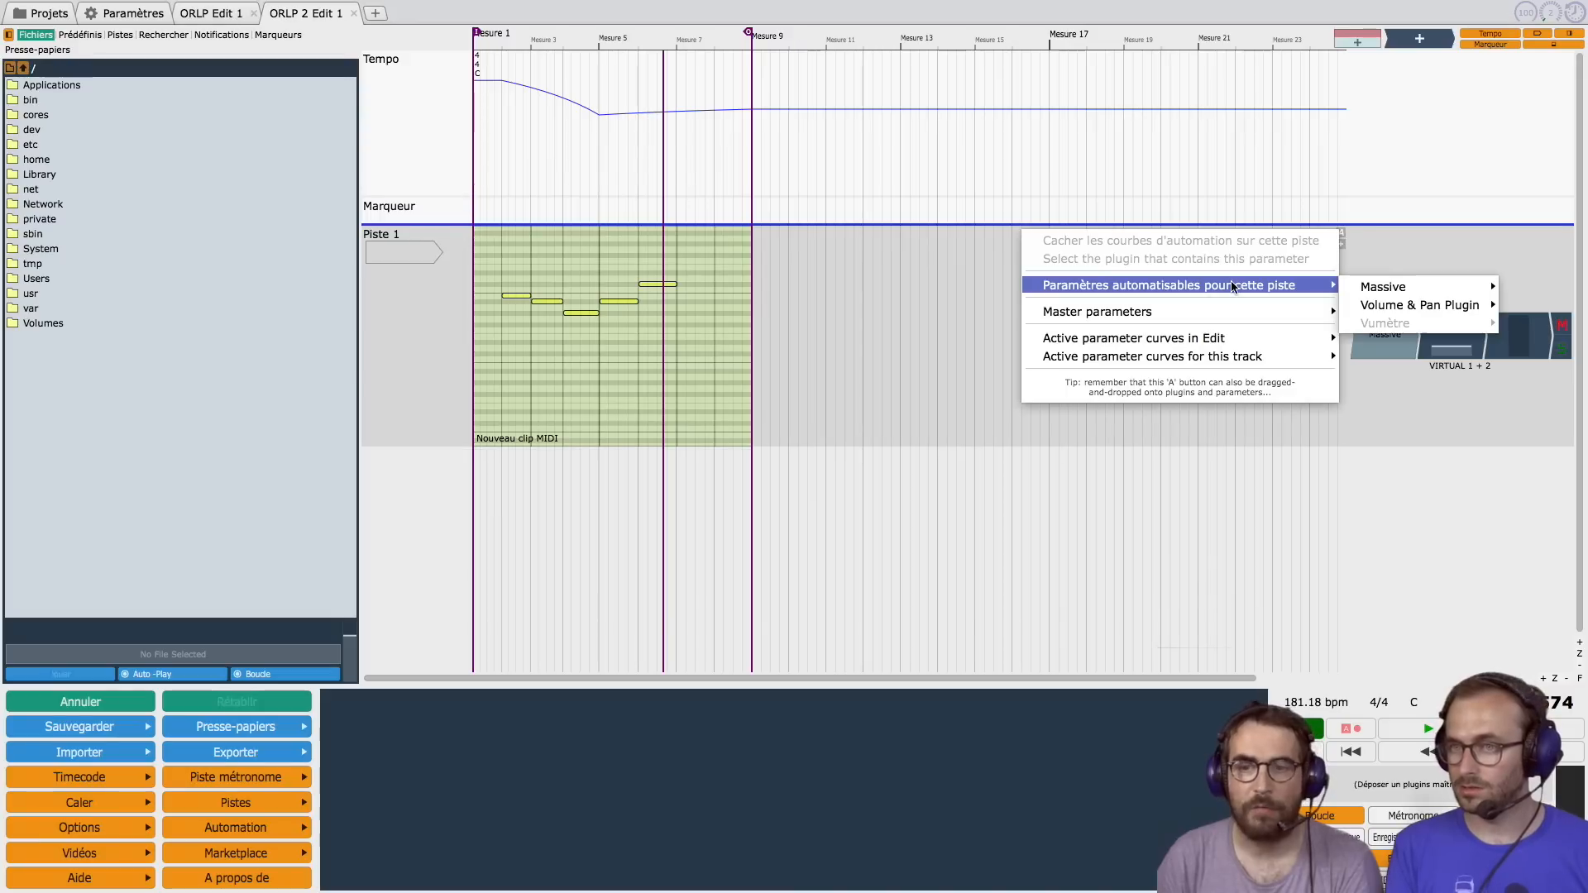
pyautogui.moveTo(1380, 290)
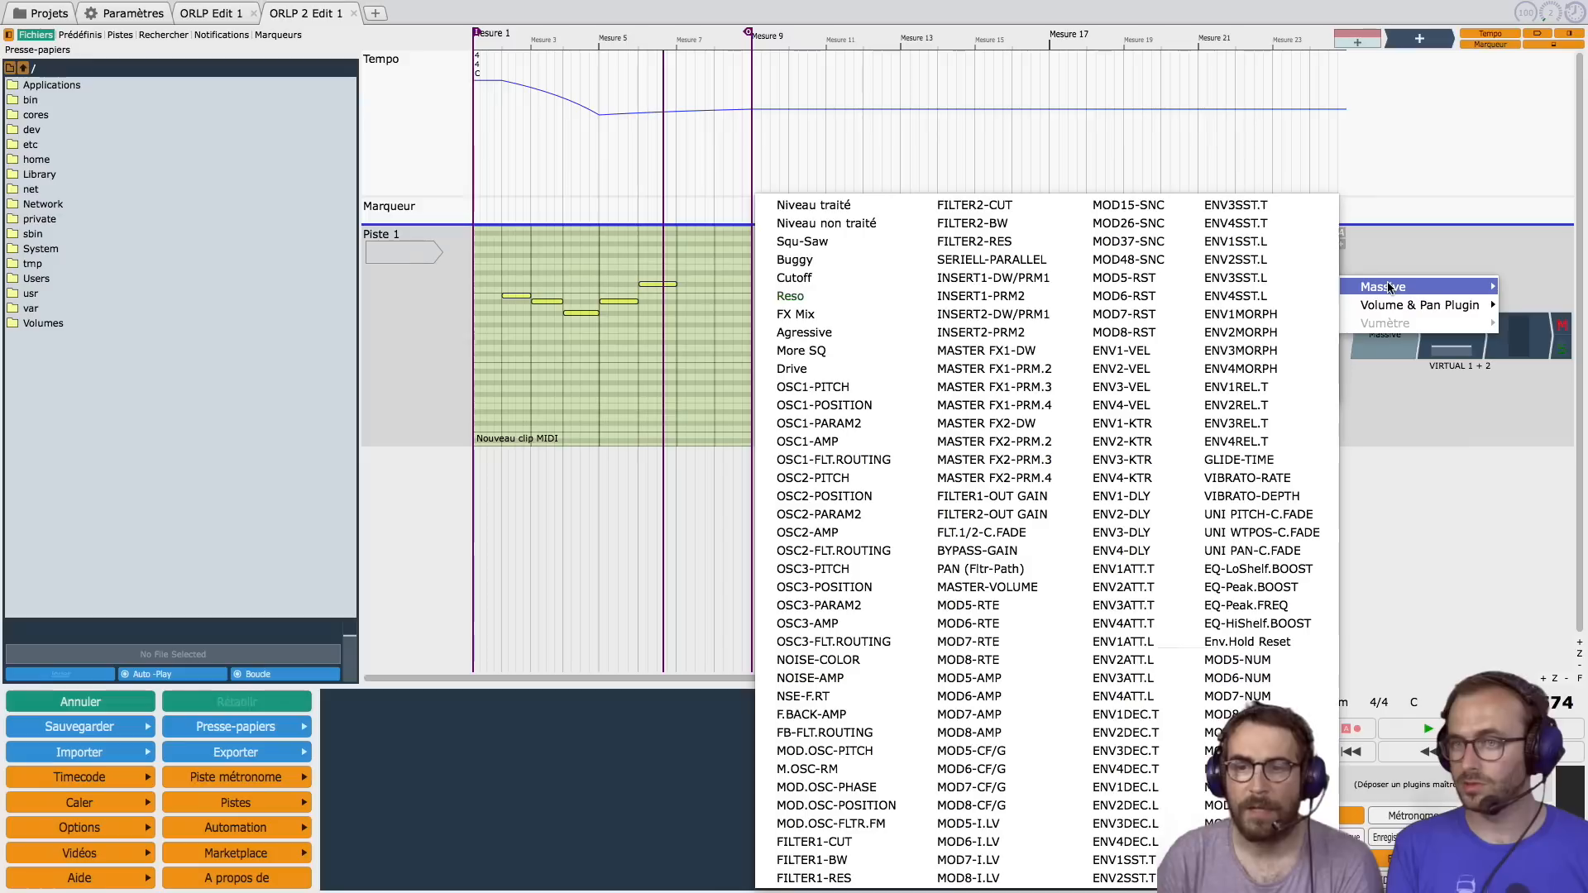
pyautogui.click(850, 278)
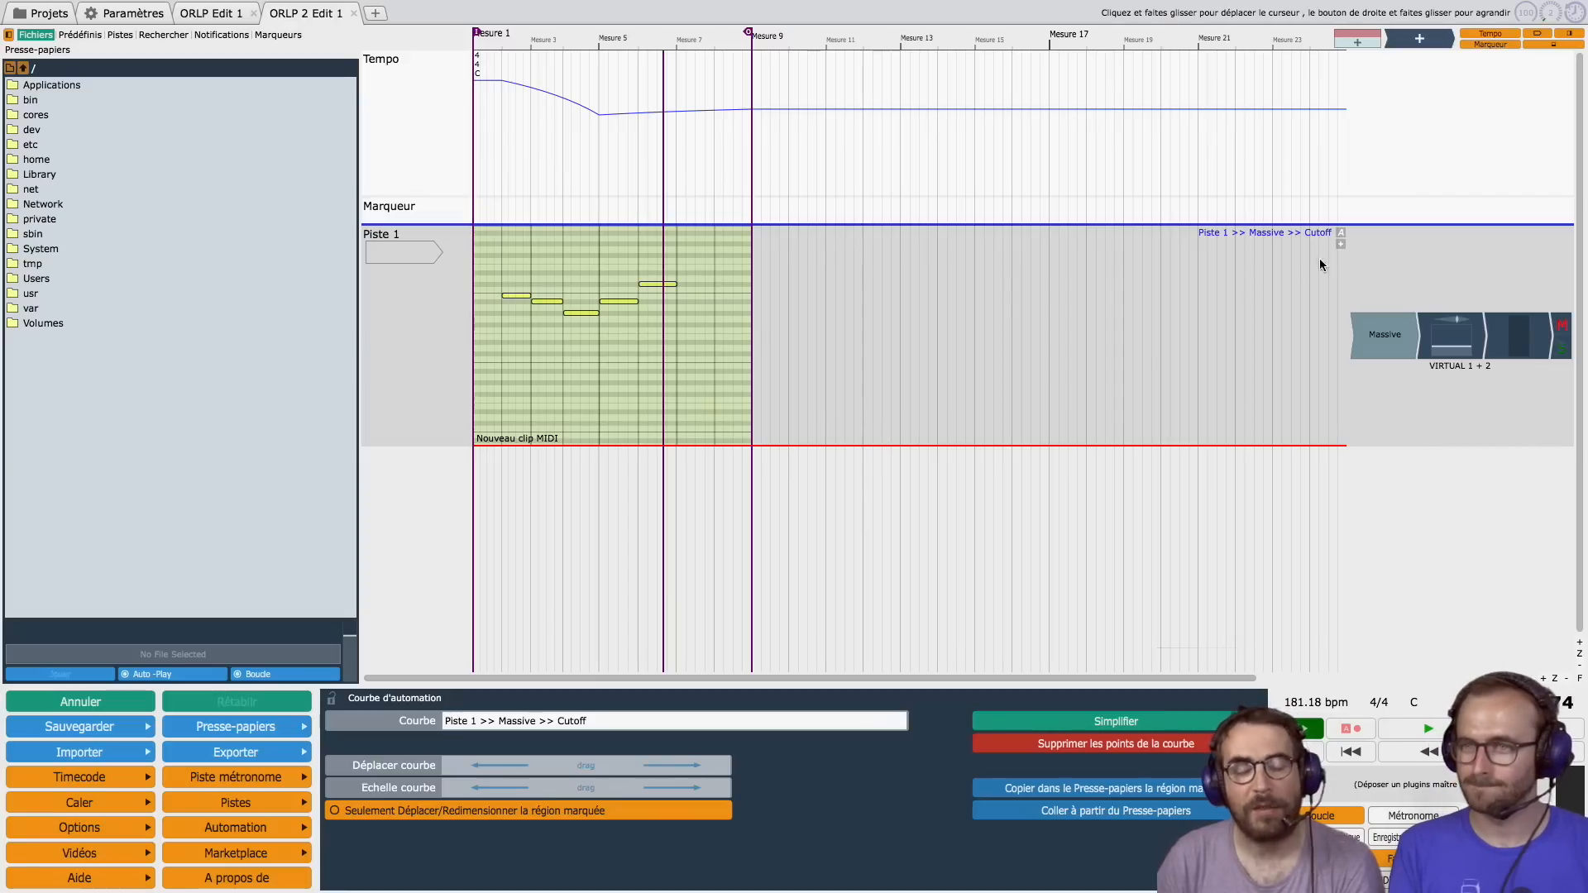
# Step: Add two empty automation tracks beneath Piste 1, then collapse and expand them
pyautogui.click(1341, 244)
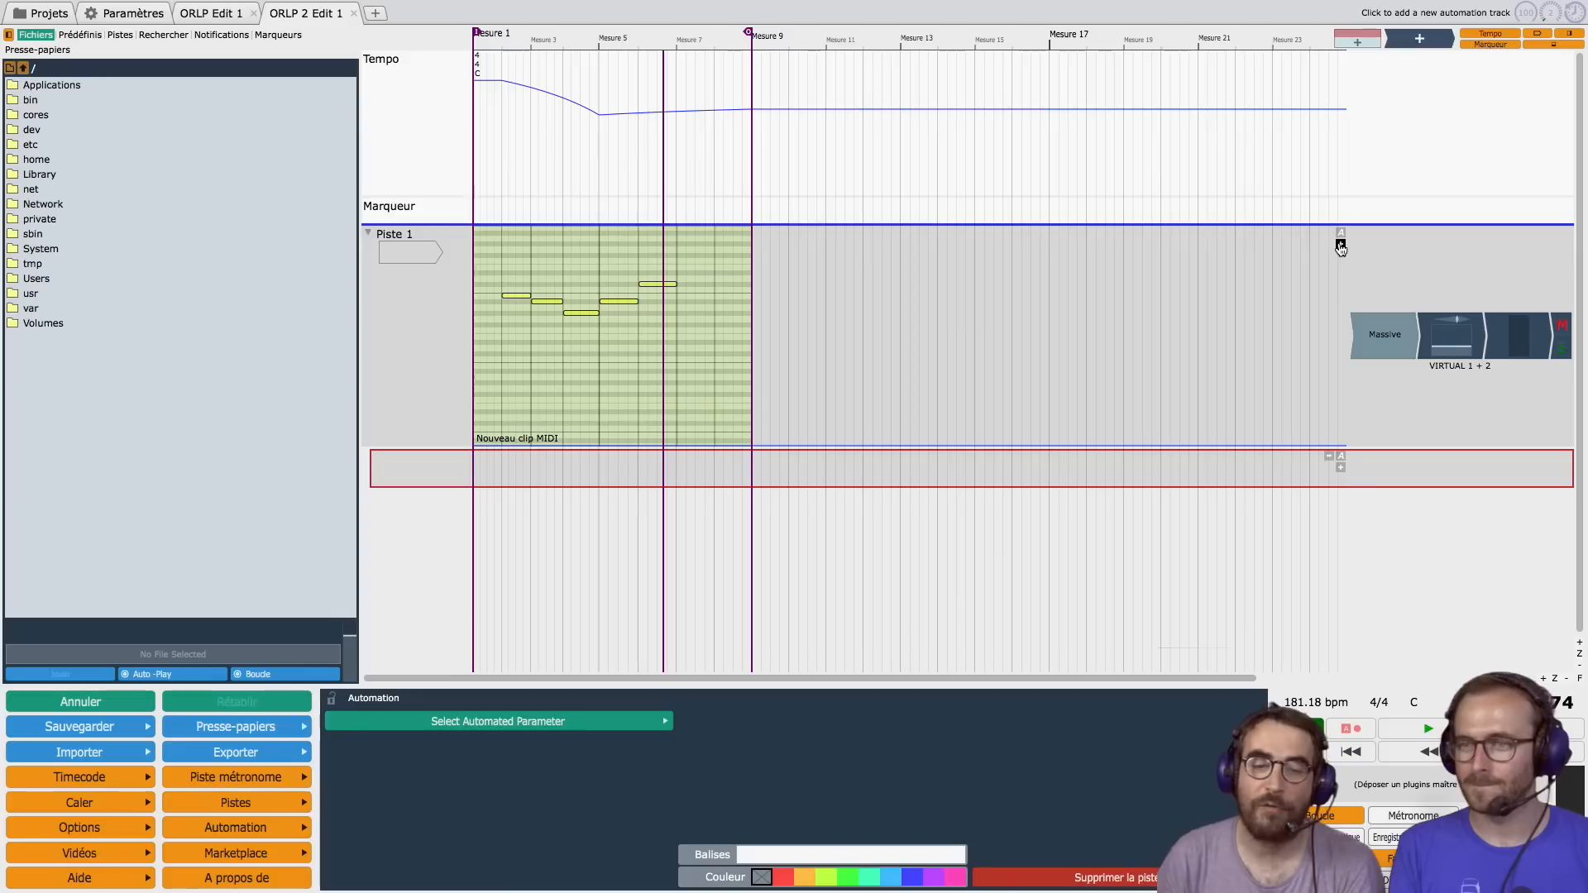
pyautogui.click(1340, 467)
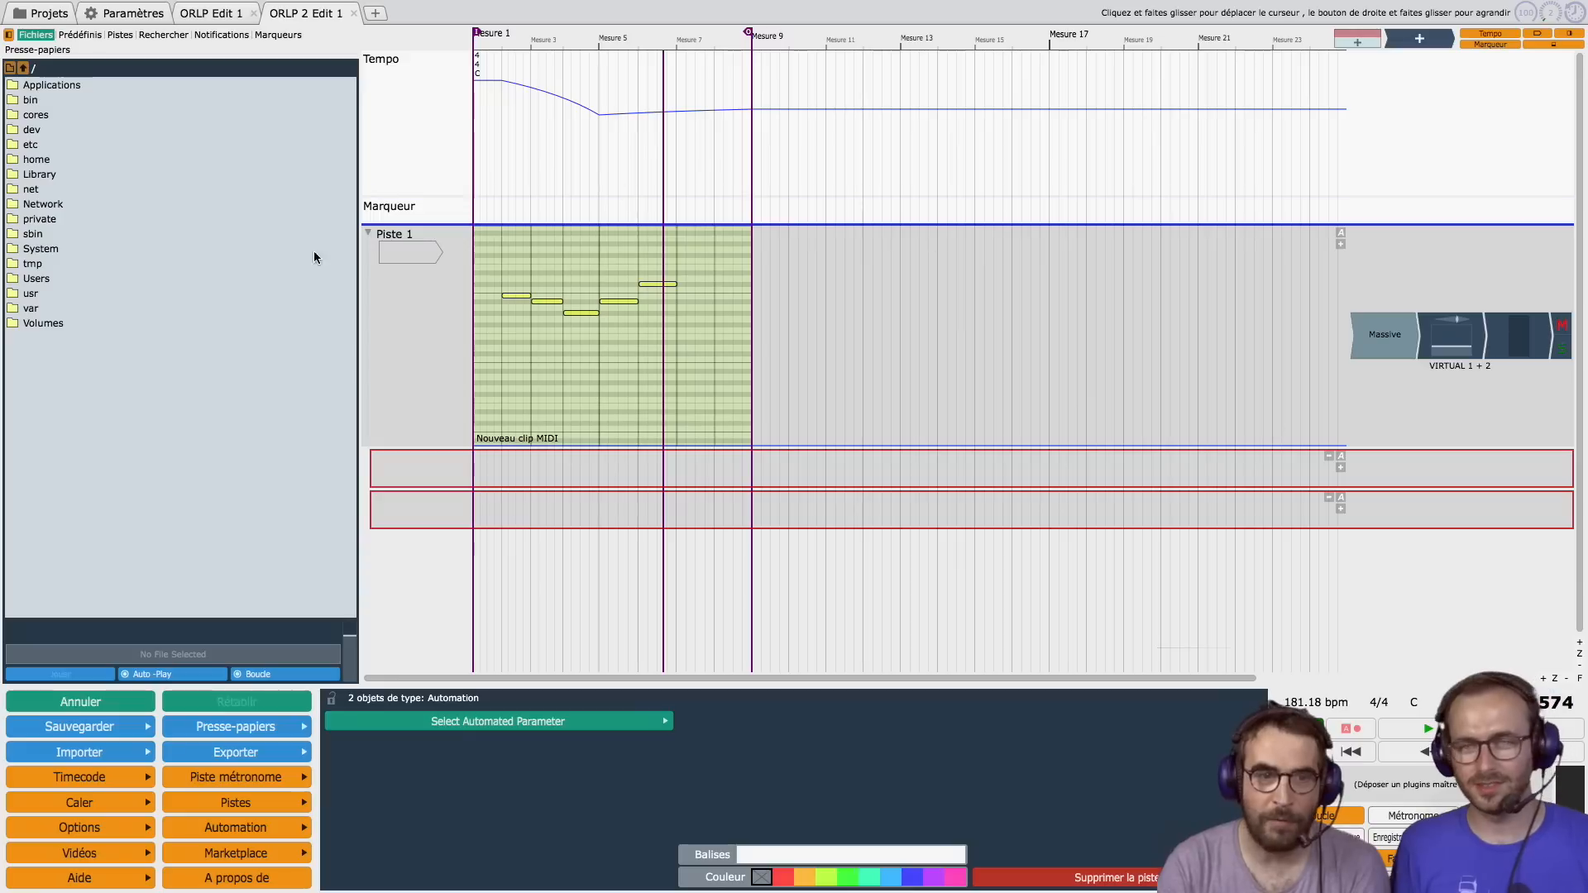
pyautogui.click(371, 233)
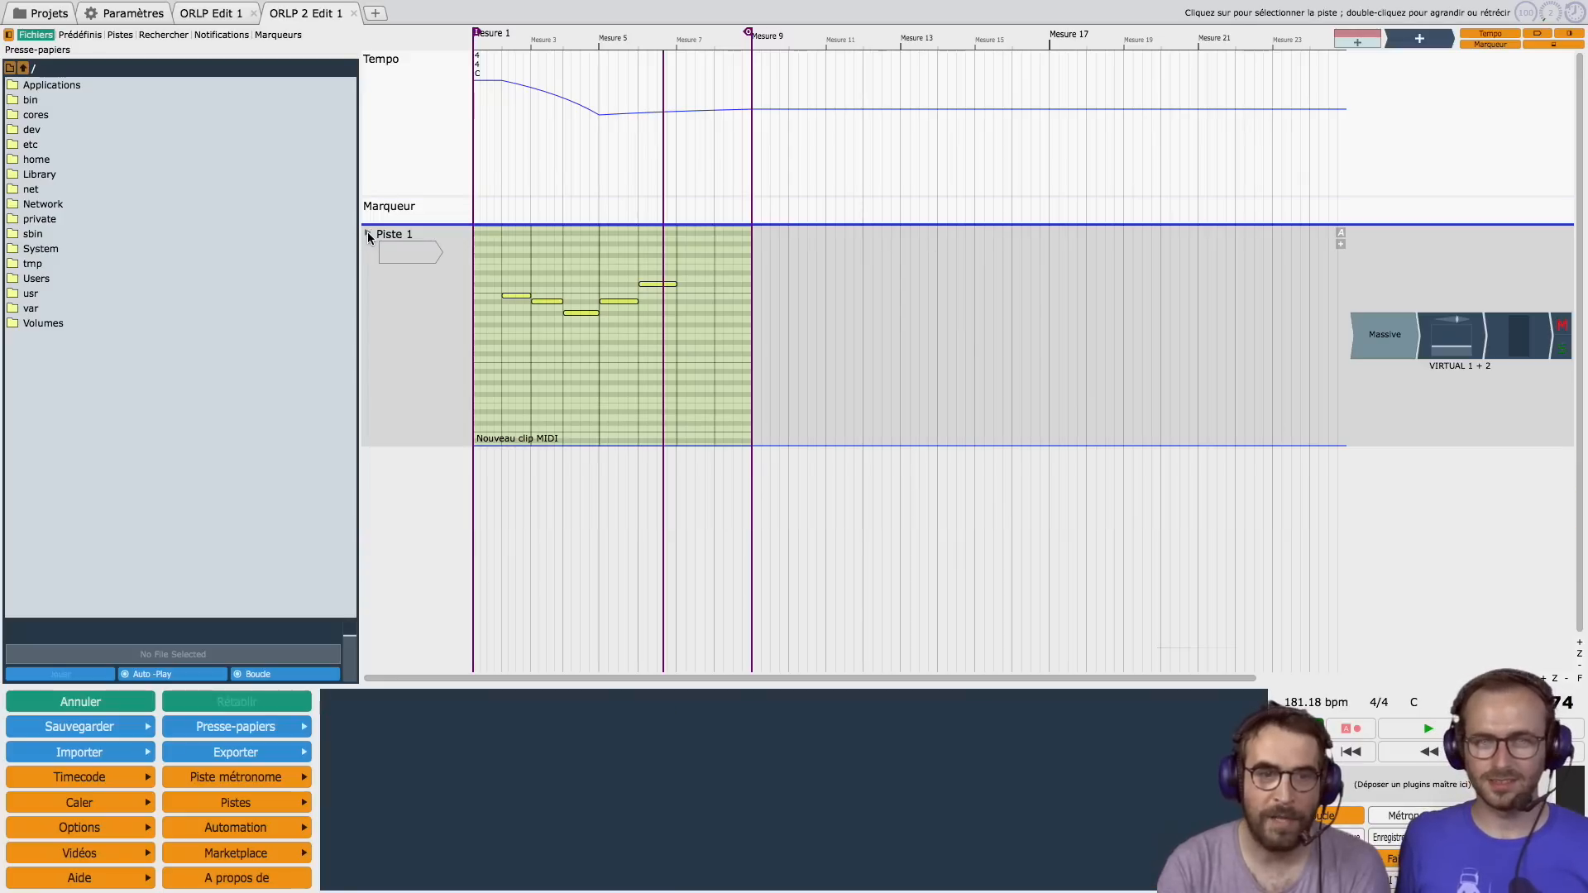
pyautogui.click(370, 235)
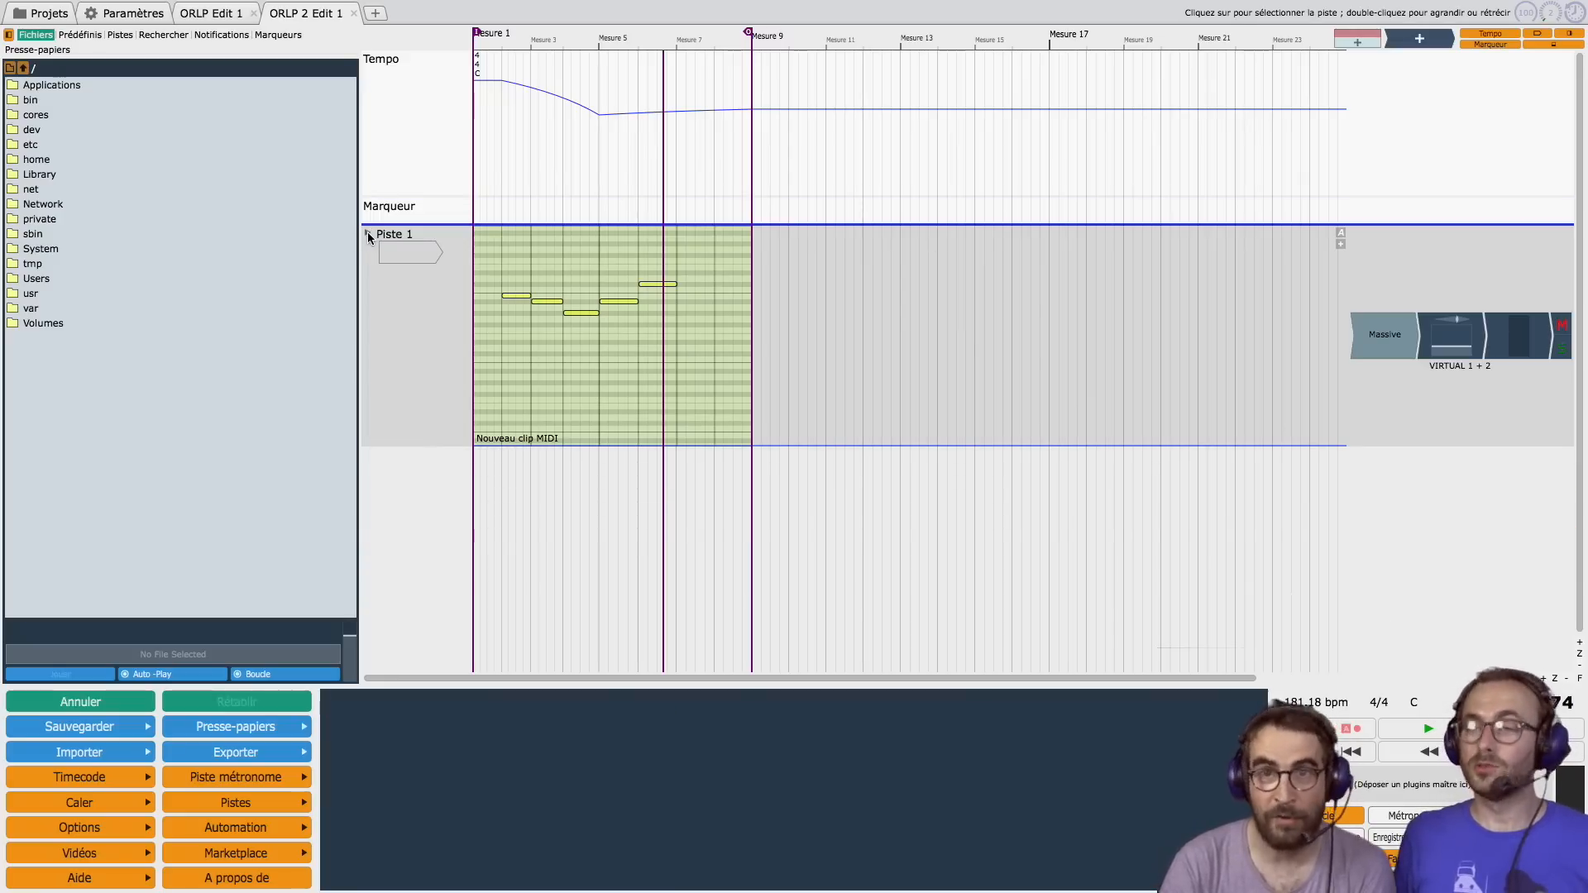
pyautogui.click(369, 235)
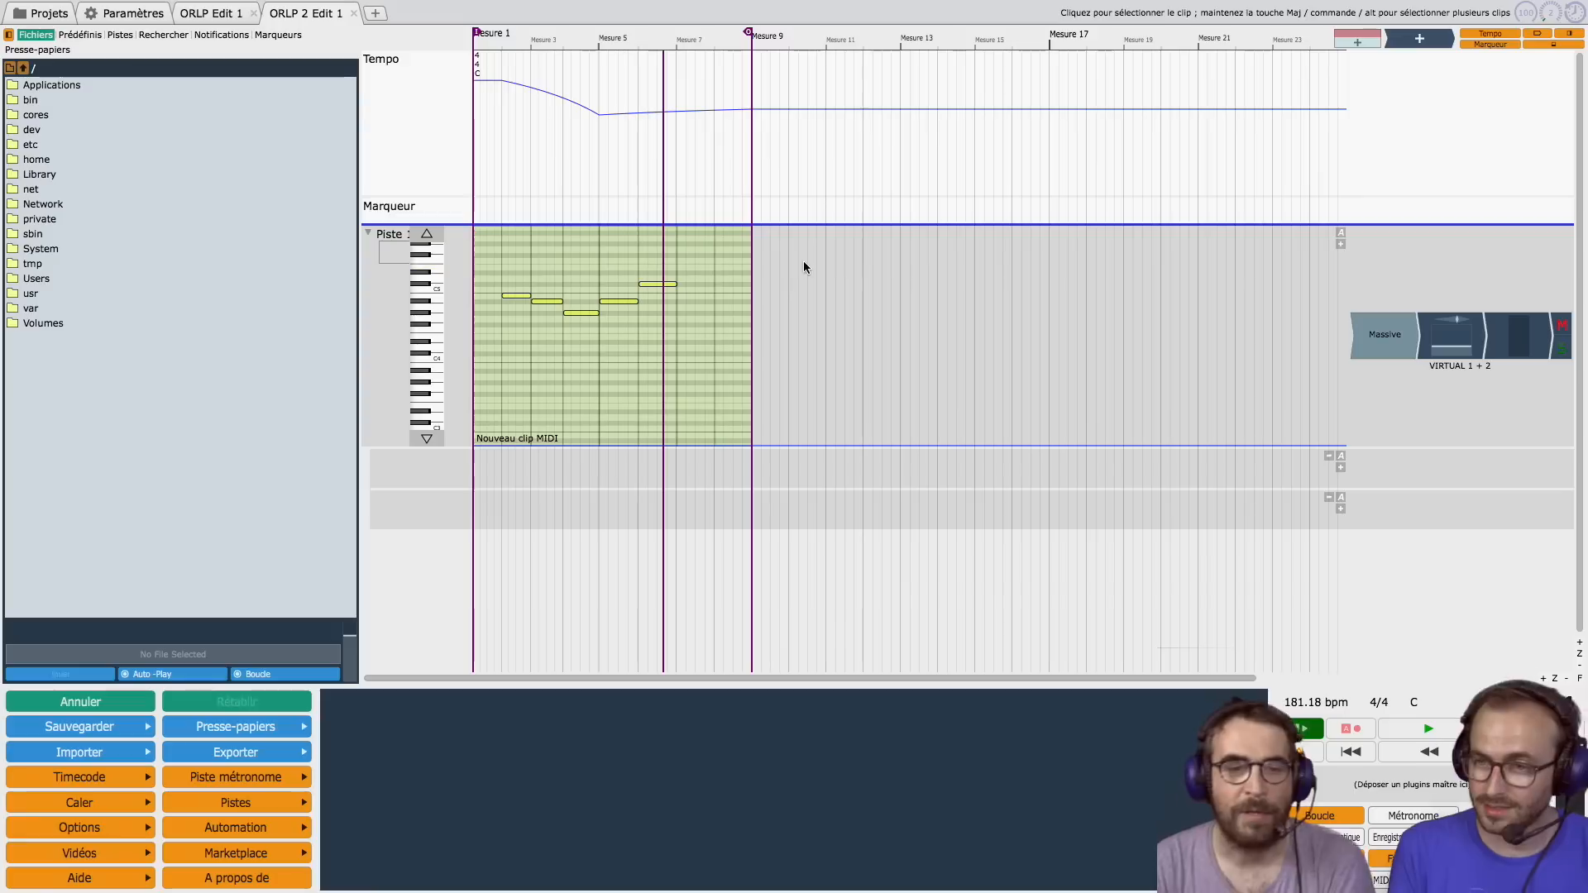
# Step: Assign Massive's Drive parameter to the upper automation track and draw a descent ending at 18|1|000 with a value of about 0.218
pyautogui.click(1341, 455)
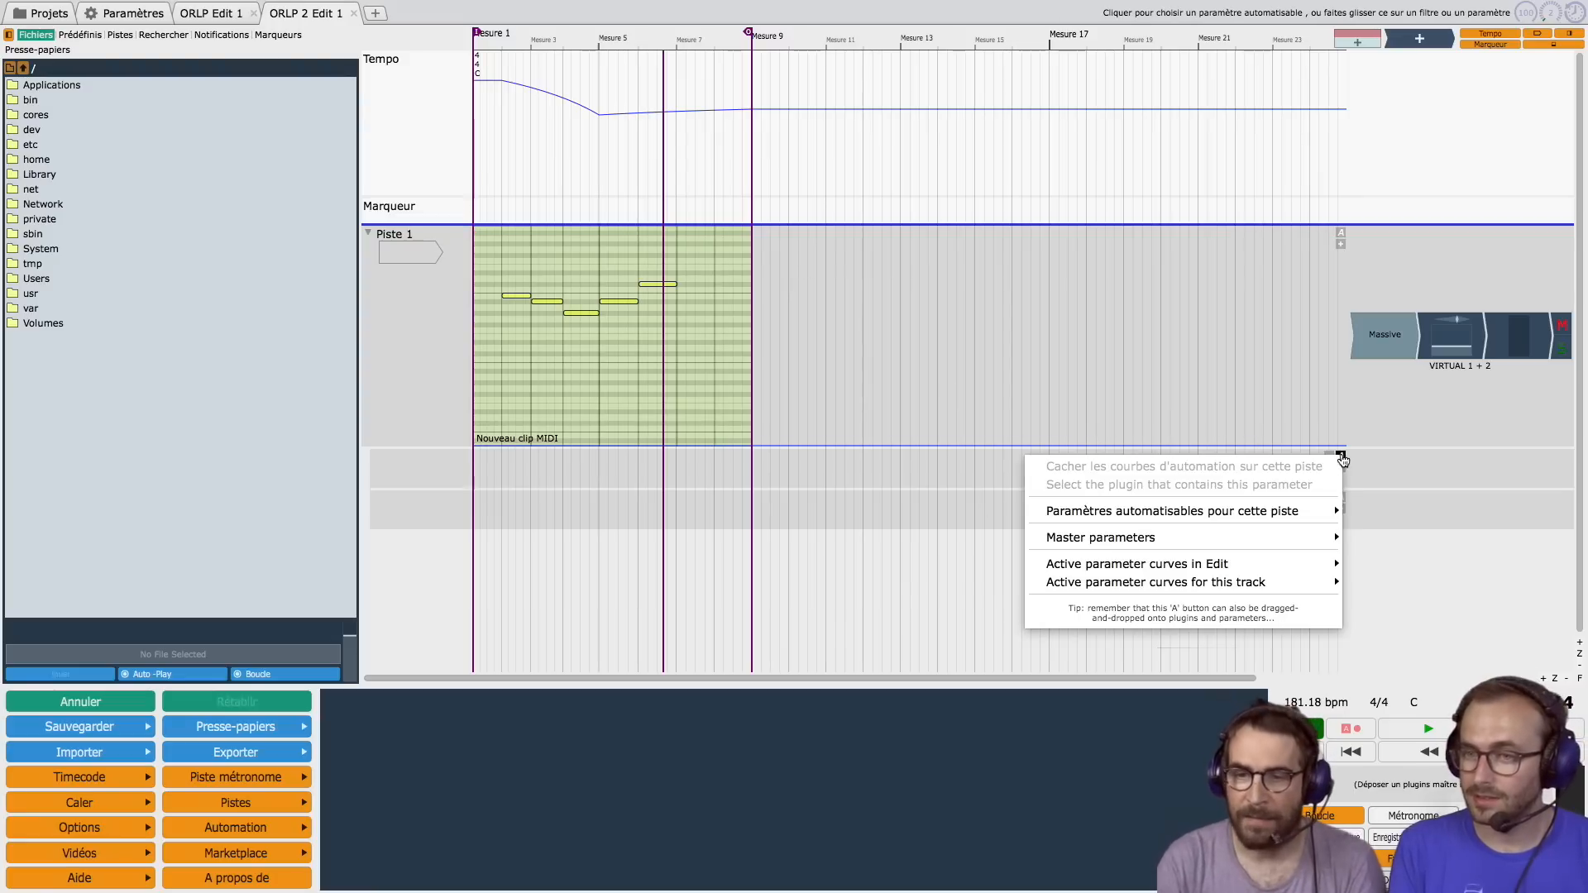
pyautogui.moveTo(1251, 511)
pyautogui.moveTo(1406, 473)
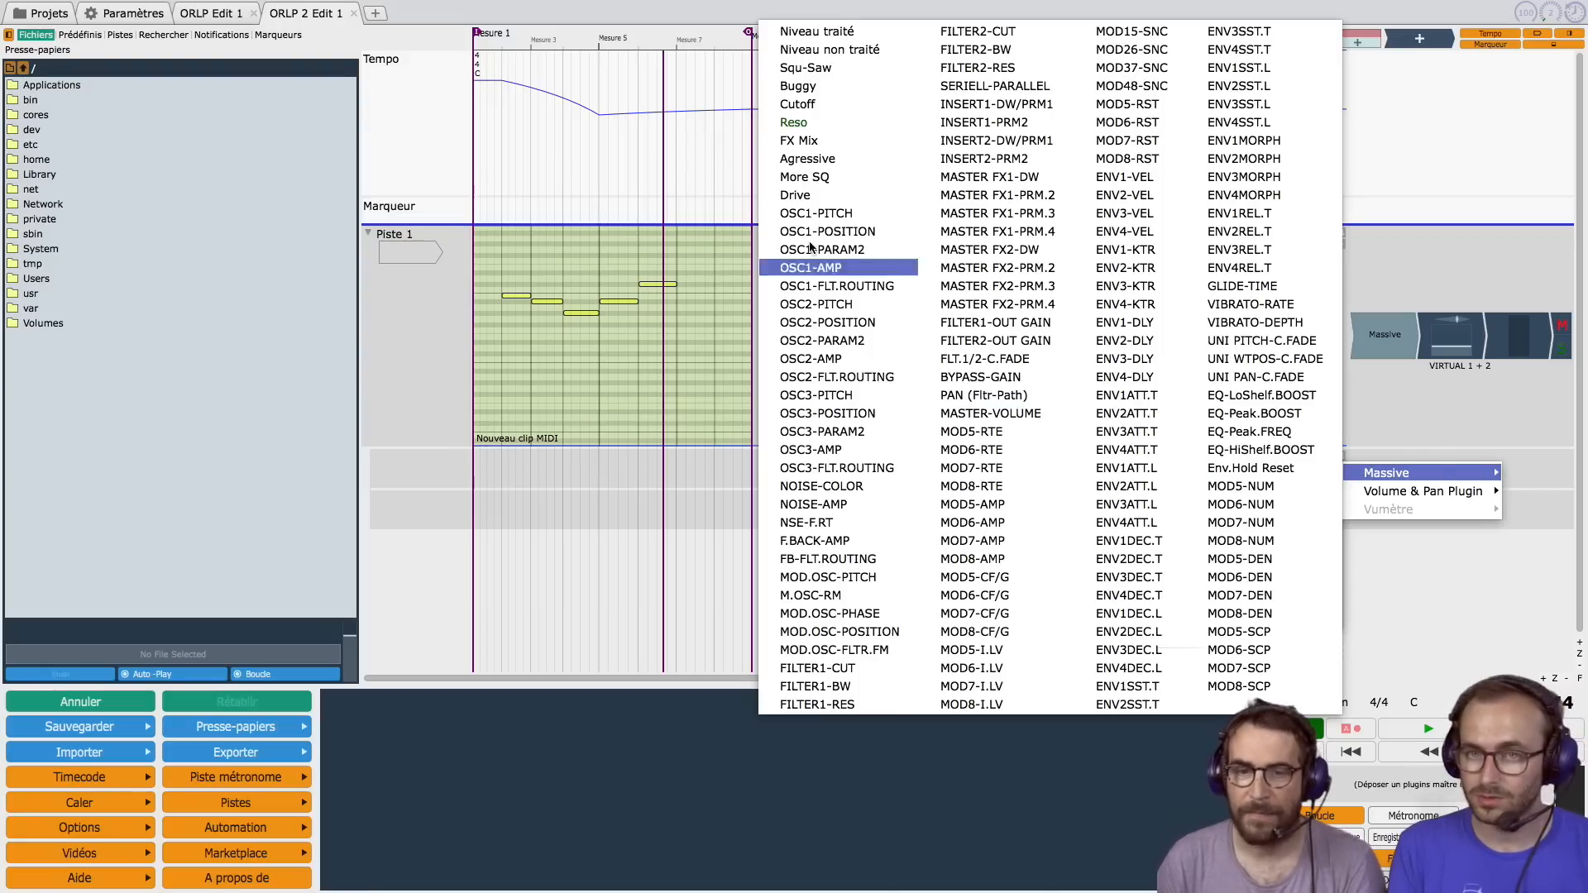
pyautogui.click(812, 193)
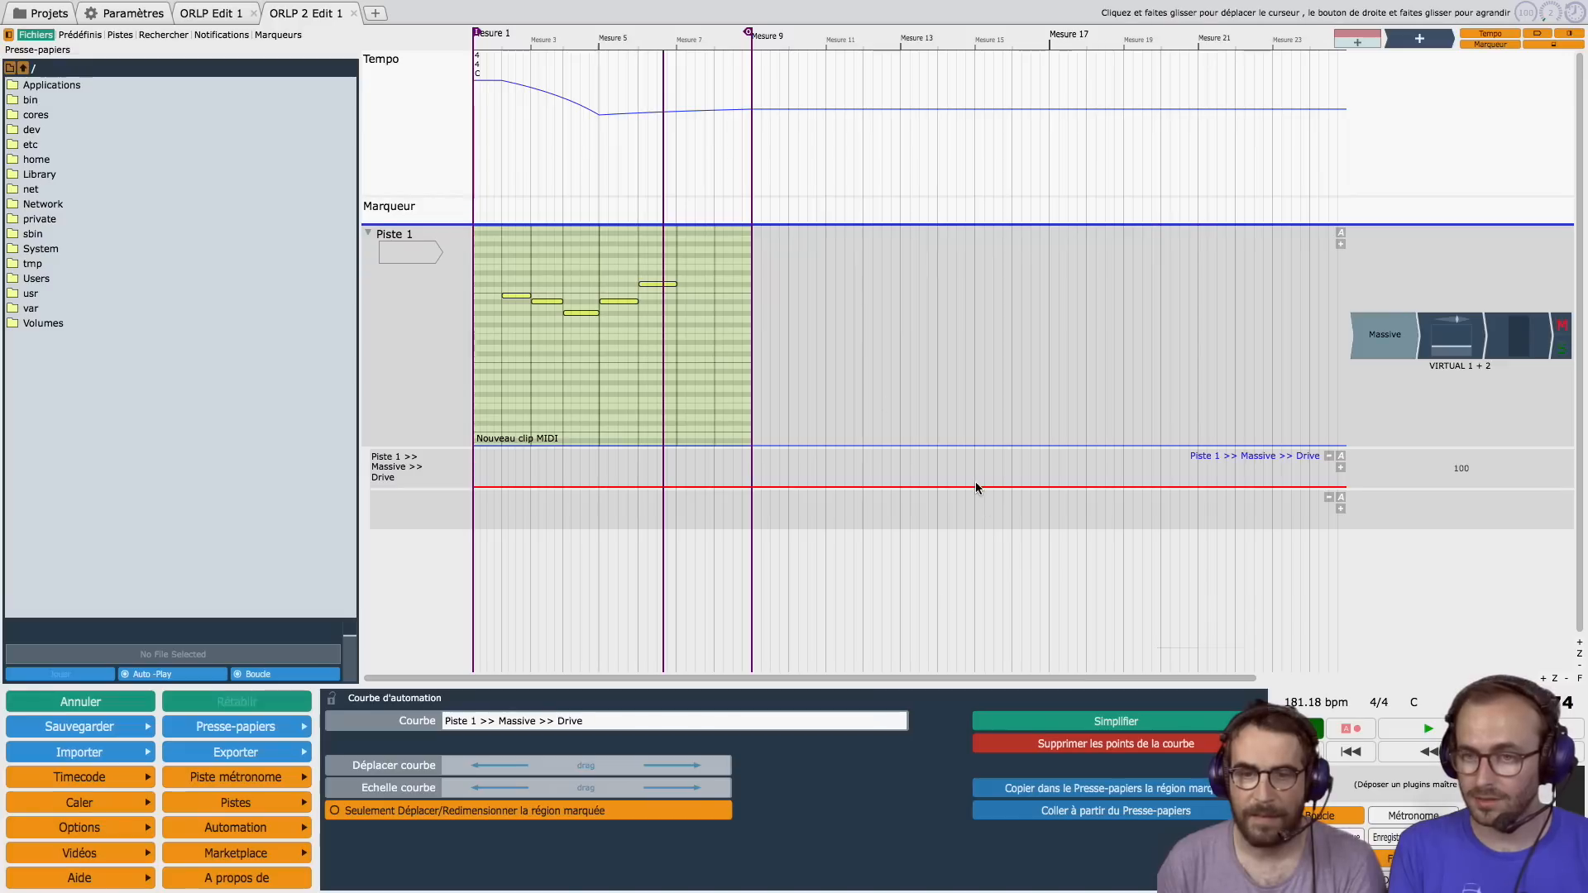
pyautogui.moveTo(968, 487); pyautogui.dragTo(1088, 486)
pyautogui.click(1087, 464)
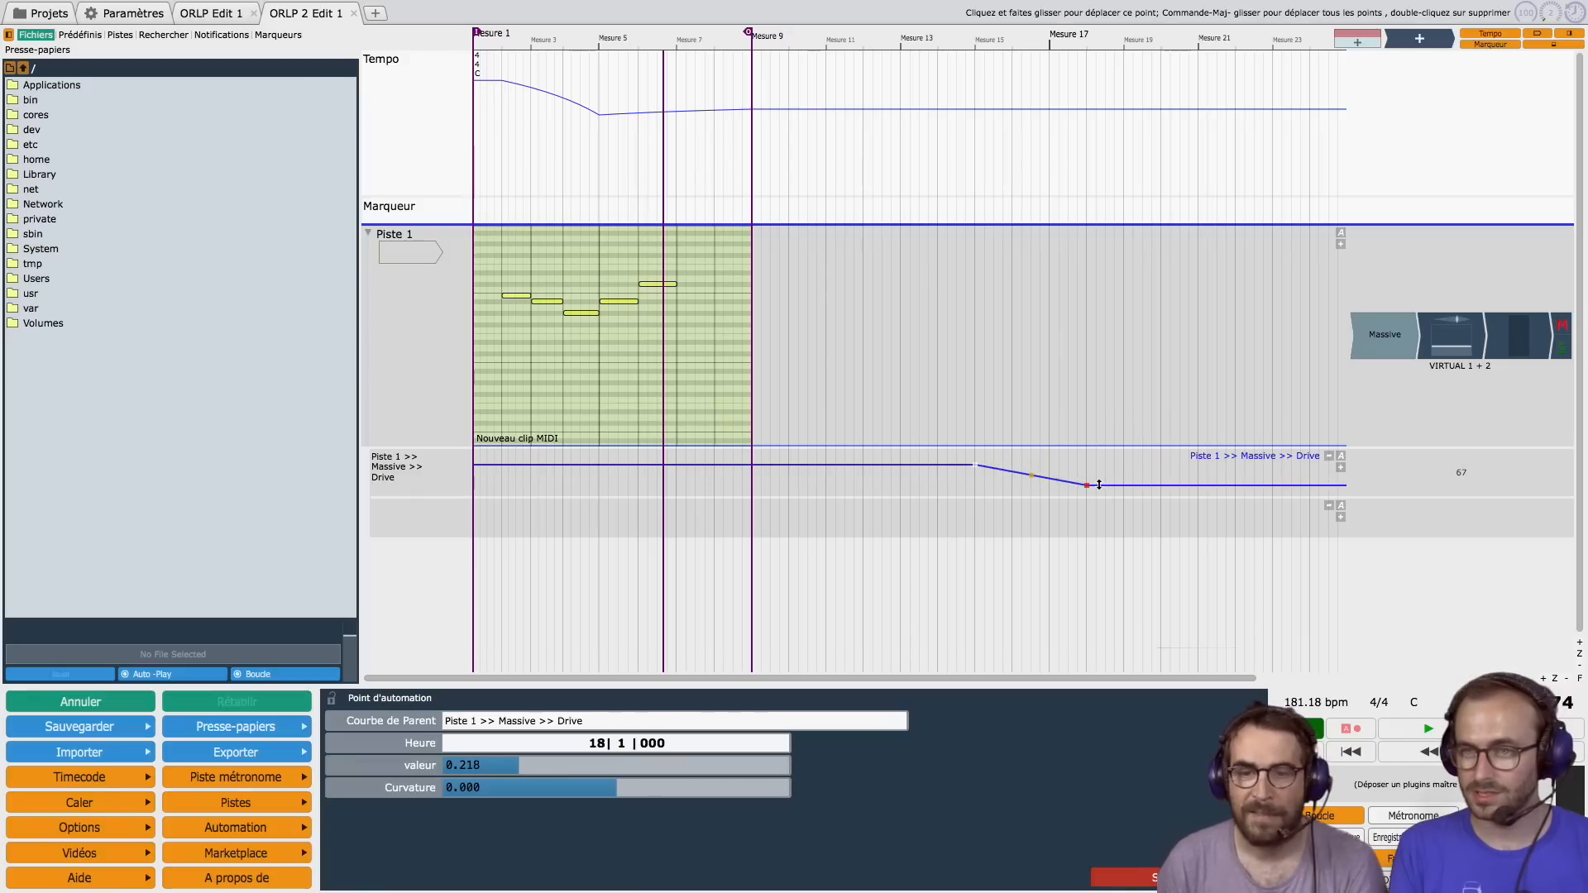
# Step: Display Massive's Drive curve on Piste 1 itself and collapse the automation tracks beneath it
pyautogui.click(1341, 232)
pyautogui.moveTo(1275, 292)
pyautogui.moveTo(1414, 296)
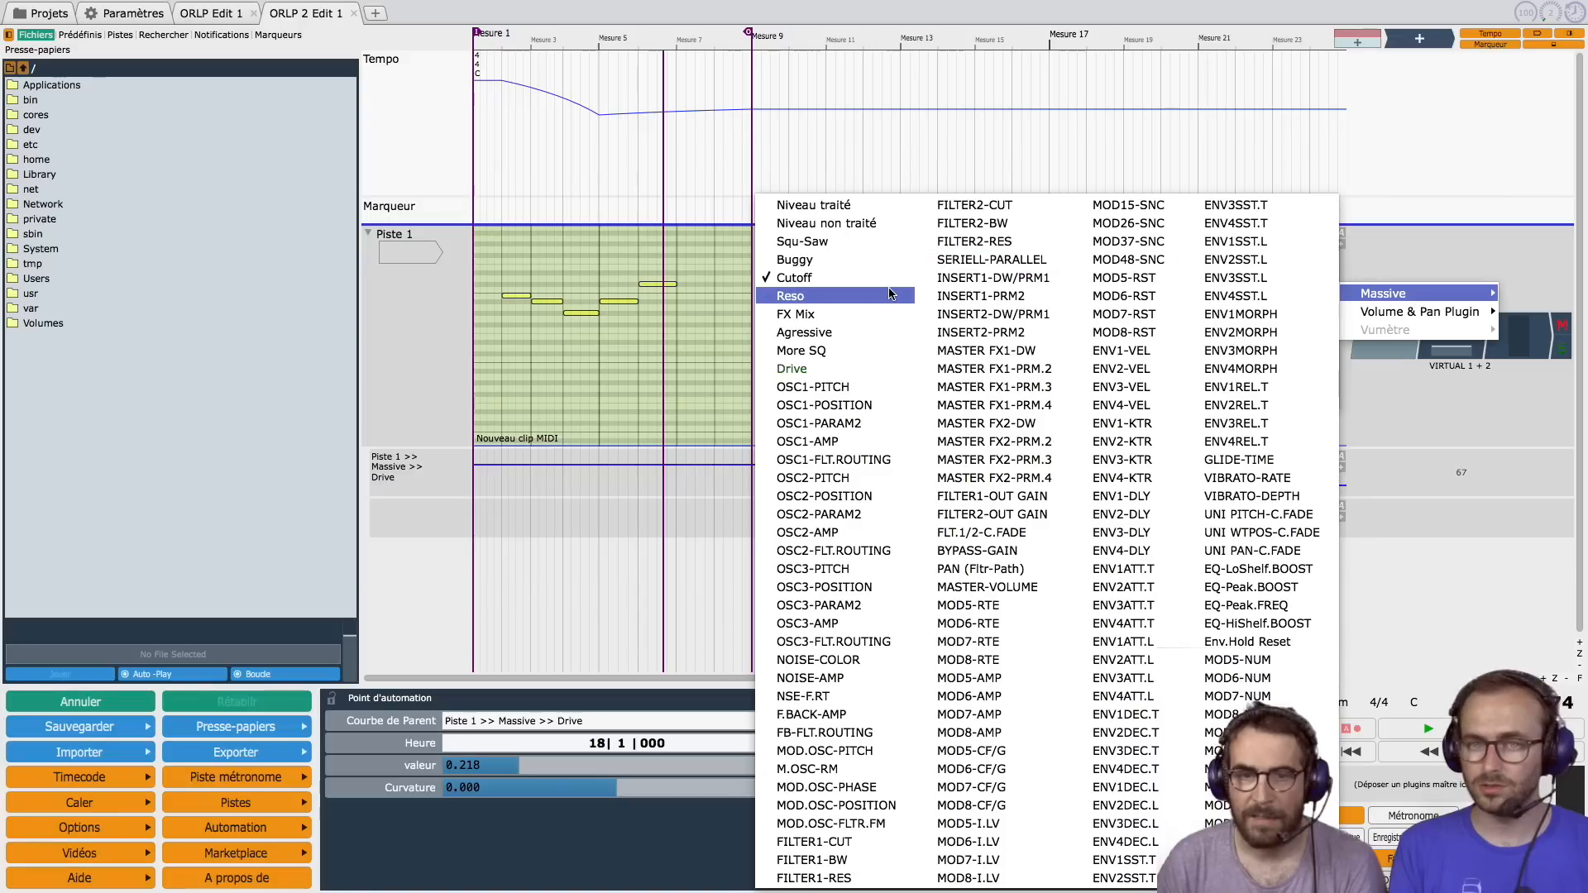
pyautogui.click(876, 369)
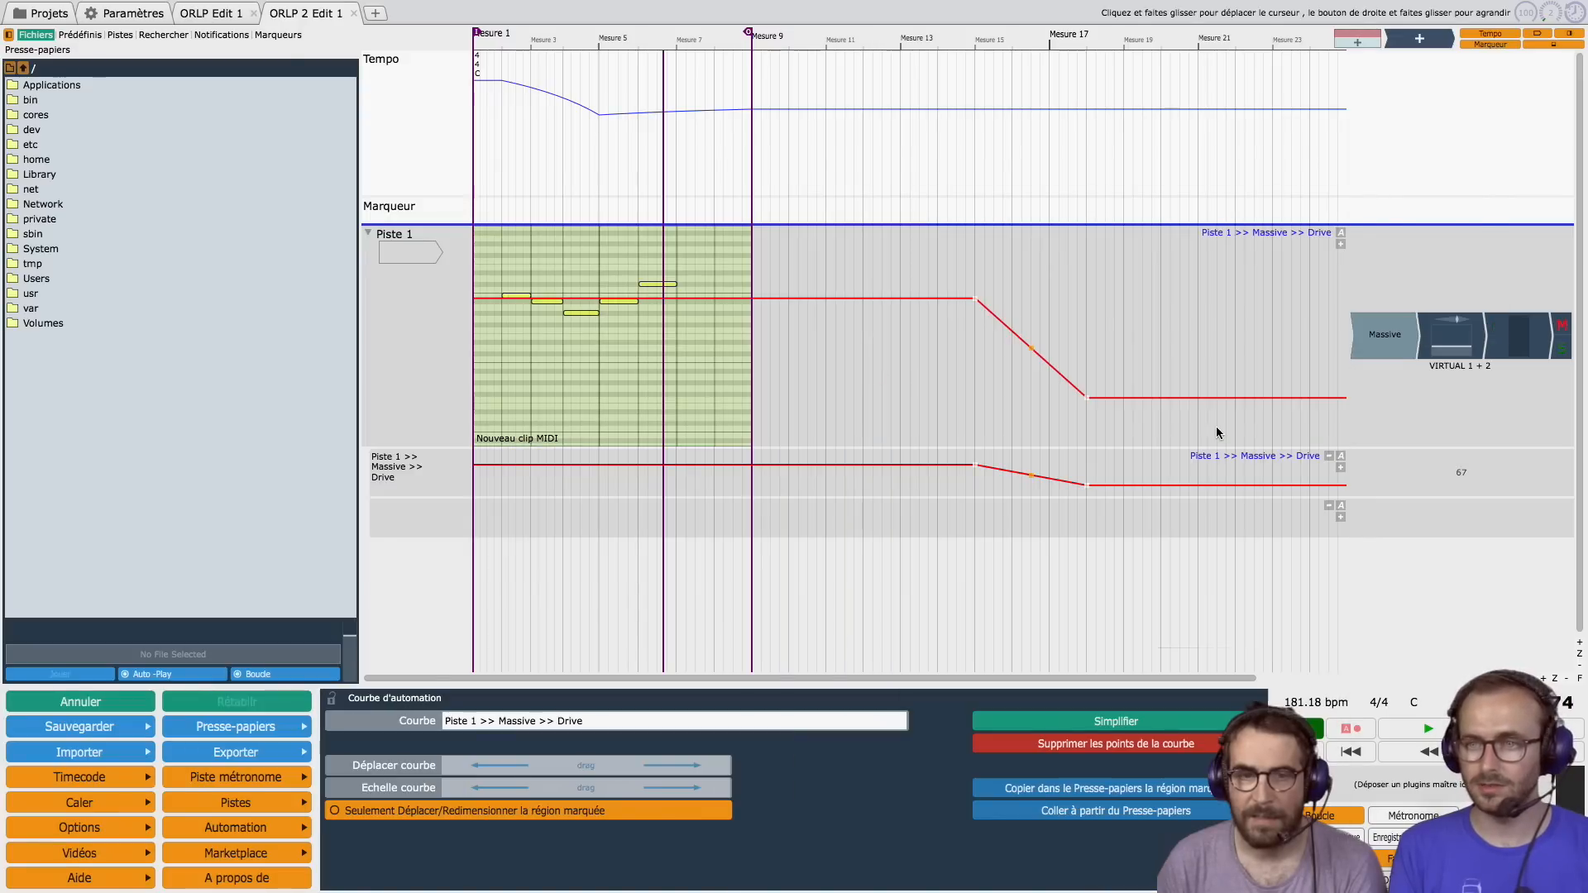
pyautogui.click(368, 234)
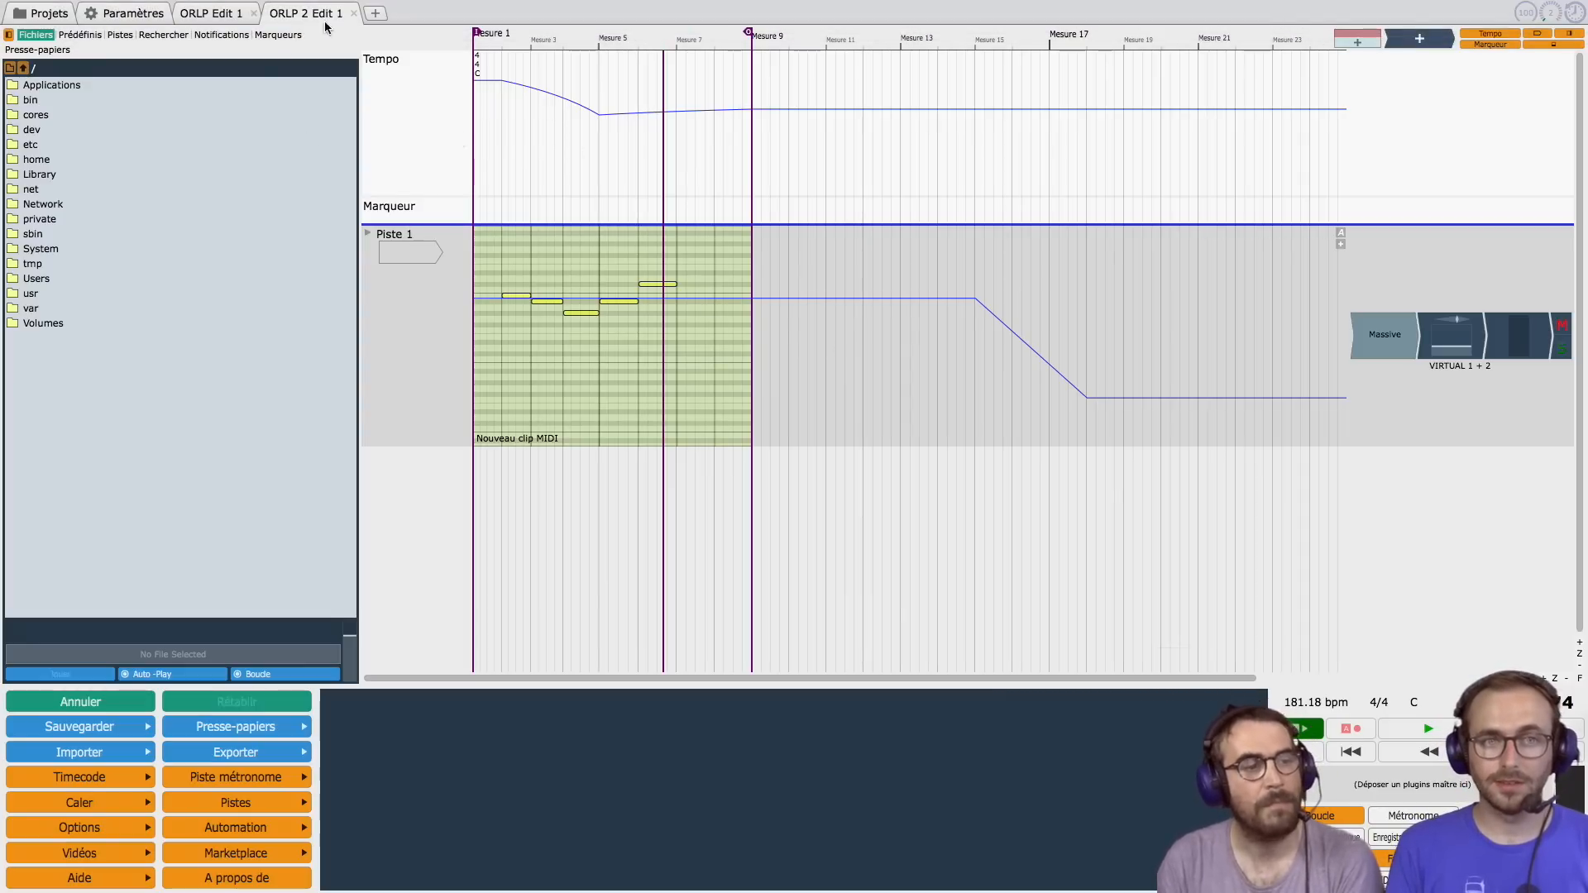
# Step: Switch to ORLP Edit 1, turn off Piste 4's solo, and mute Piste 3 and Piste 4
pyautogui.click(227, 14)
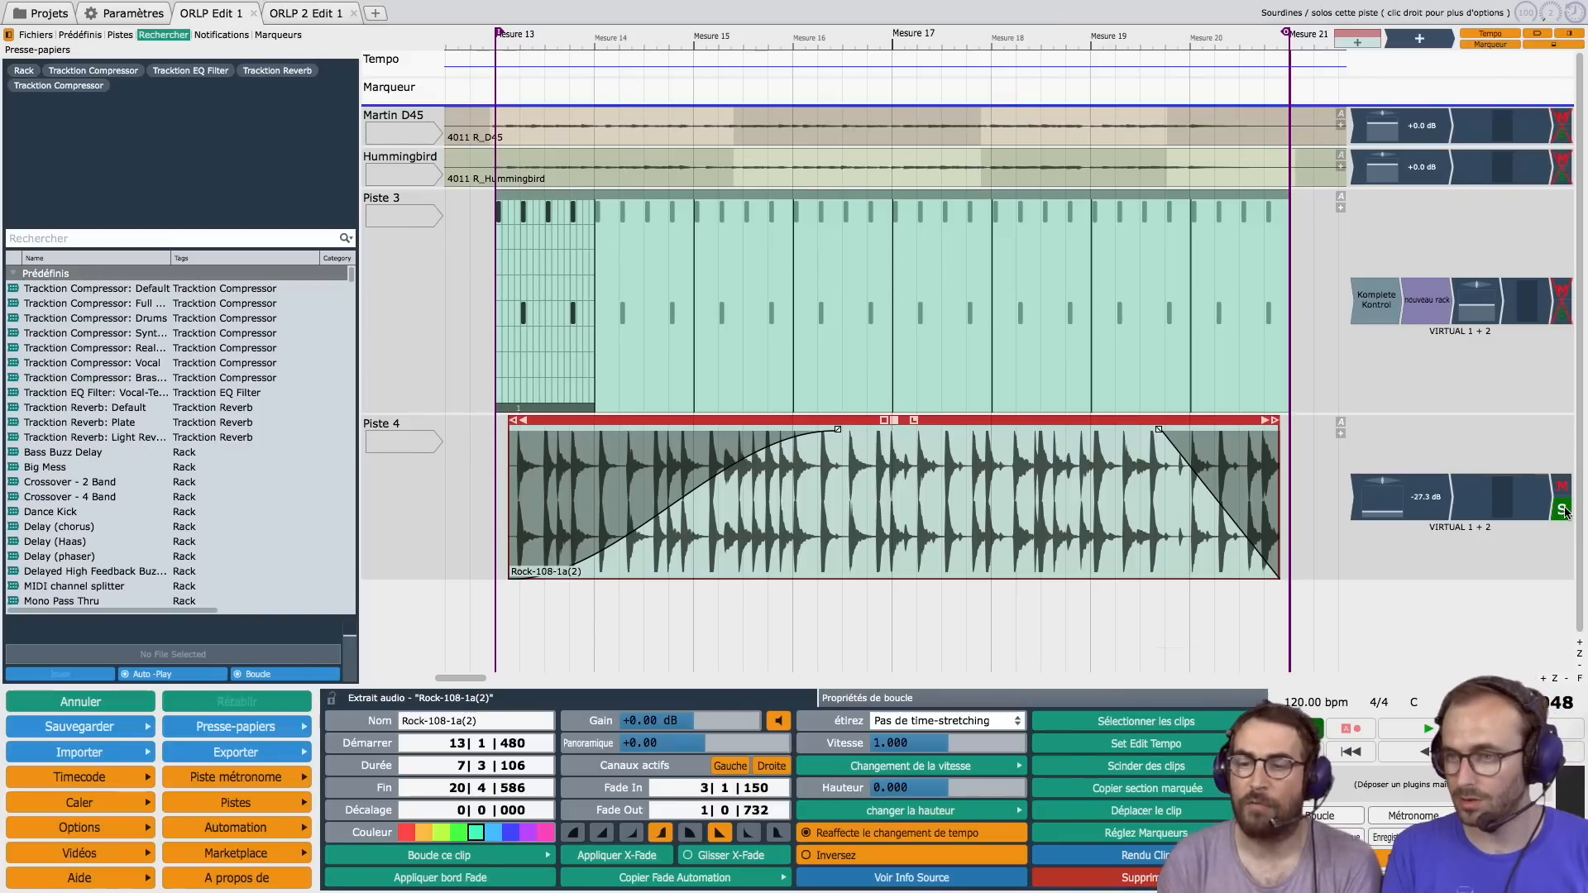
pyautogui.click(1557, 484)
pyautogui.click(1562, 289)
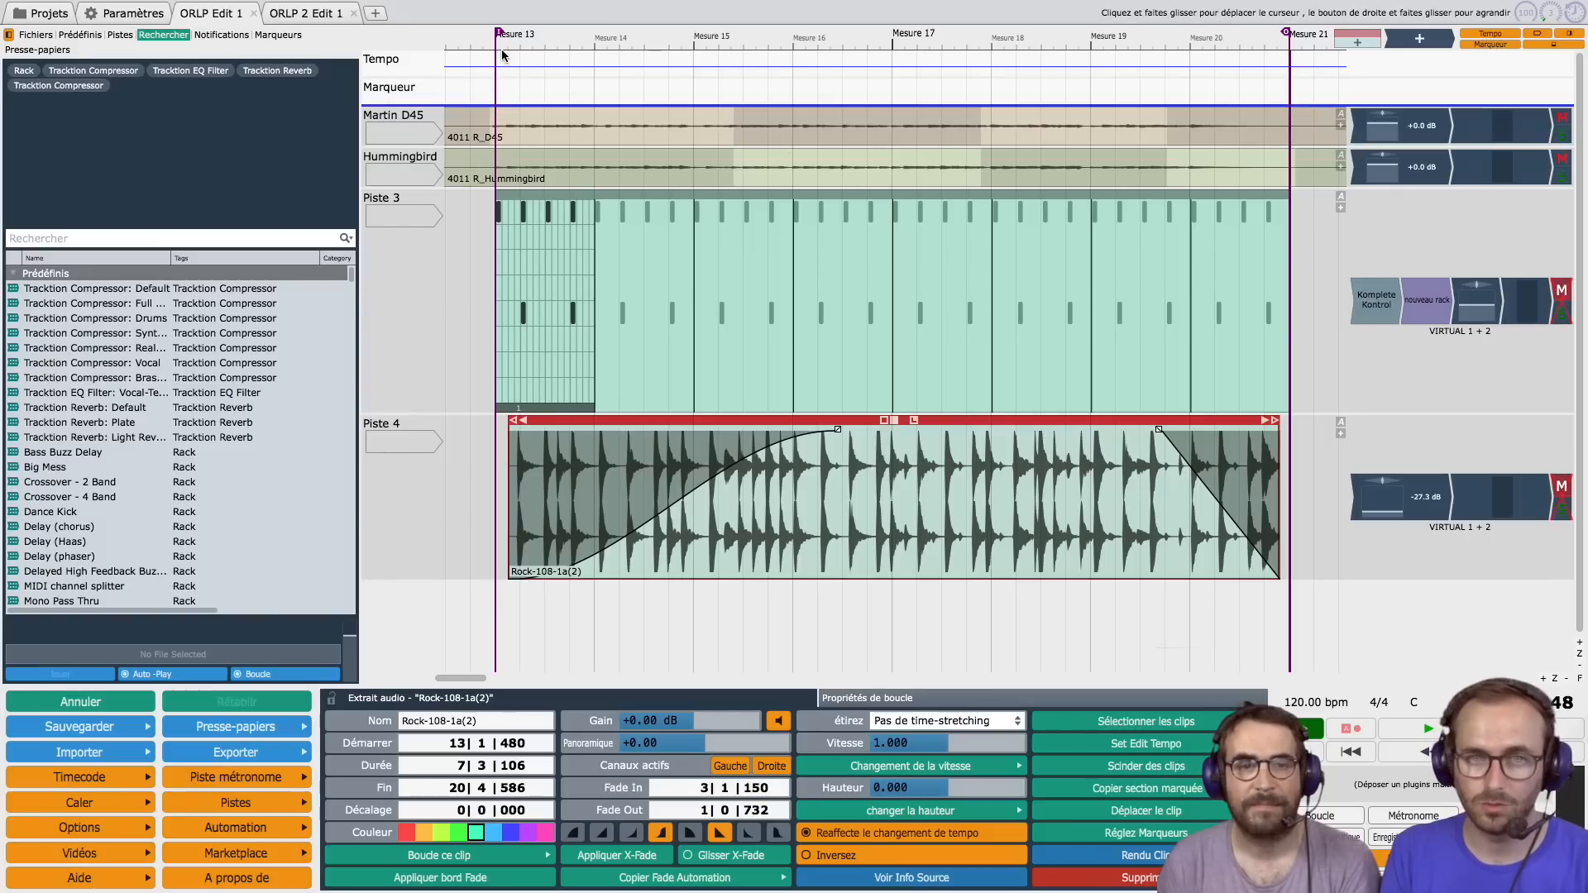
# Step: Play the Martin D45 and Hummingbird guitar tracks from the start of bar 13, then stop playback
pyautogui.click(493, 95)
pyautogui.press('space')
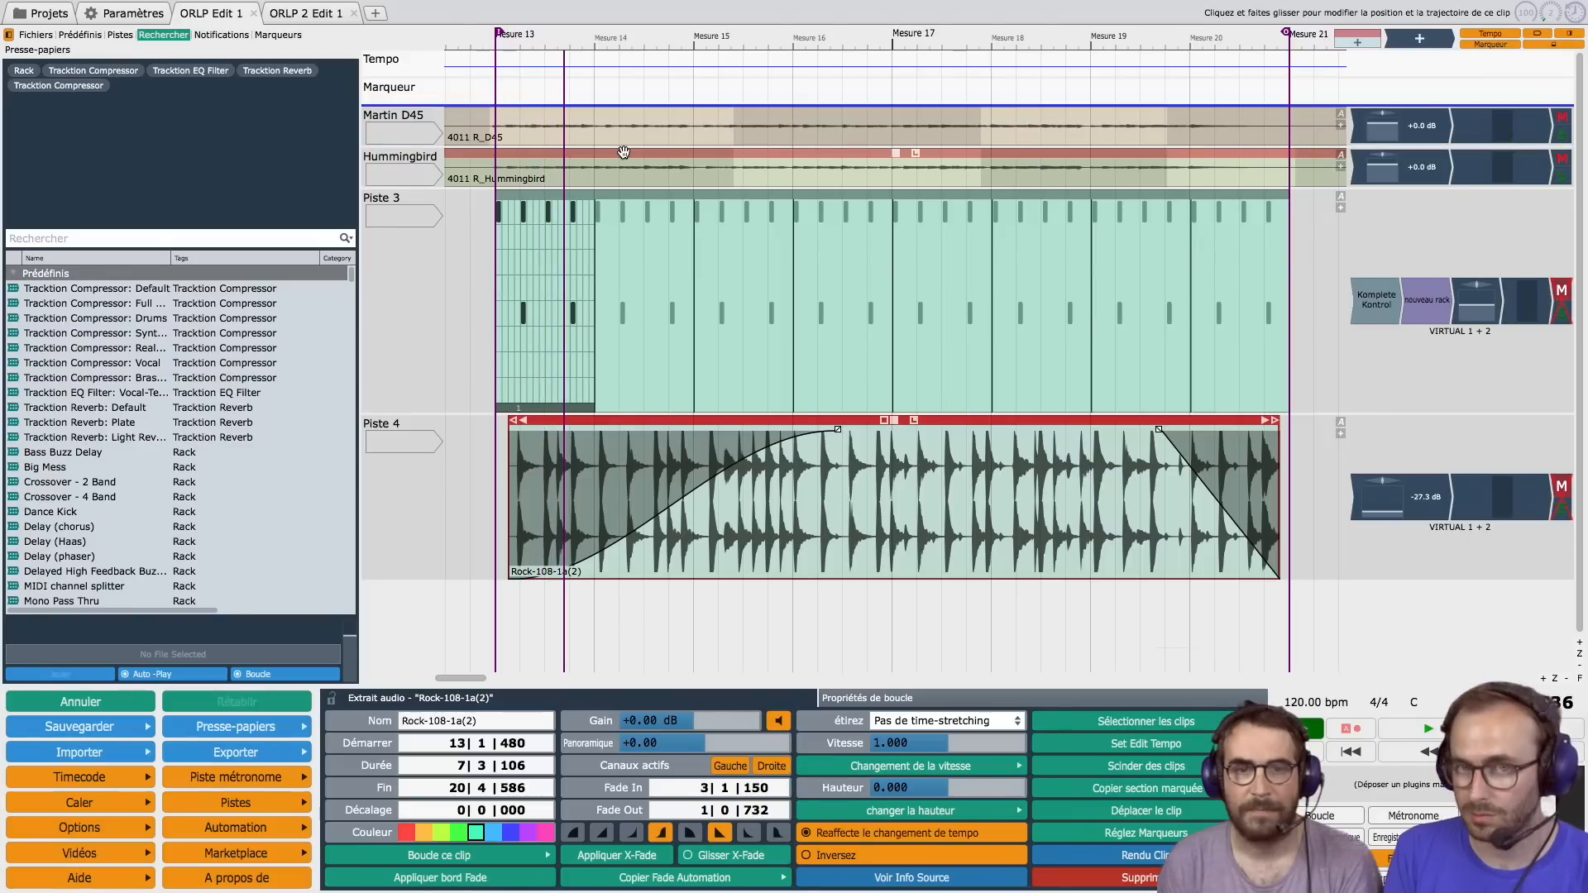
pyautogui.press('space')
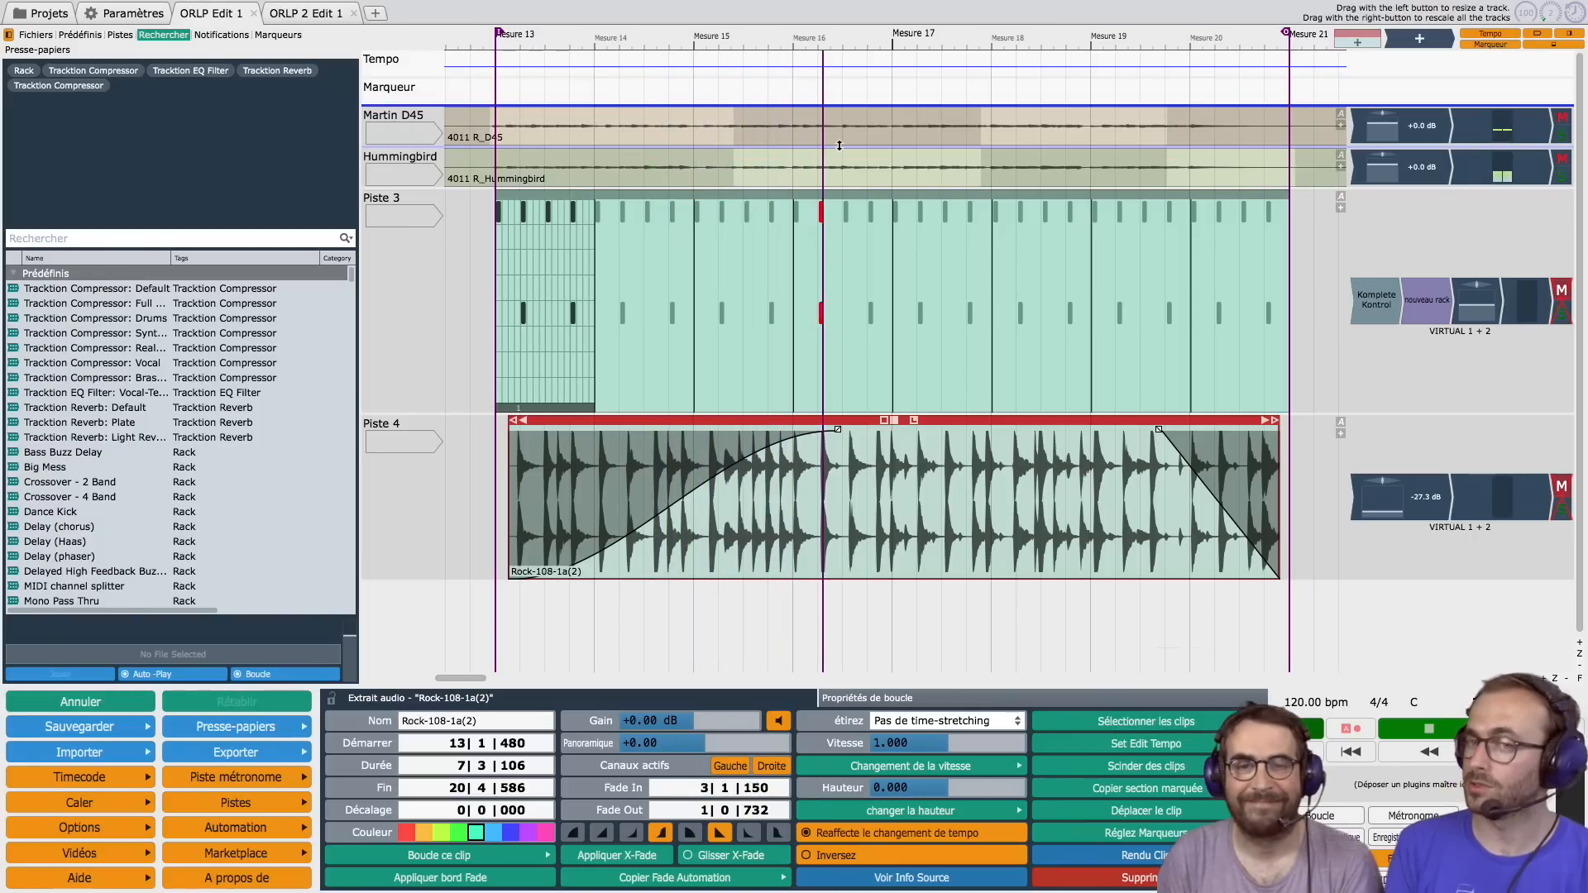
pyautogui.press('space')
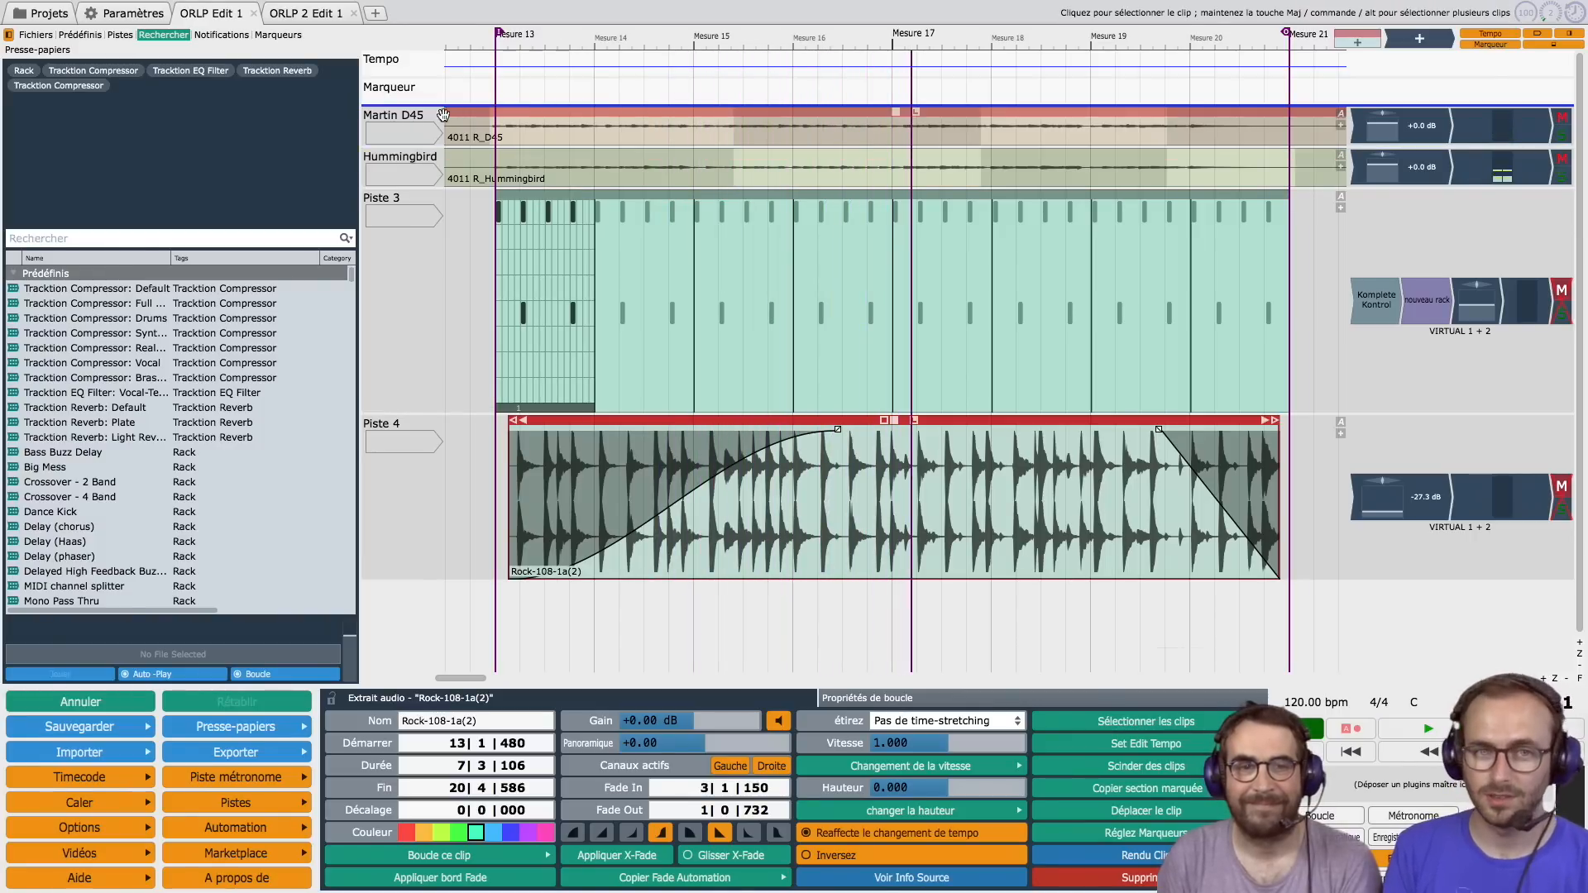
# Step: Set the Martin D45 track's comp editor to Edit track comps and select the Hummingbird track to examine its comp group
pyautogui.click(436, 114)
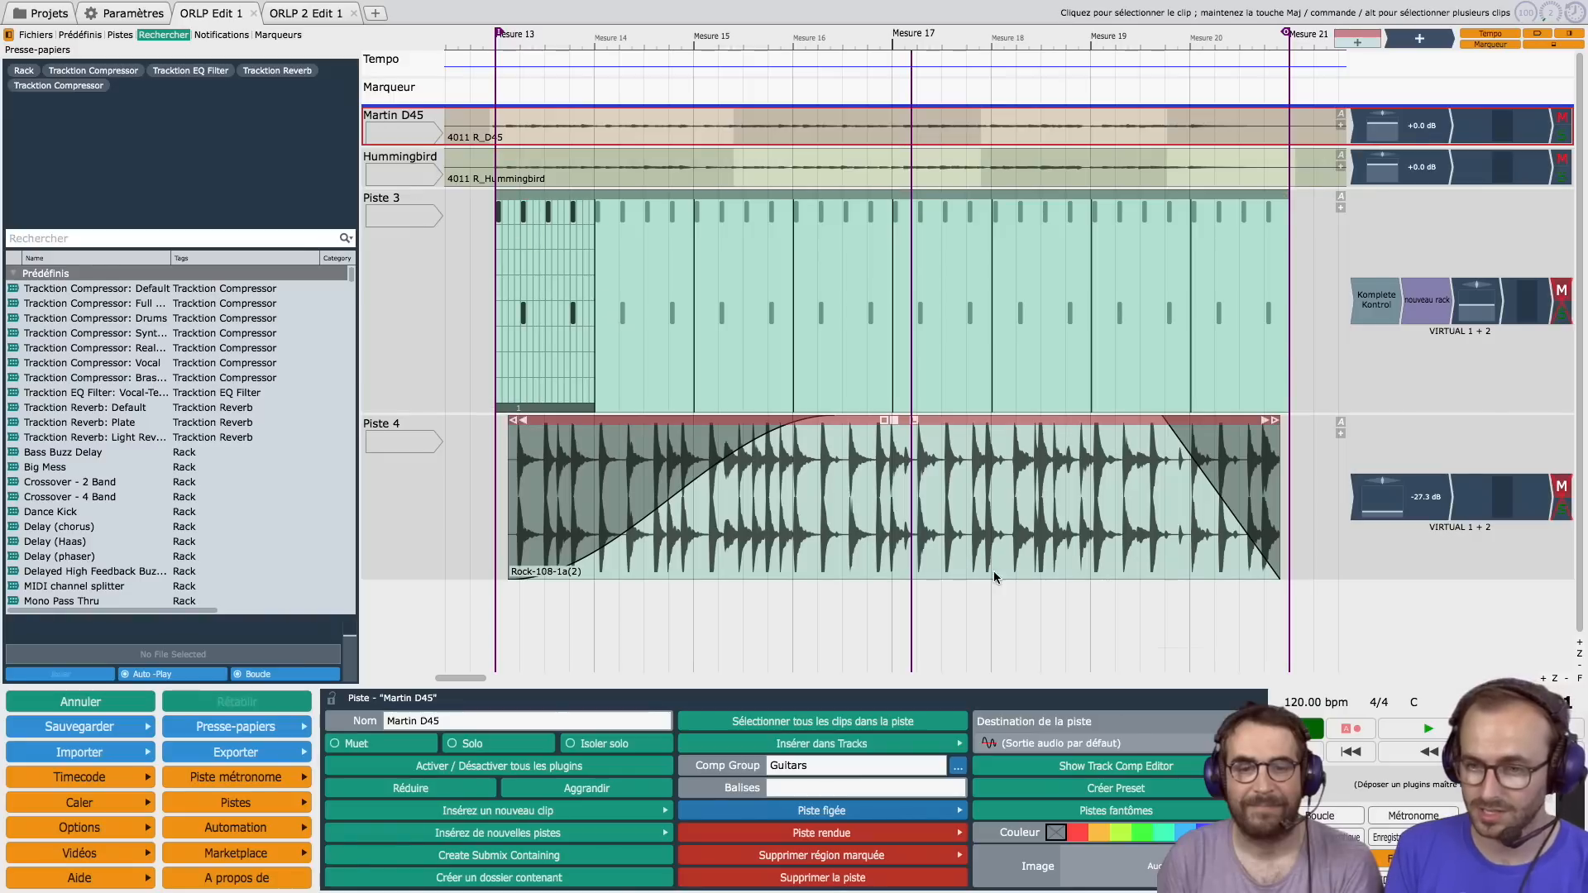
pyautogui.click(1076, 766)
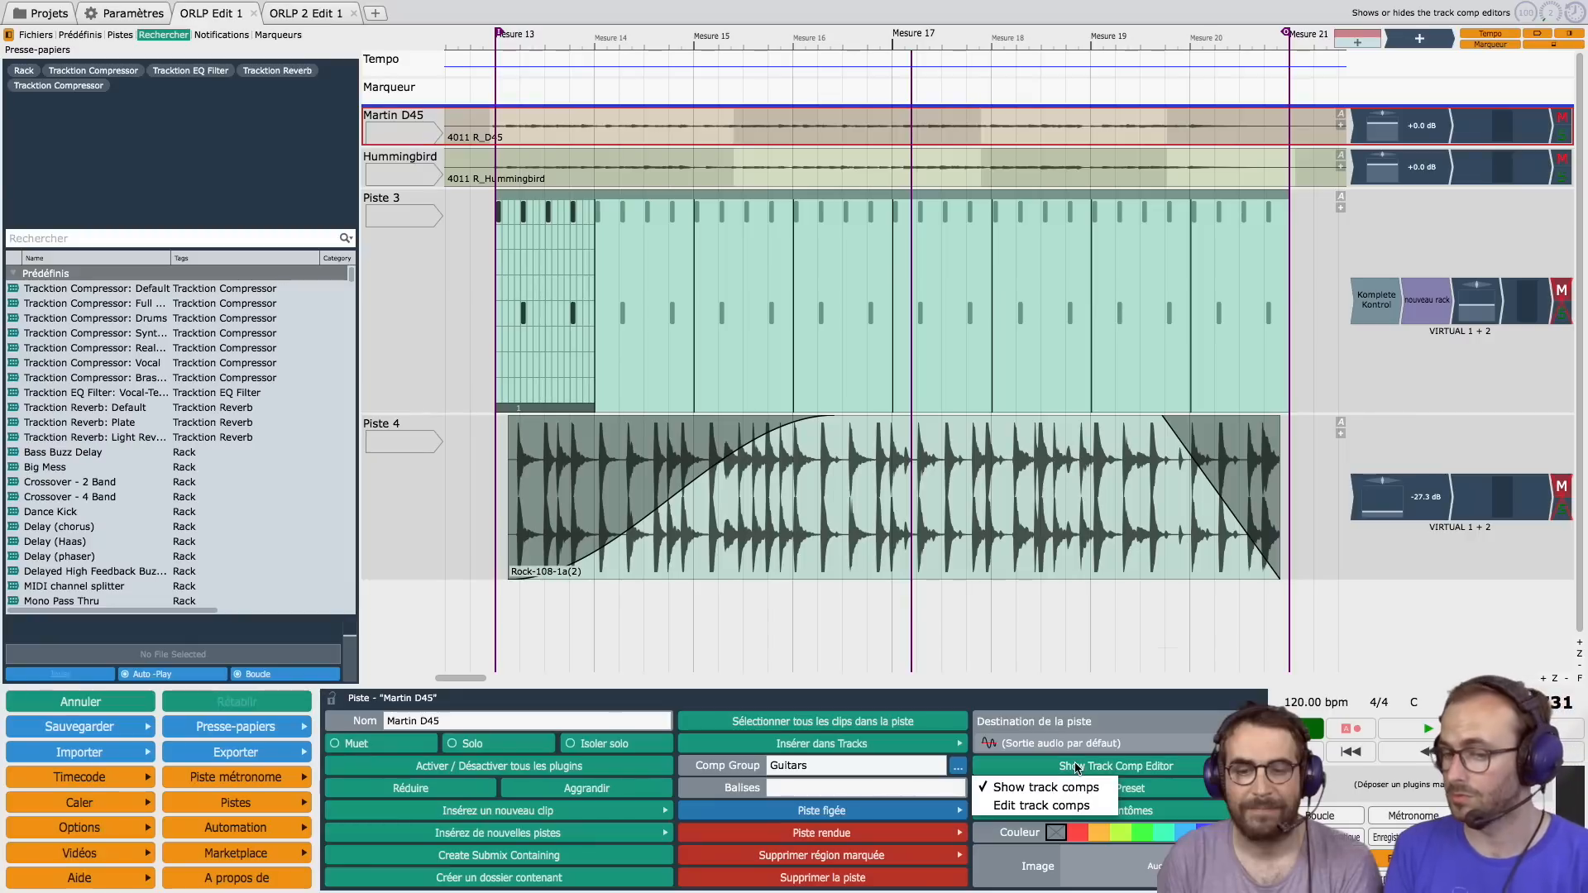
pyautogui.click(1044, 805)
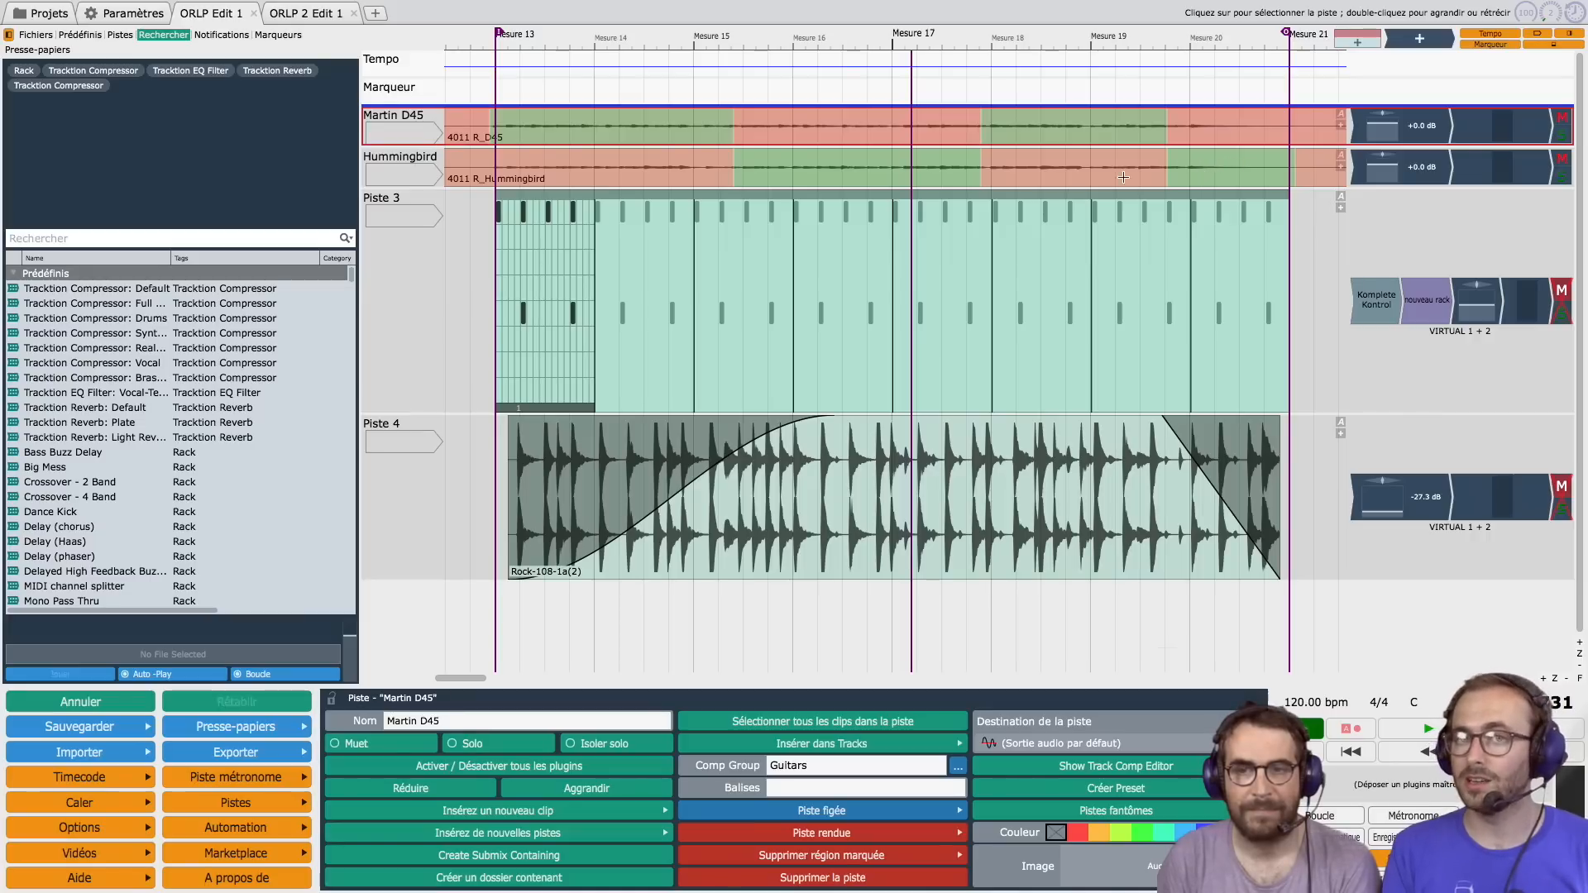
pyautogui.moveTo(886, 259)
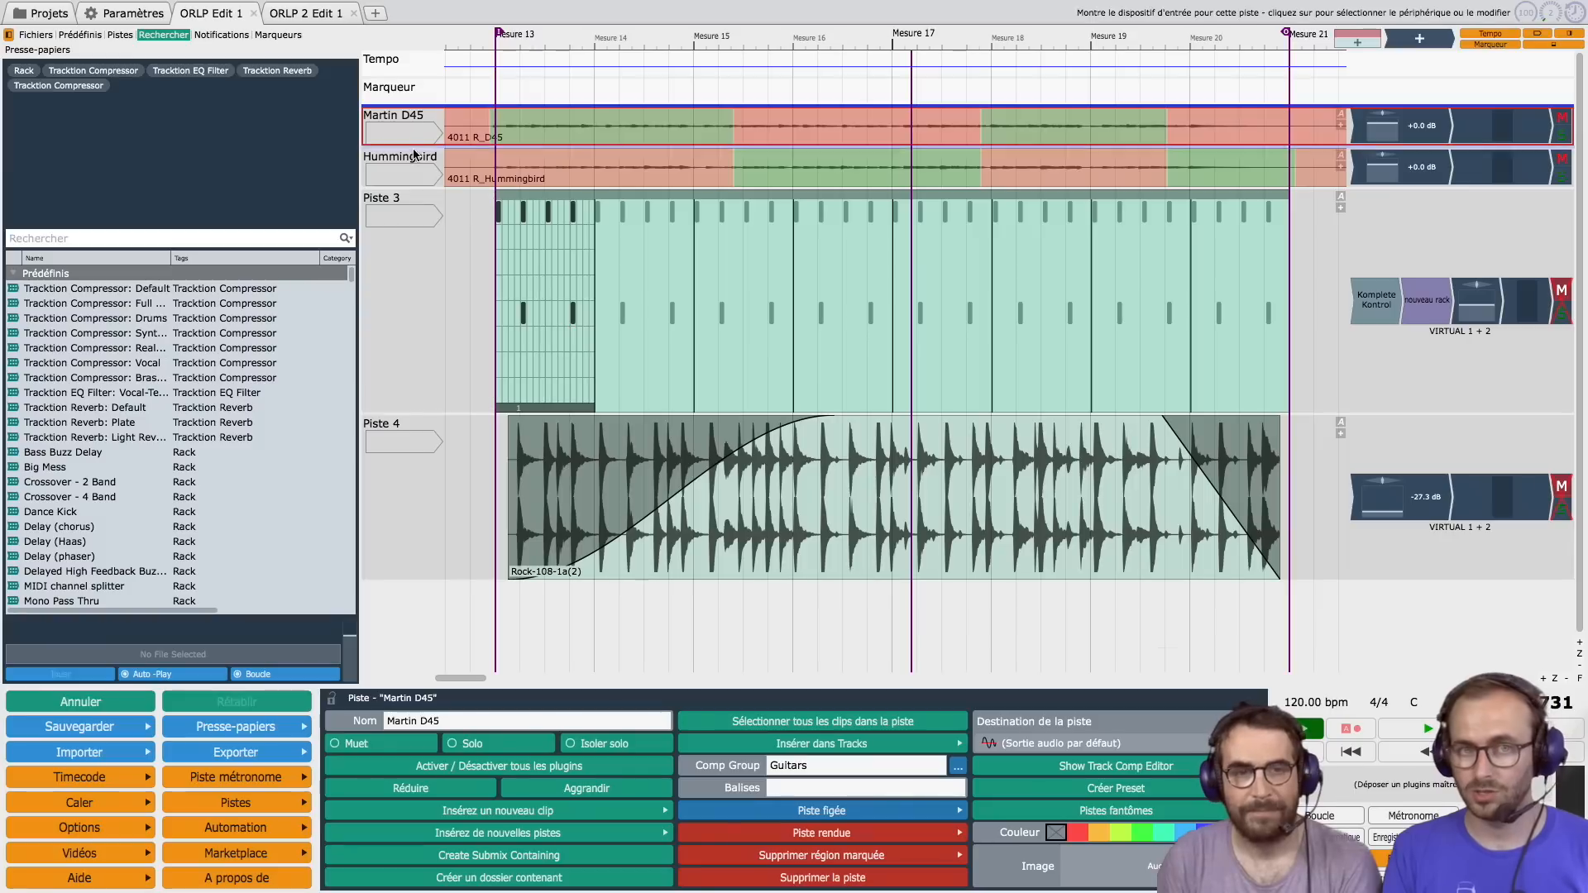
pyautogui.click(437, 157)
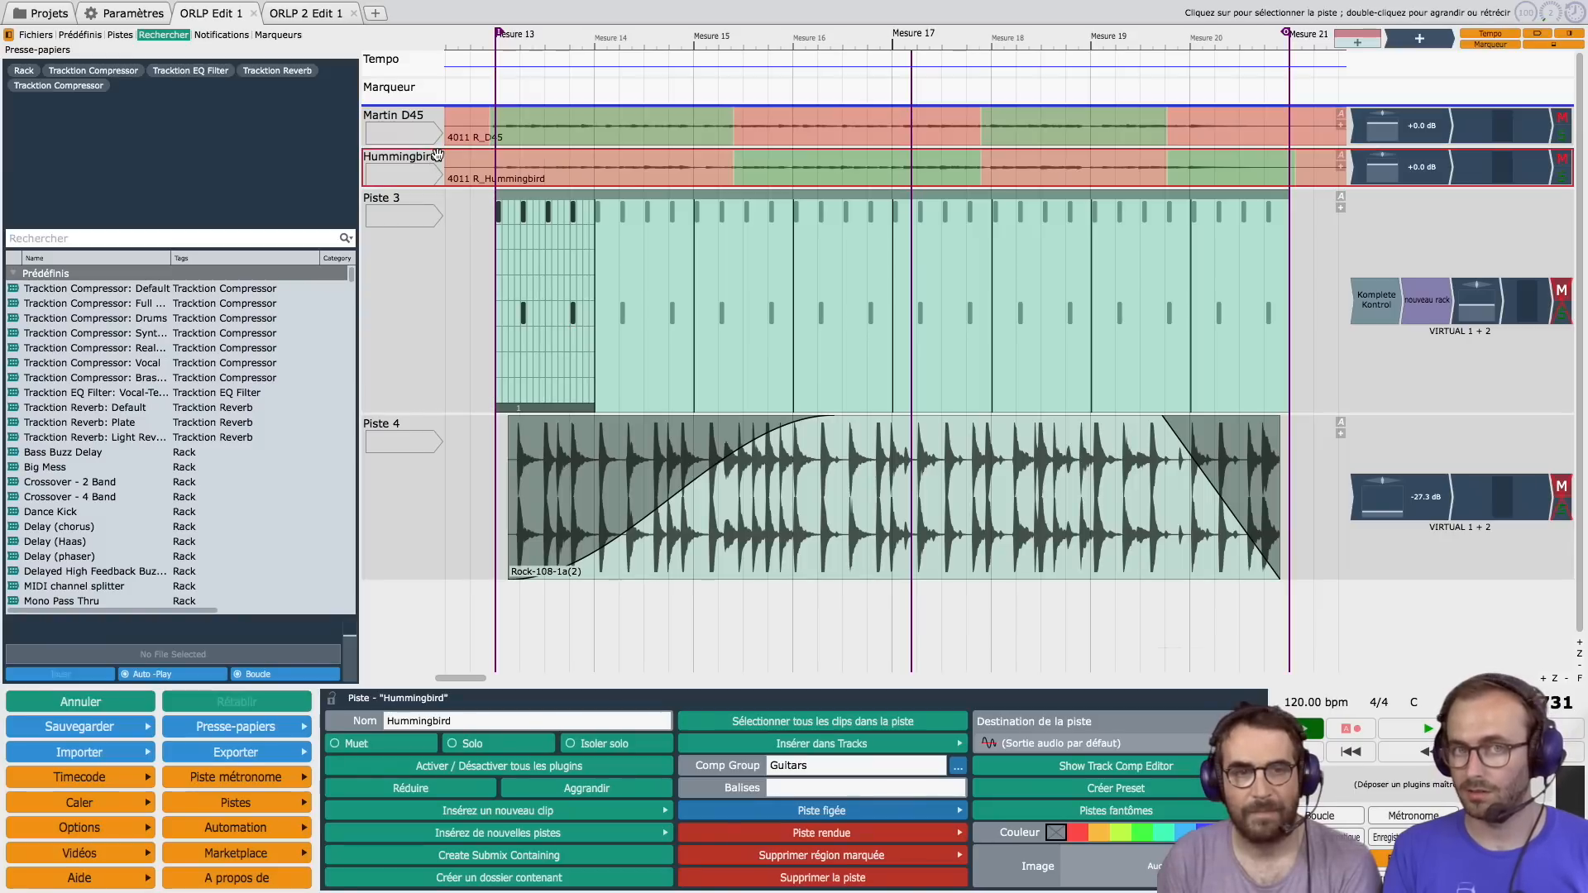
# Step: Give the Martin D45 track the tags Pouet and acoustique
pyautogui.click(431, 116)
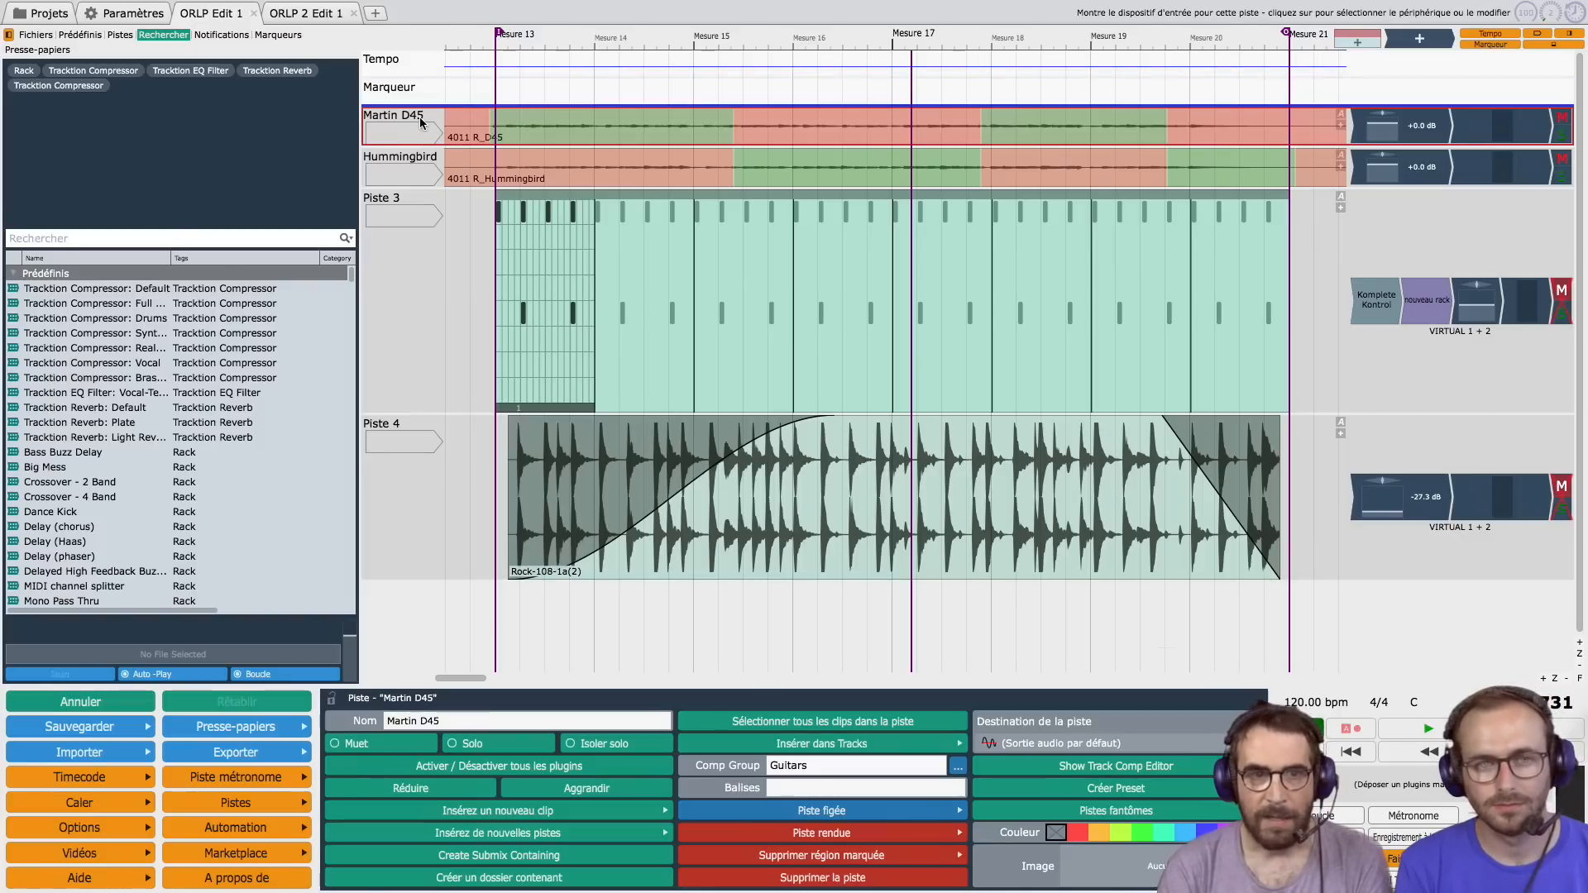
pyautogui.click(810, 782)
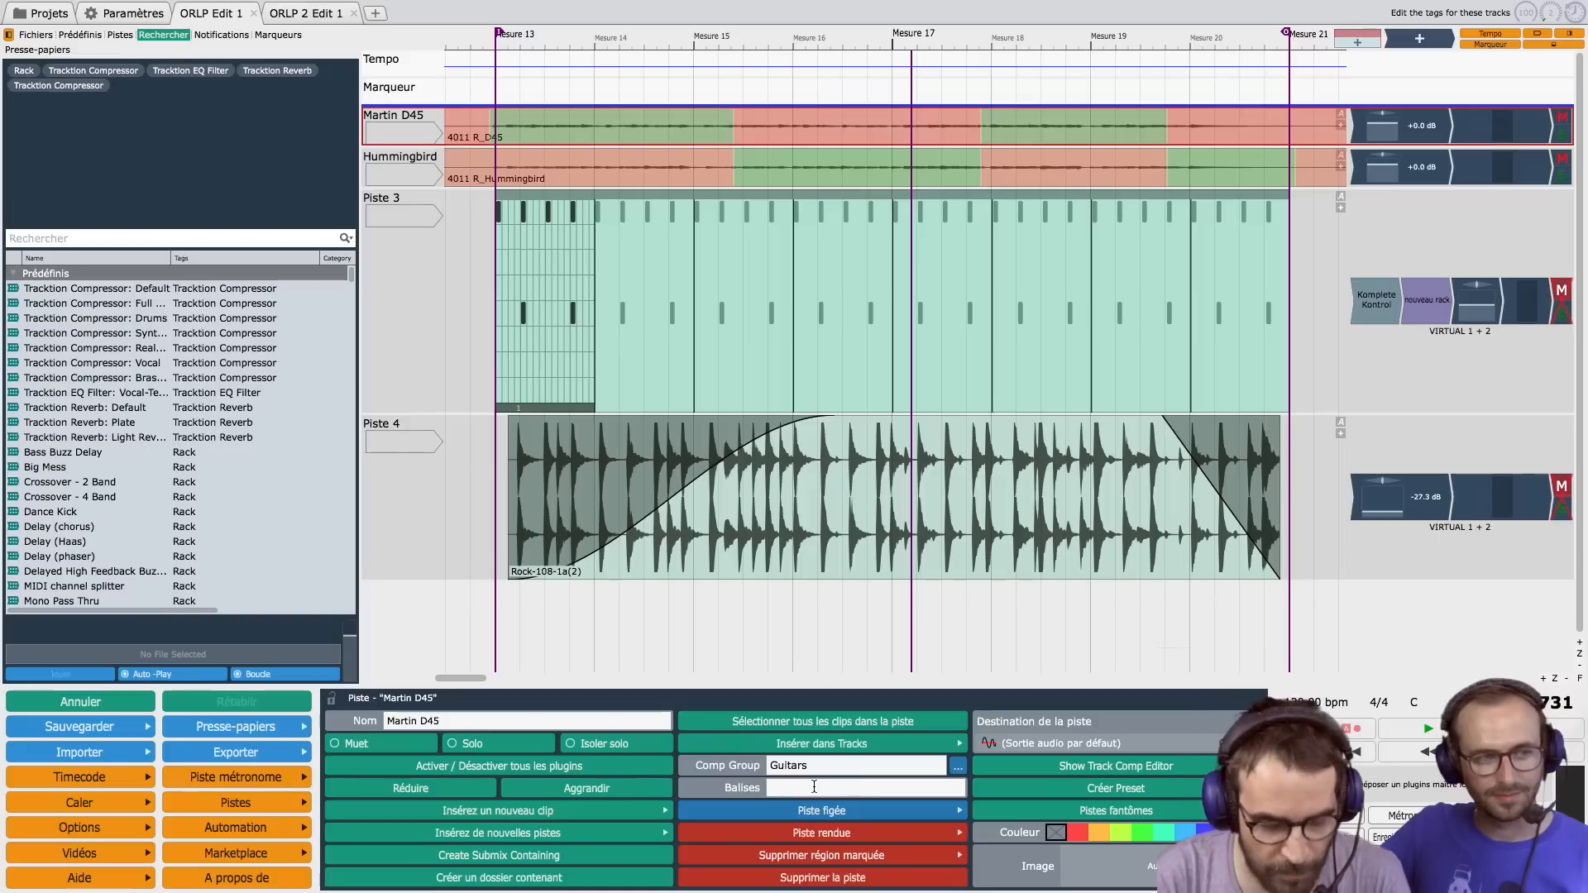
pyautogui.write('Pouet')
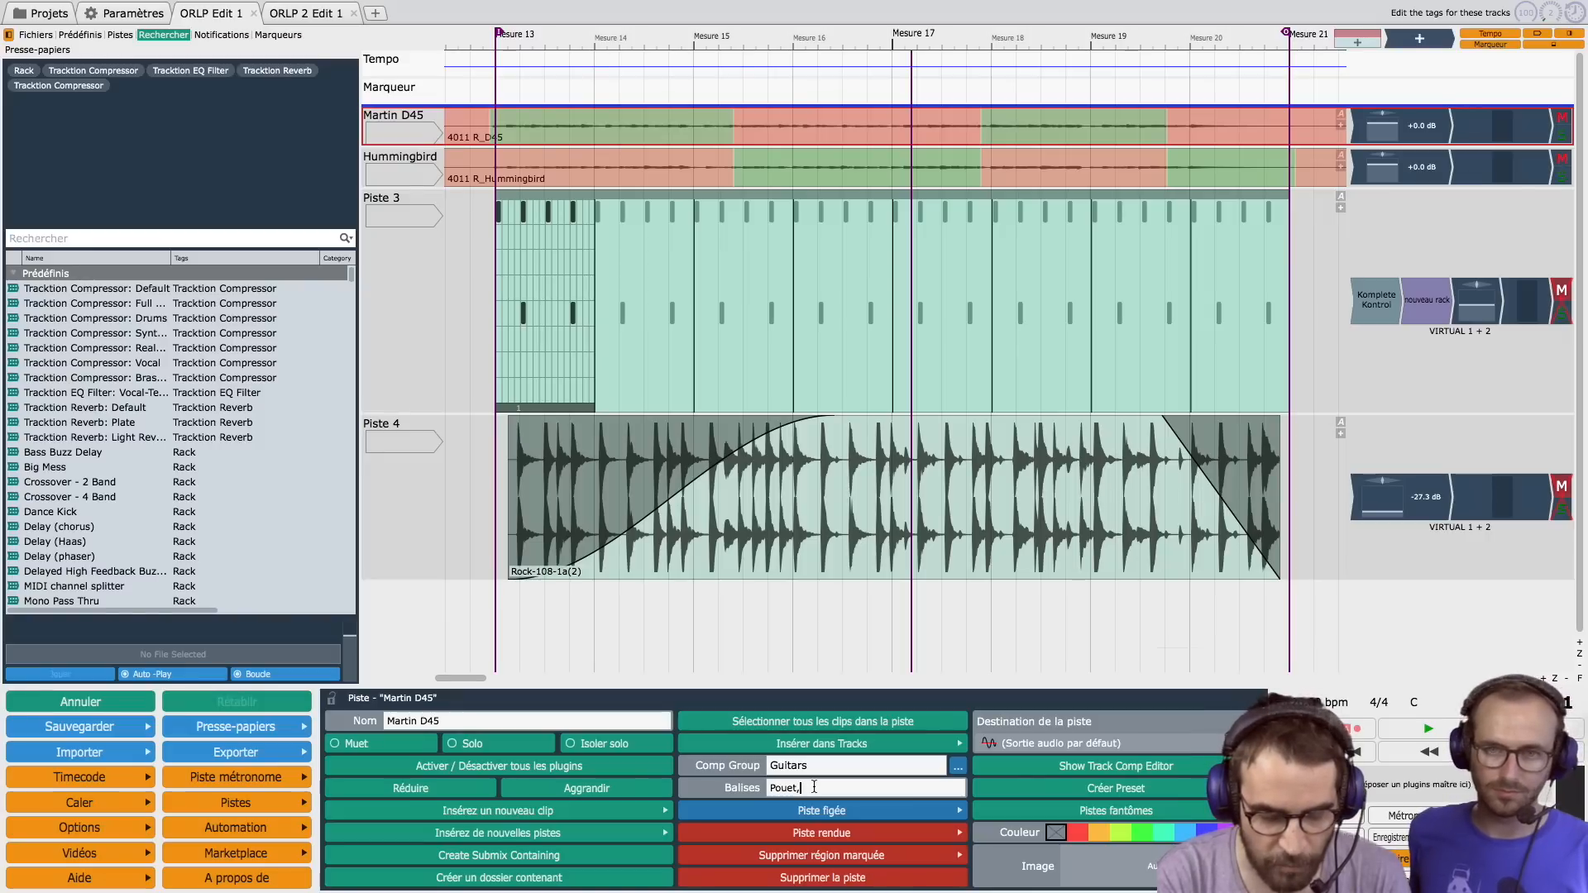
pyautogui.write(',acoust')
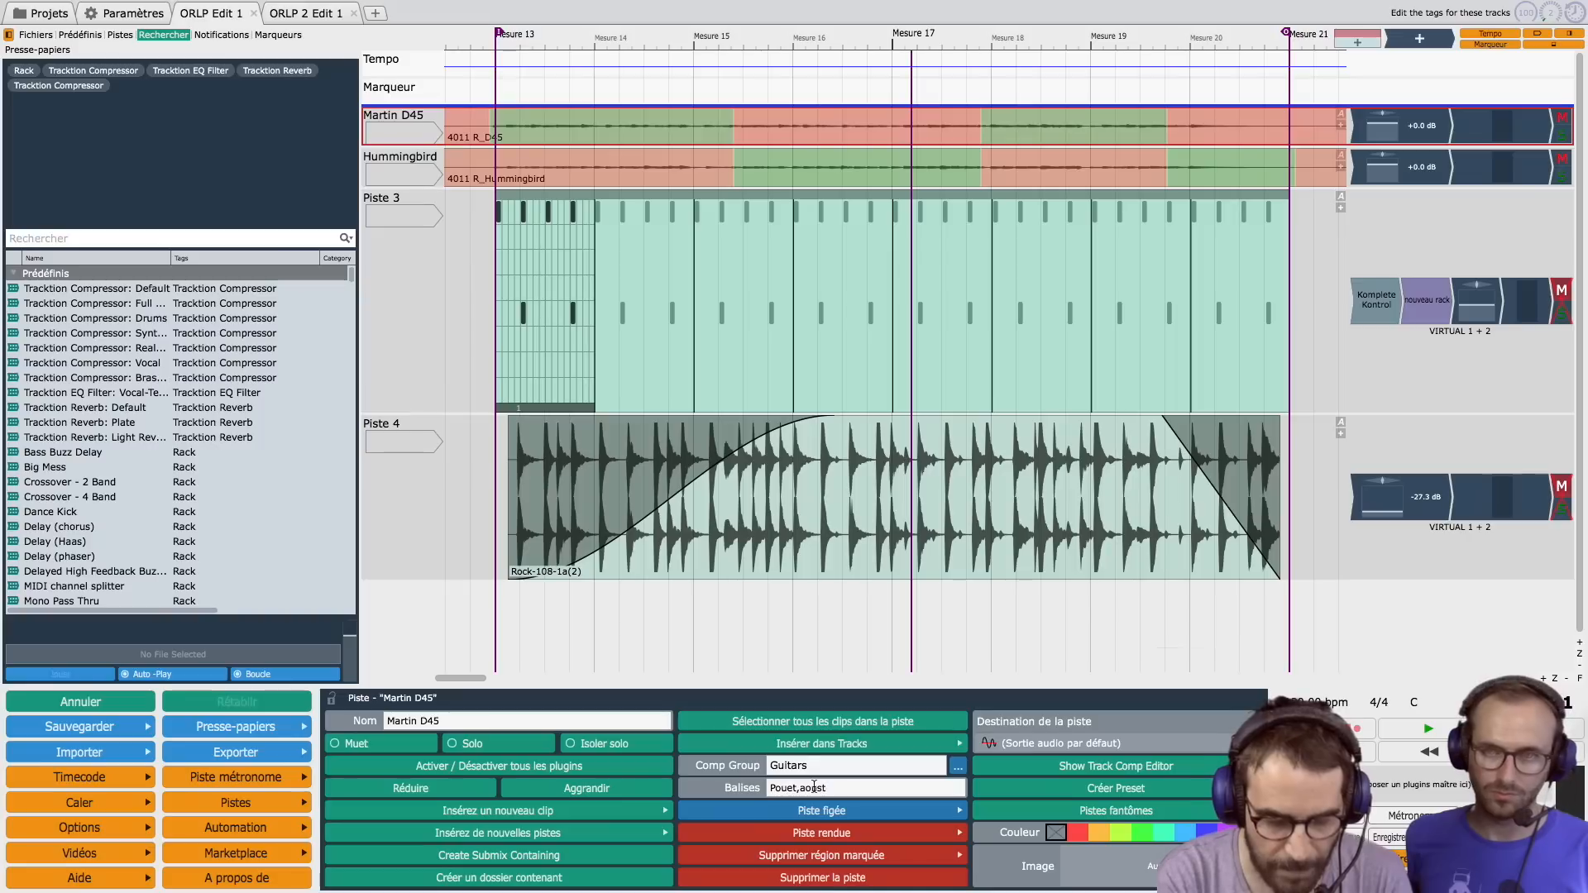
pyautogui.write('ique')
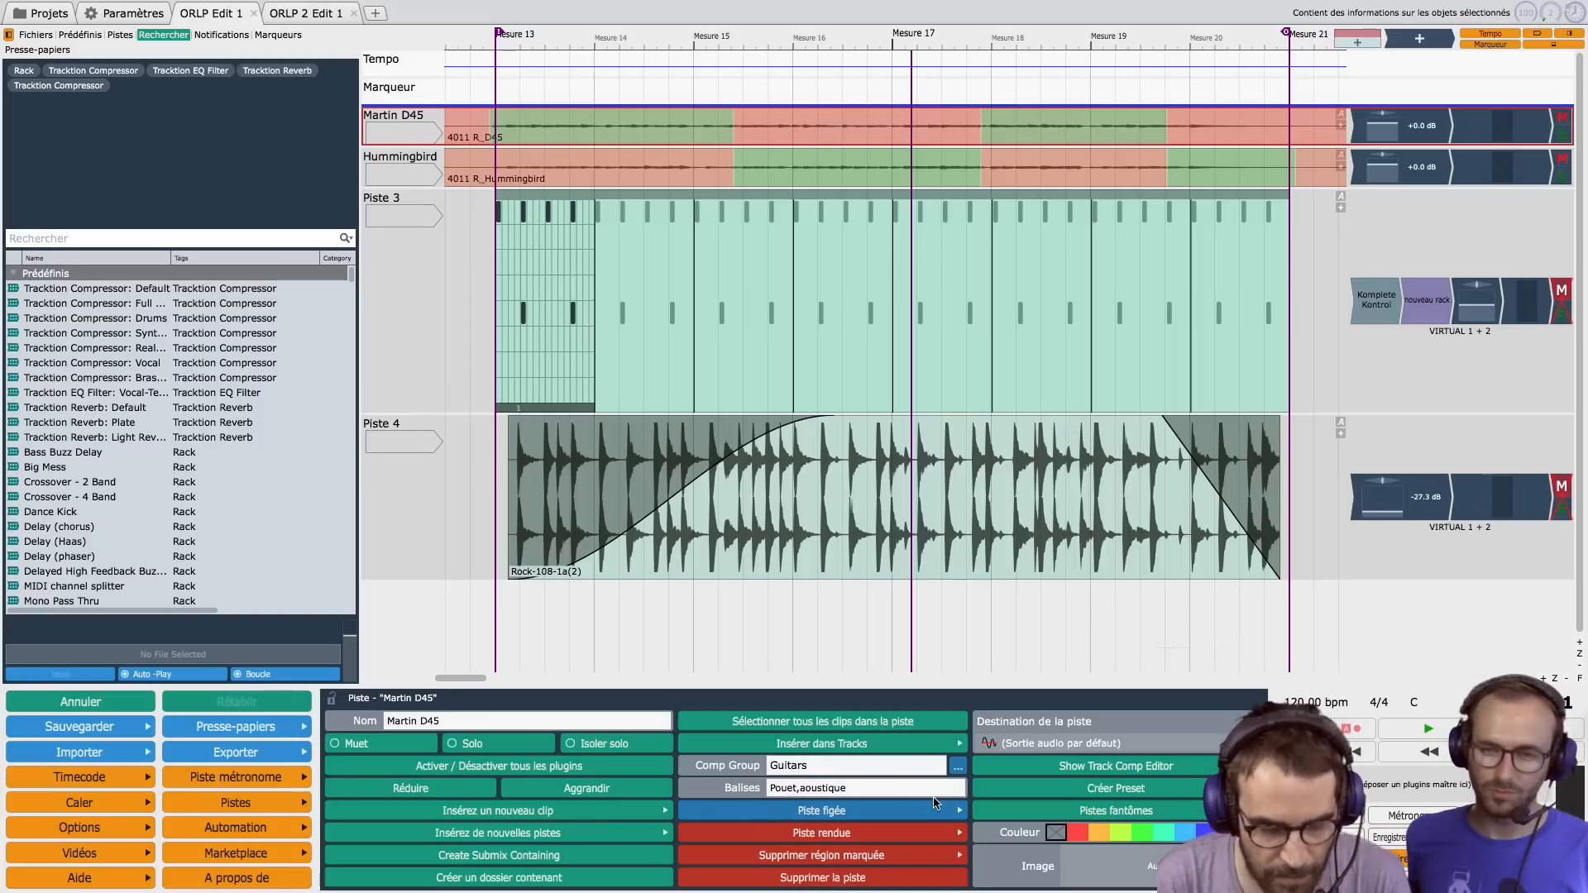
pyautogui.press('Return')
# Step: Give the Hummingbird track the tag Pouet
pyautogui.click(432, 157)
pyautogui.click(893, 785)
pyautogui.write('Pouet')
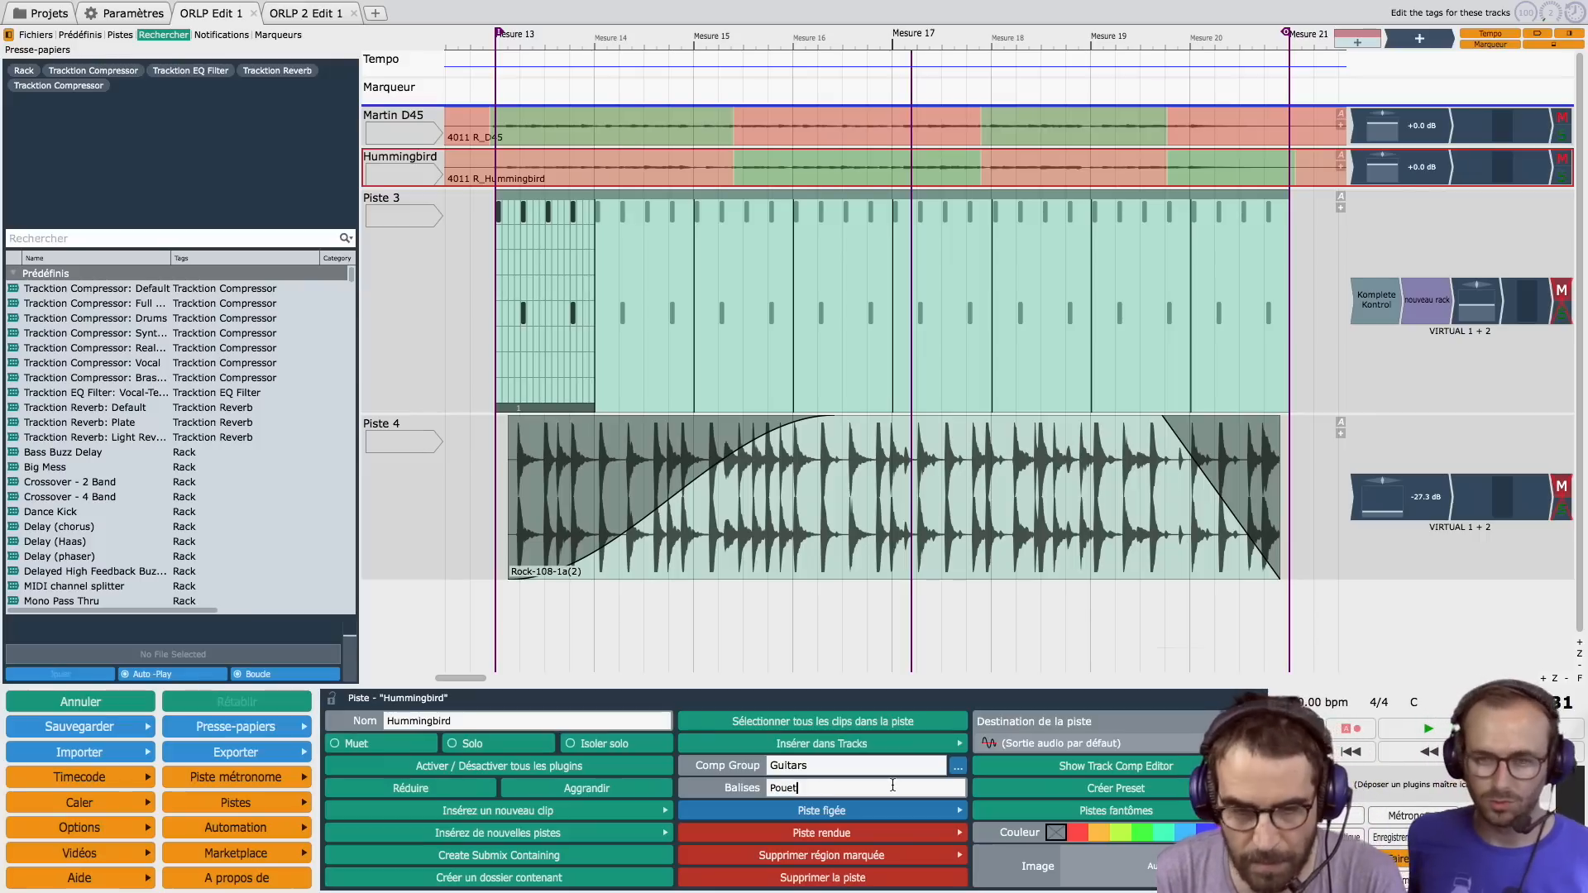
pyautogui.press('Return')
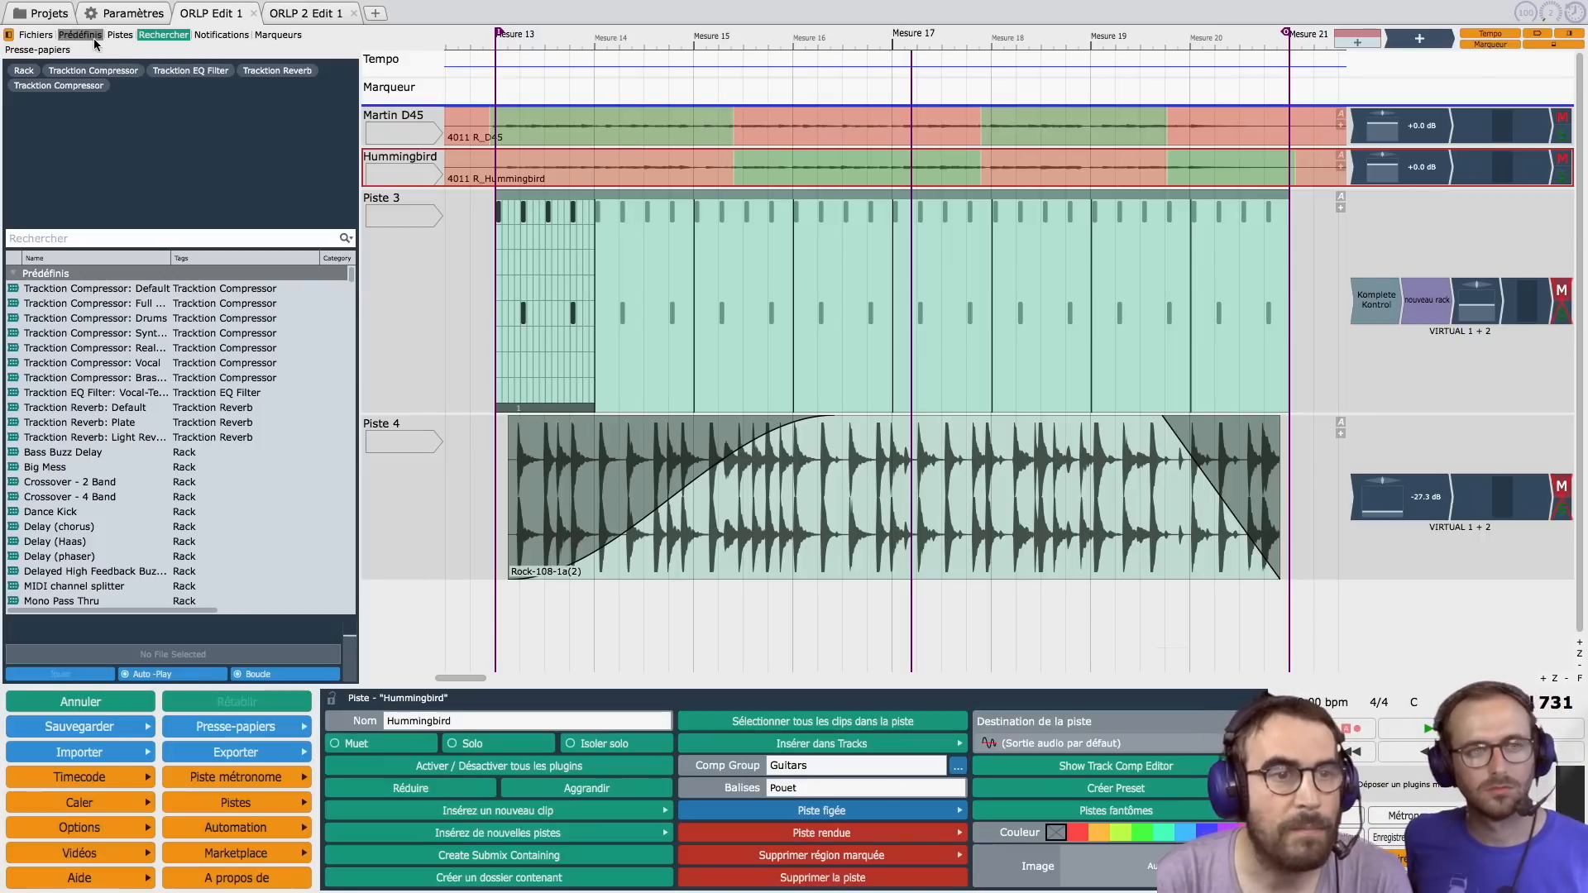
# Step: Show the browser's track tags and toggle the Pouet and acoustique filters to test filtering tracks by tag
pyautogui.click(120, 35)
pyautogui.click(24, 71)
pyautogui.click(69, 71)
pyautogui.click(35, 71)
pyautogui.click(76, 71)
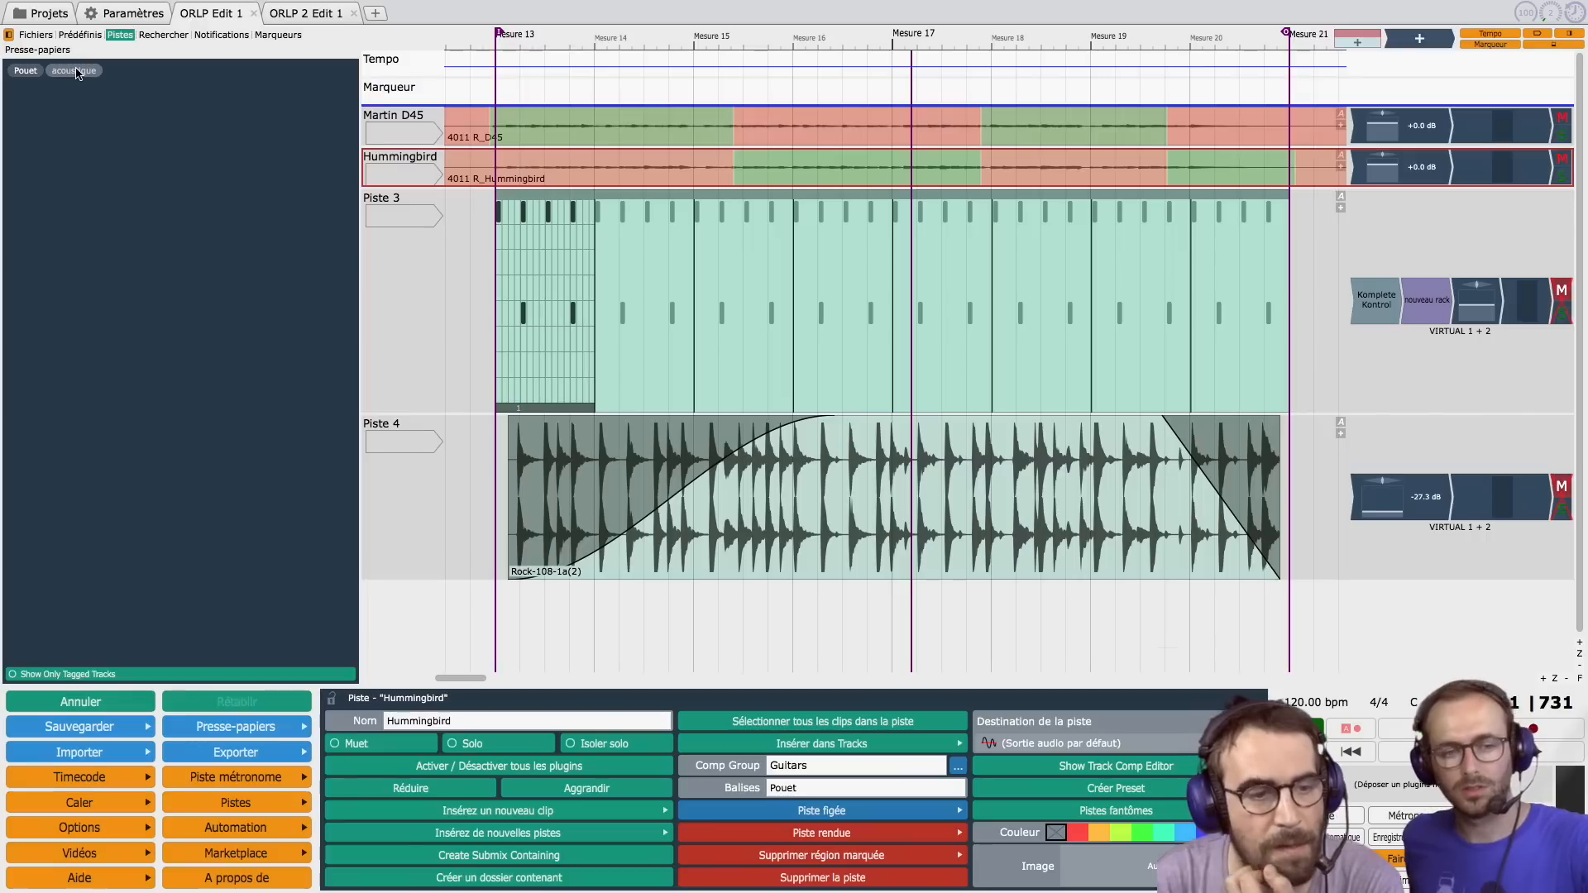
# Step: Enable showing only tagged tracks and toggle the acoustique and Pouet tag filters on and off
pyautogui.click(18, 676)
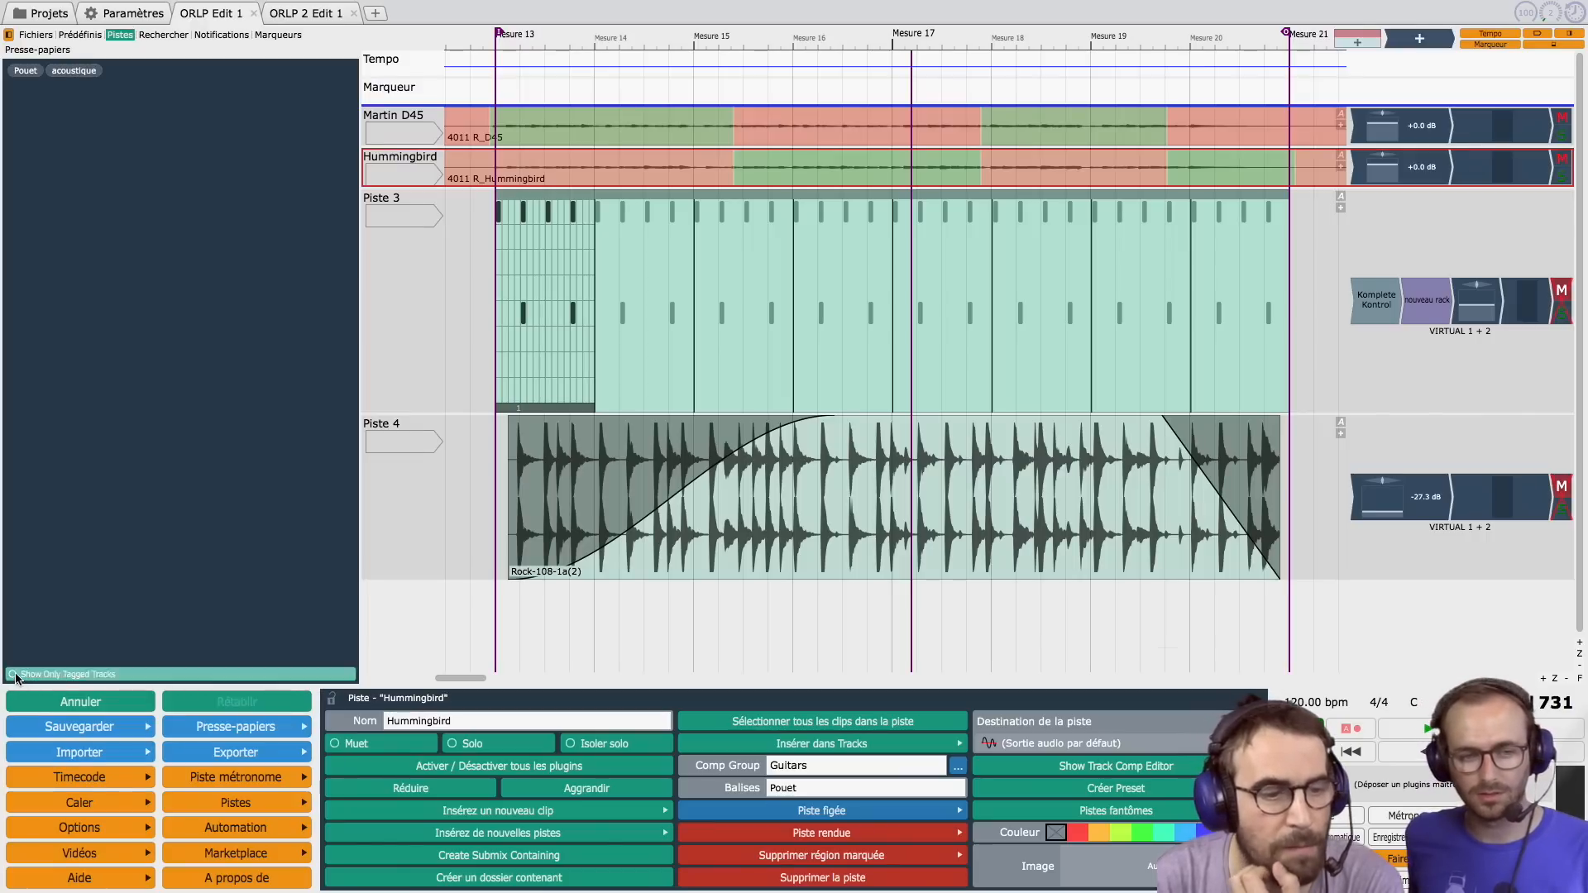
pyautogui.click(98, 72)
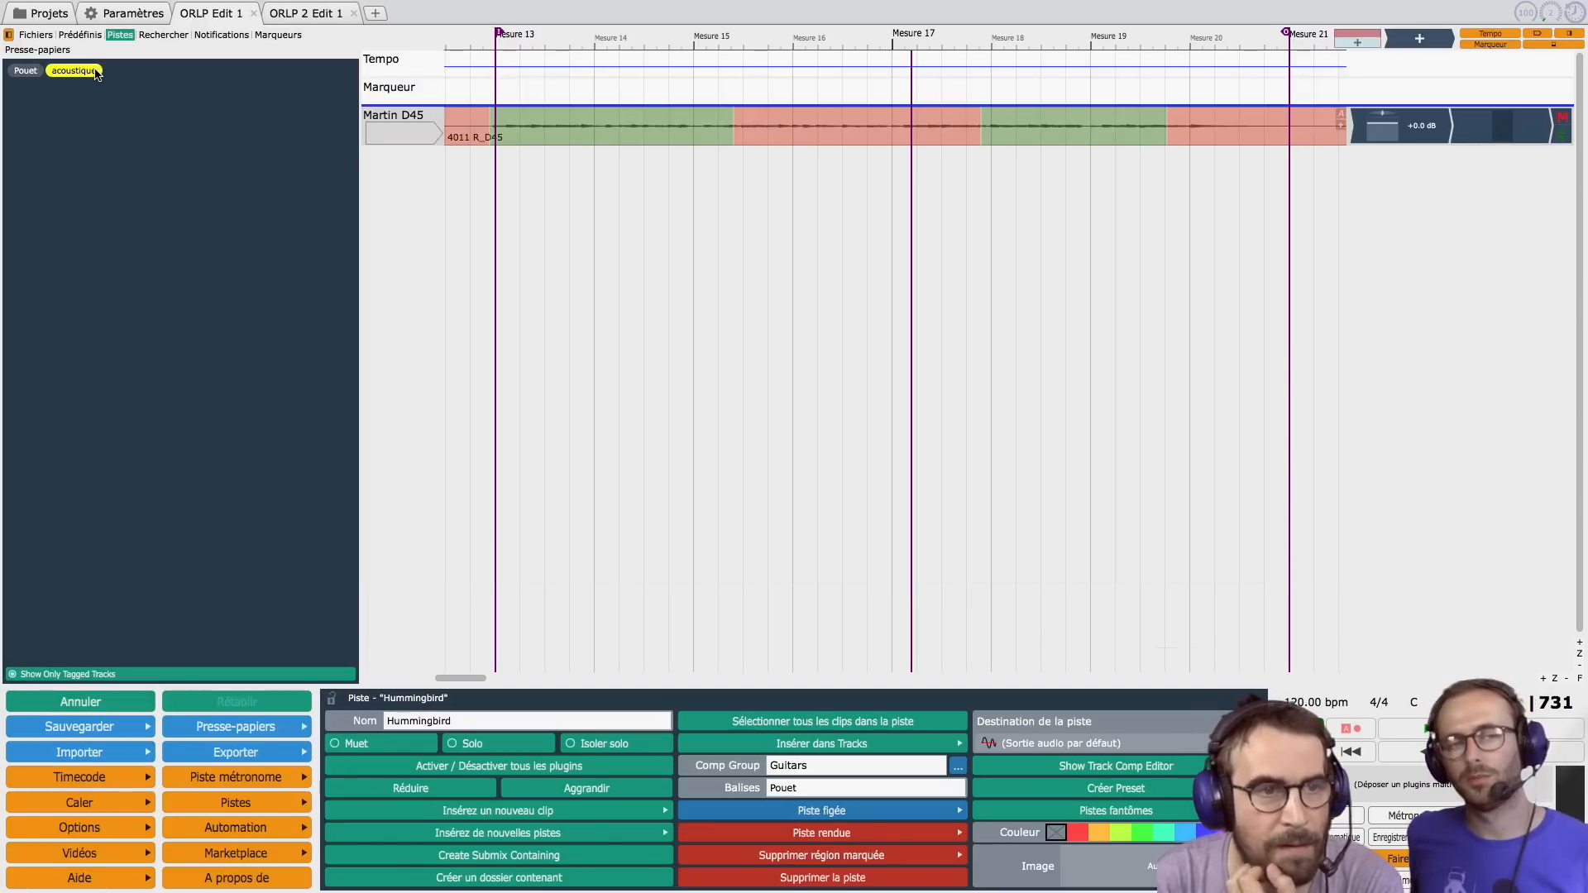
pyautogui.click(25, 71)
pyautogui.click(72, 73)
pyautogui.click(39, 72)
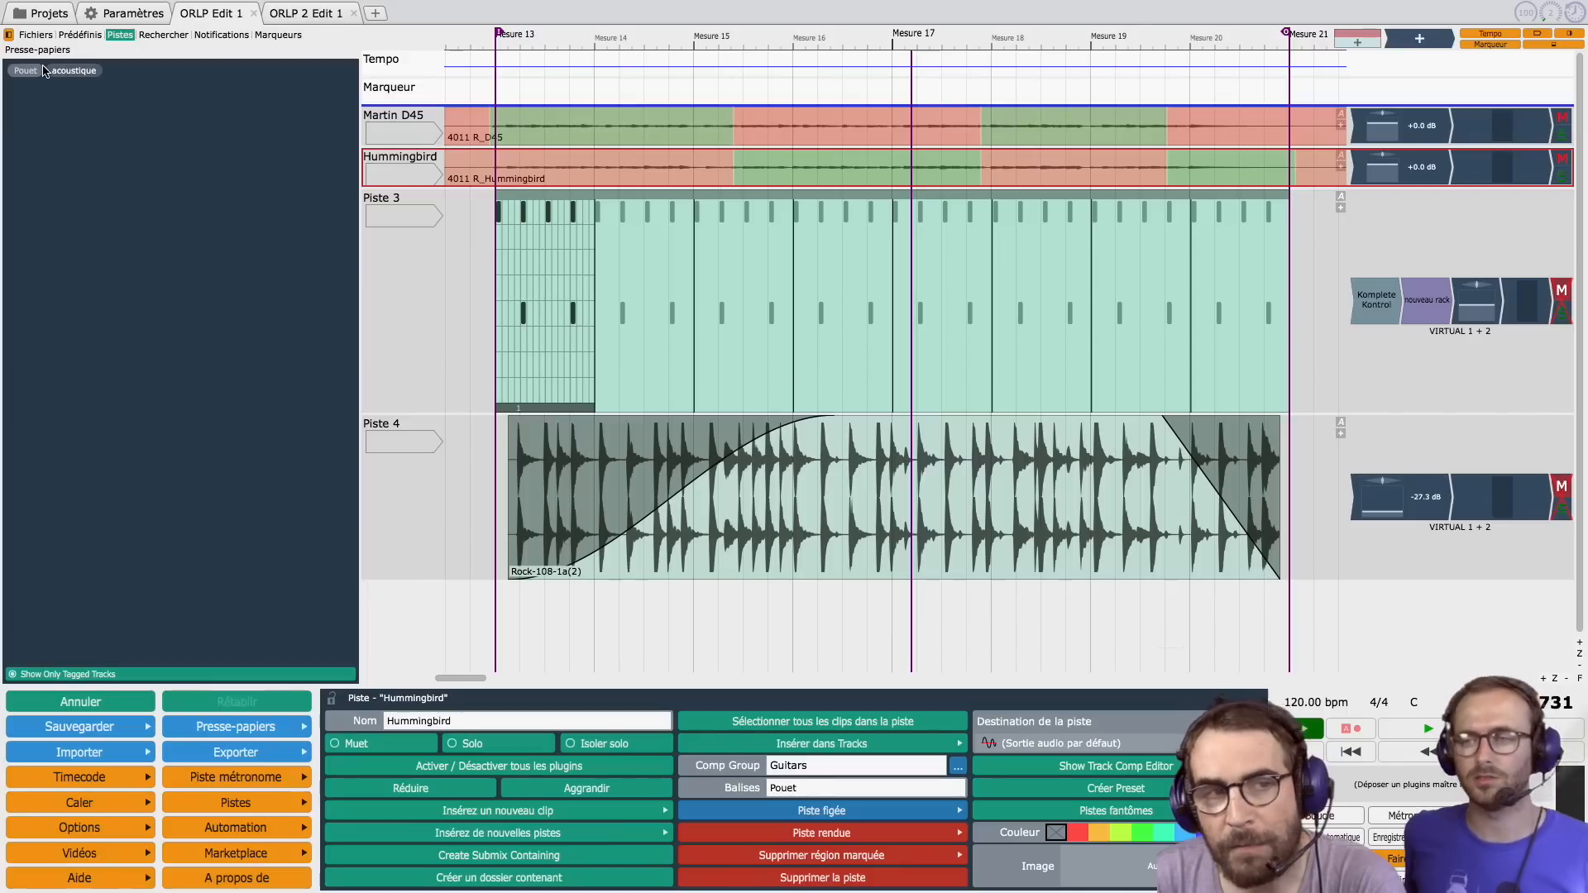
# Step: Open the browser's search section, search for "kick" and "syn", and clear the search text
pyautogui.click(163, 34)
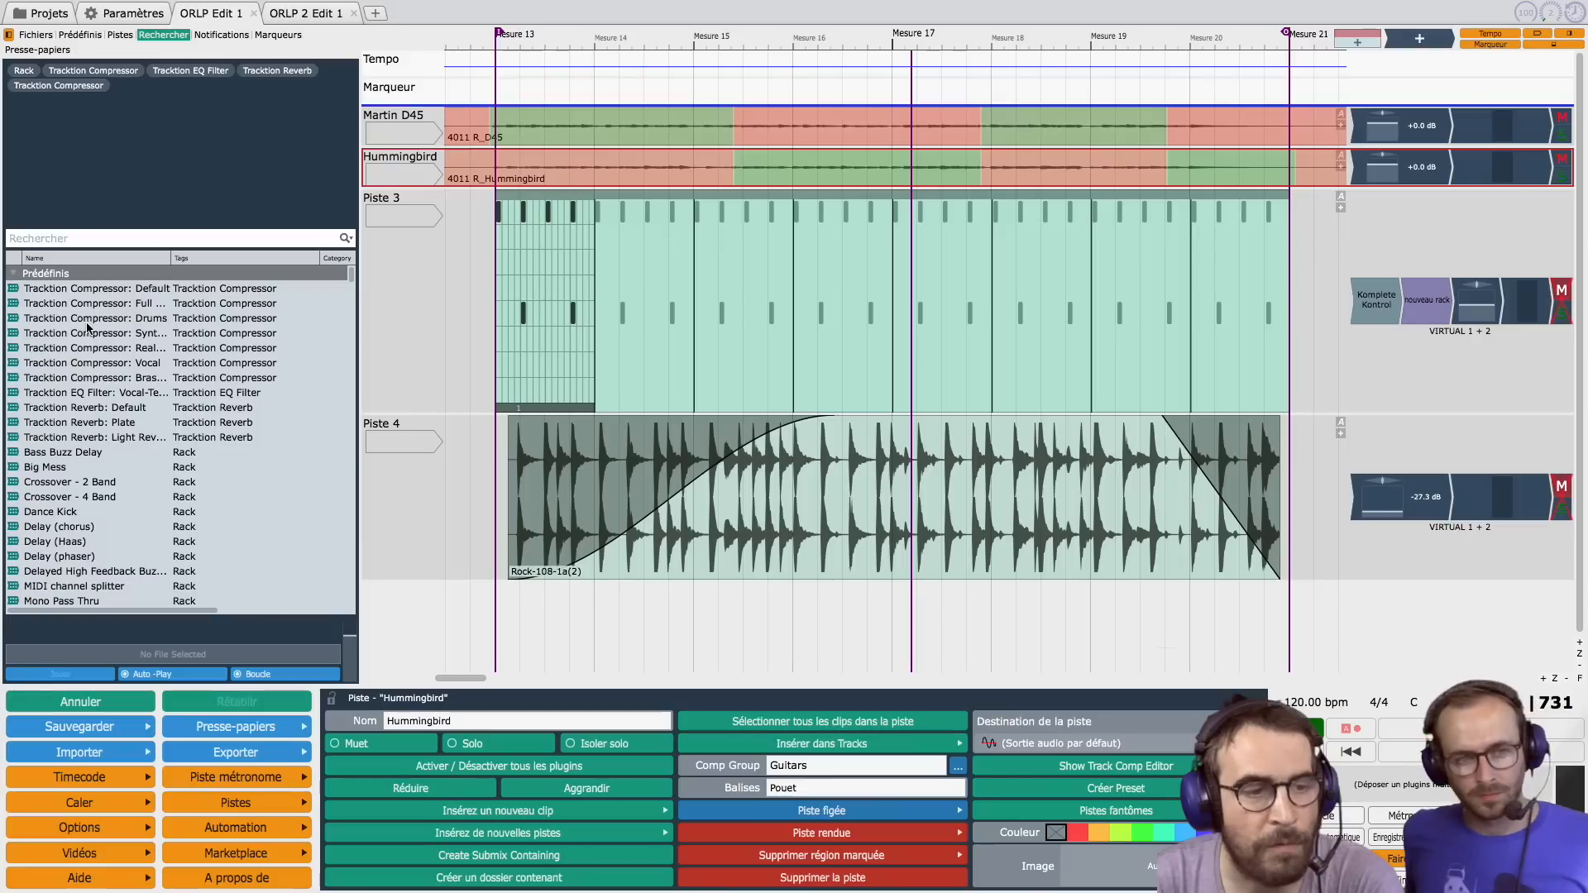
pyautogui.click(66, 240)
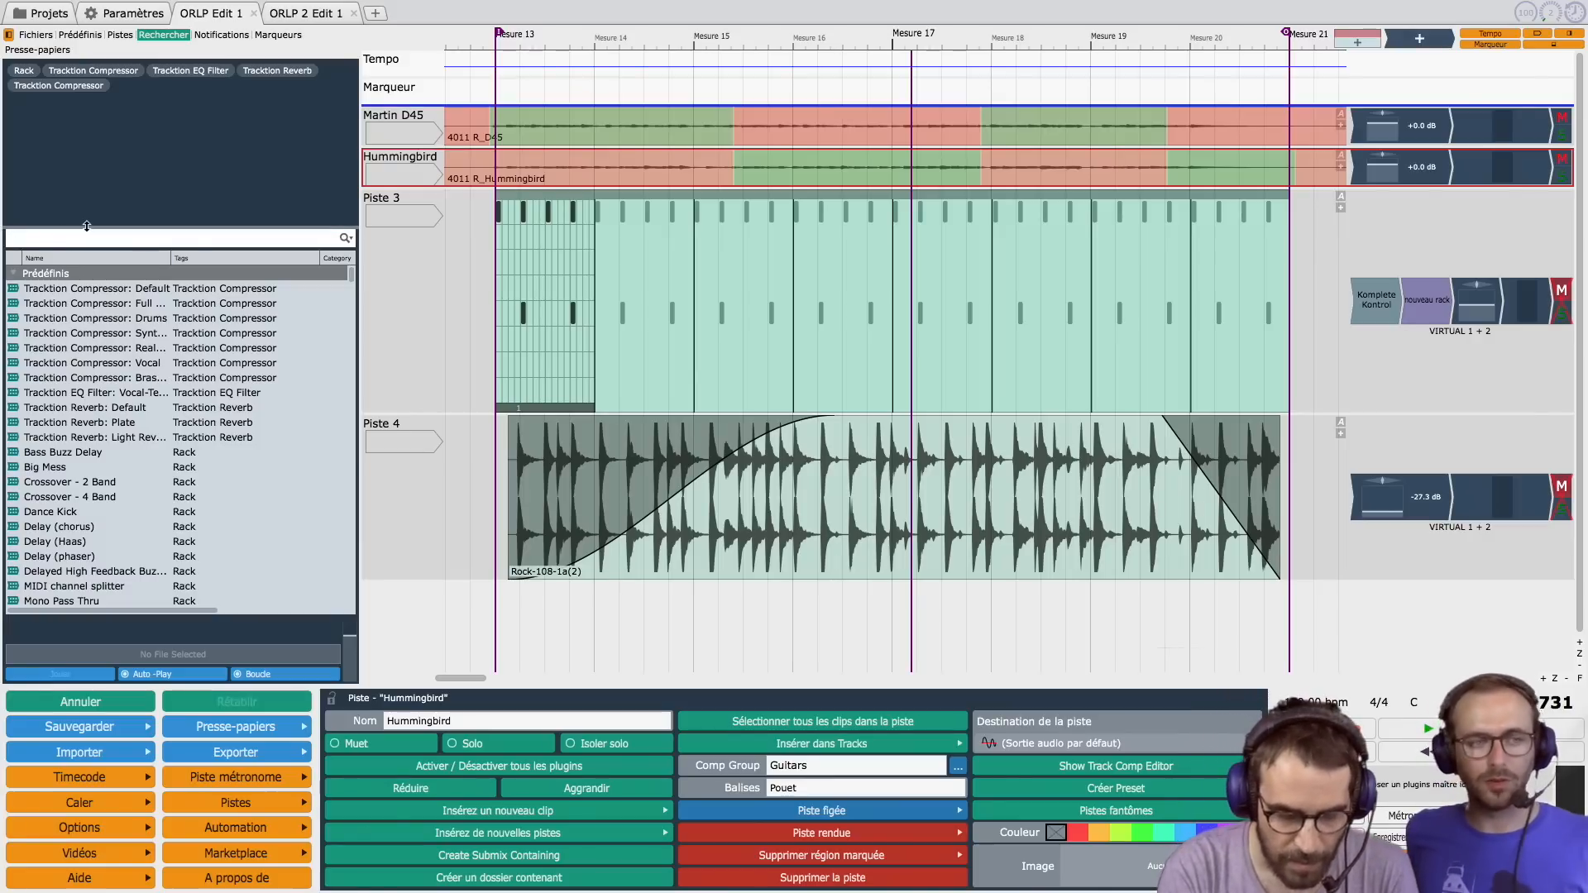
pyautogui.write('kick')
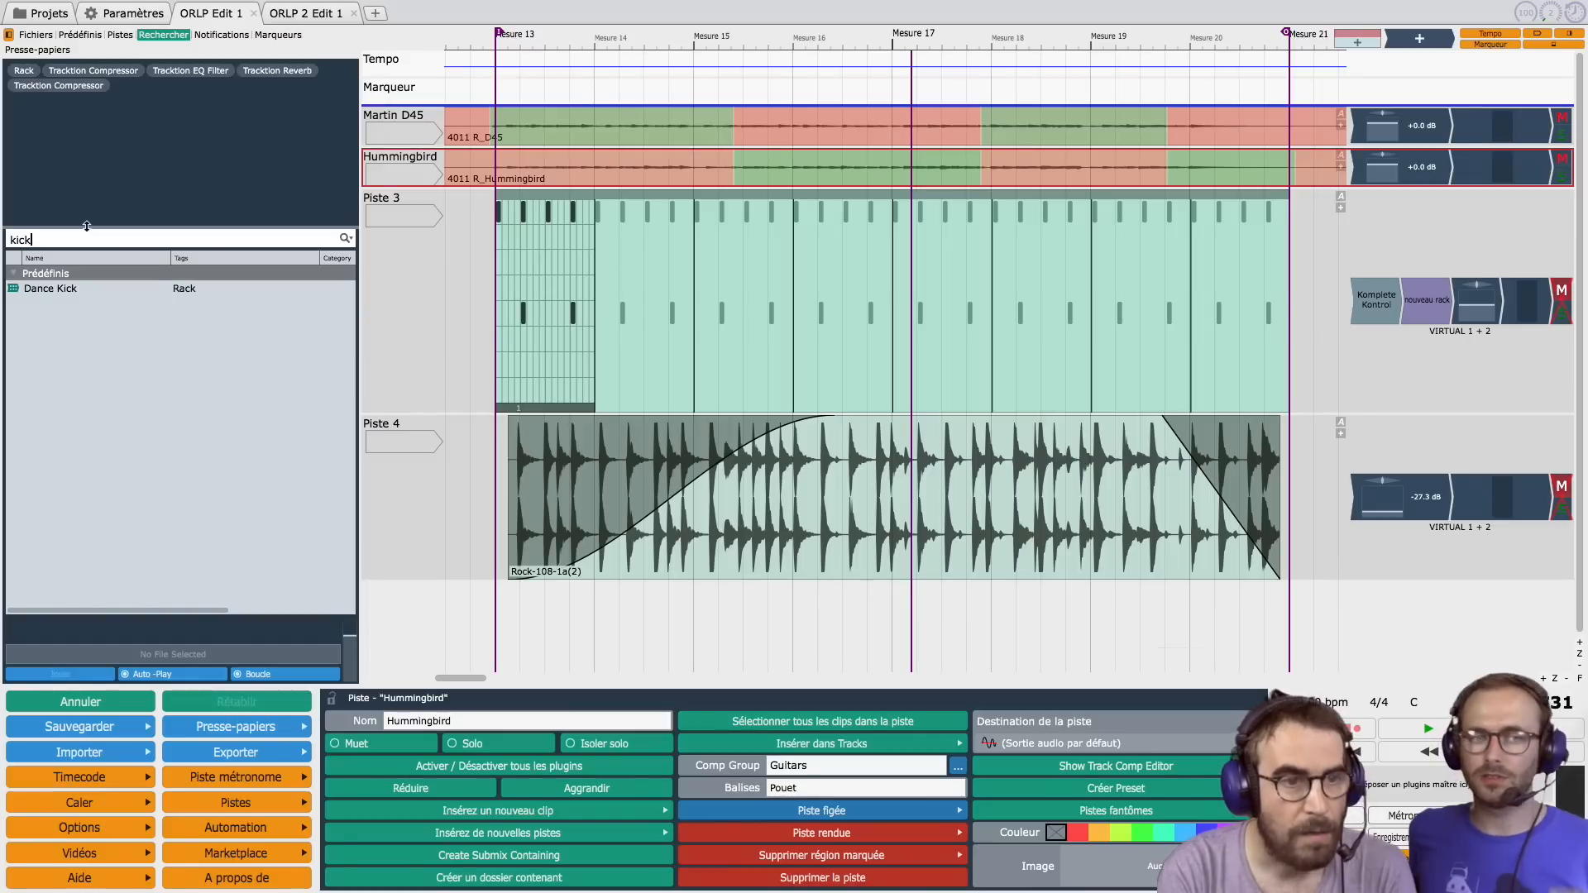
pyautogui.press('BackSpace')
pyautogui.press('BackSpace')
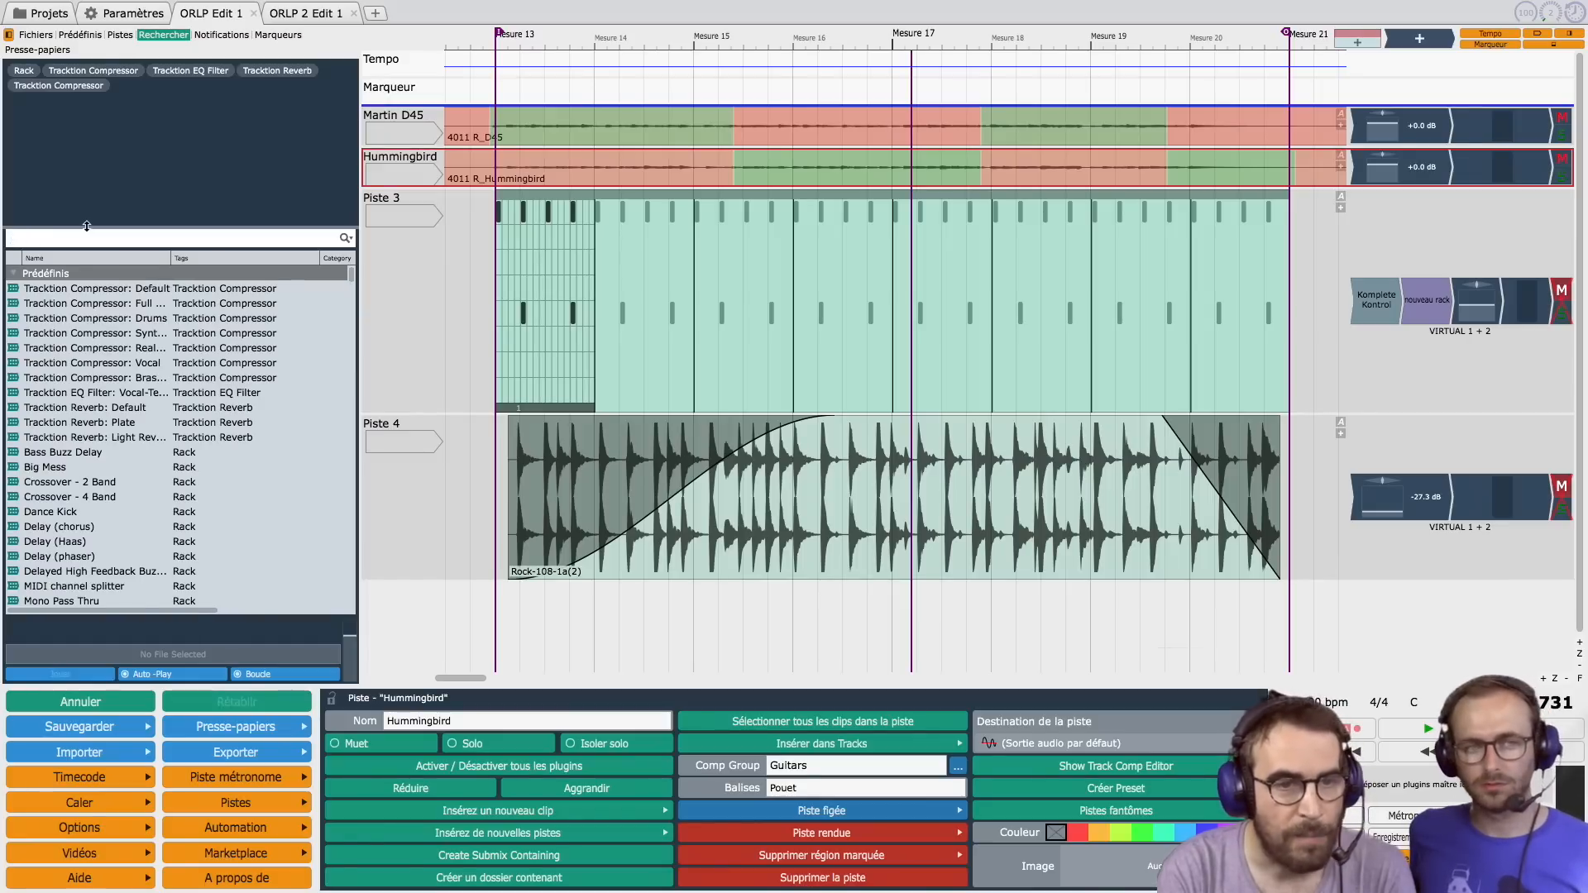
pyautogui.write('syn')
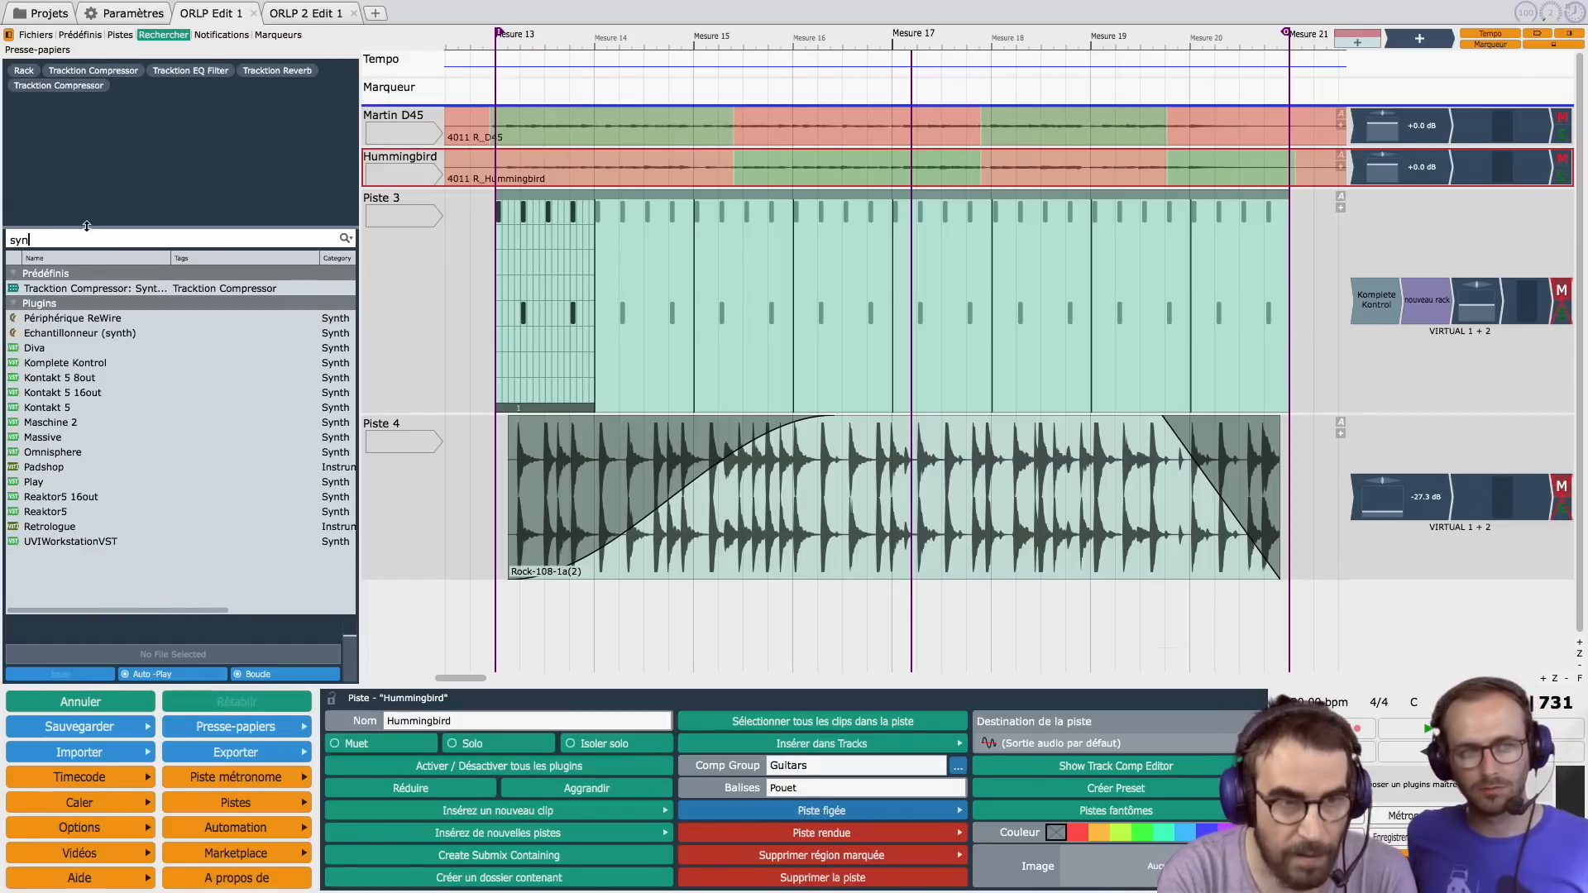
pyautogui.press('BackSpace')
pyautogui.press('BackSpace')
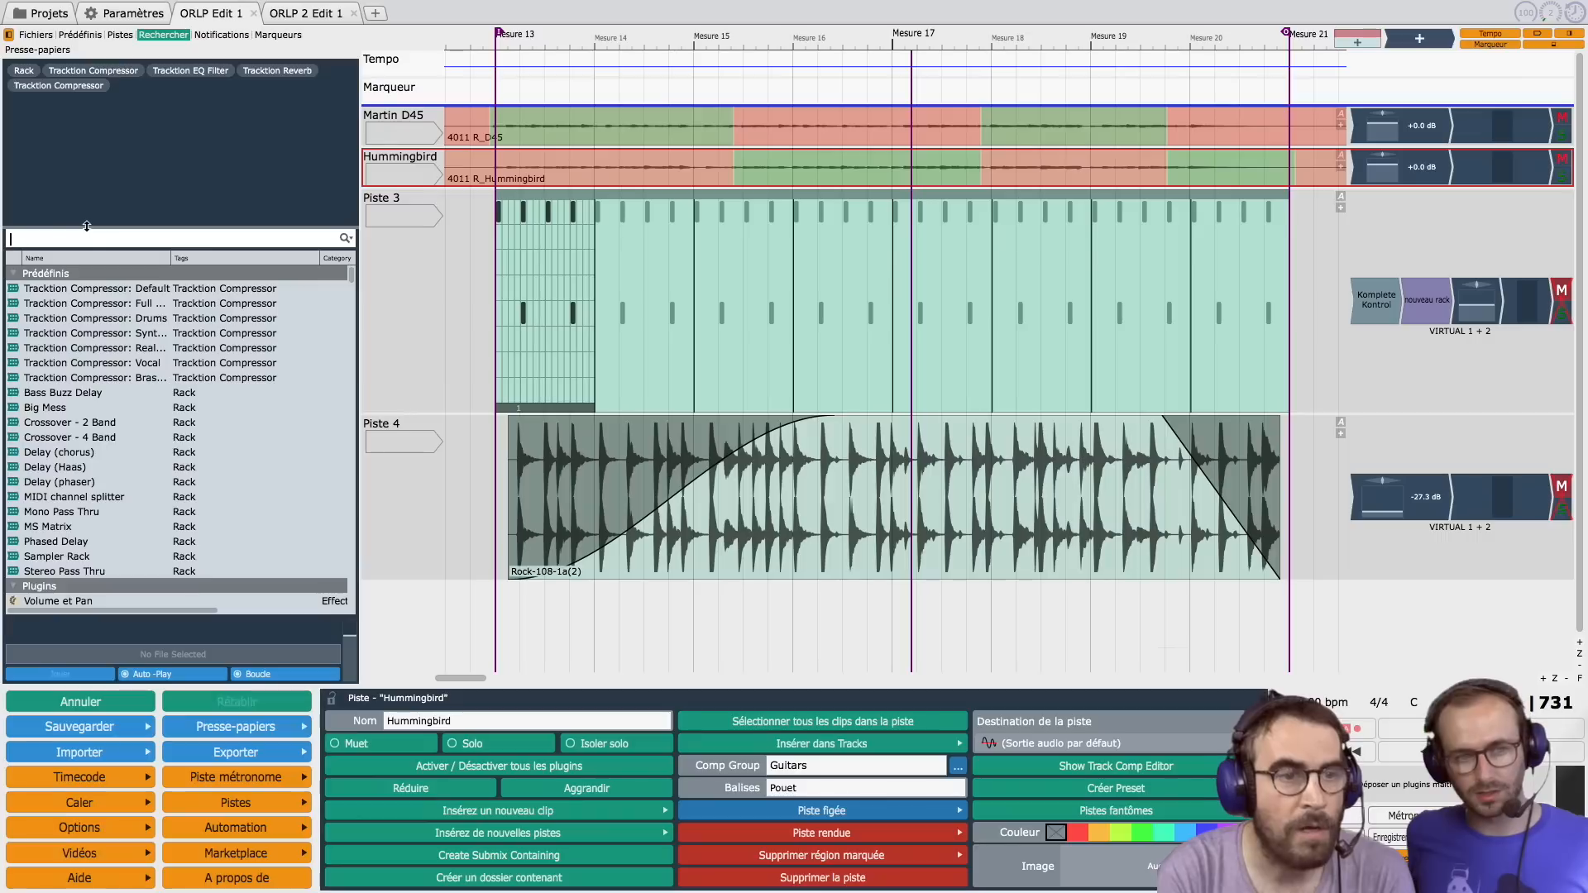
# Step: Filter the search list by the Tracktion Compressor and Tracktion EQ Filter tags, then clear both filters
pyautogui.click(120, 75)
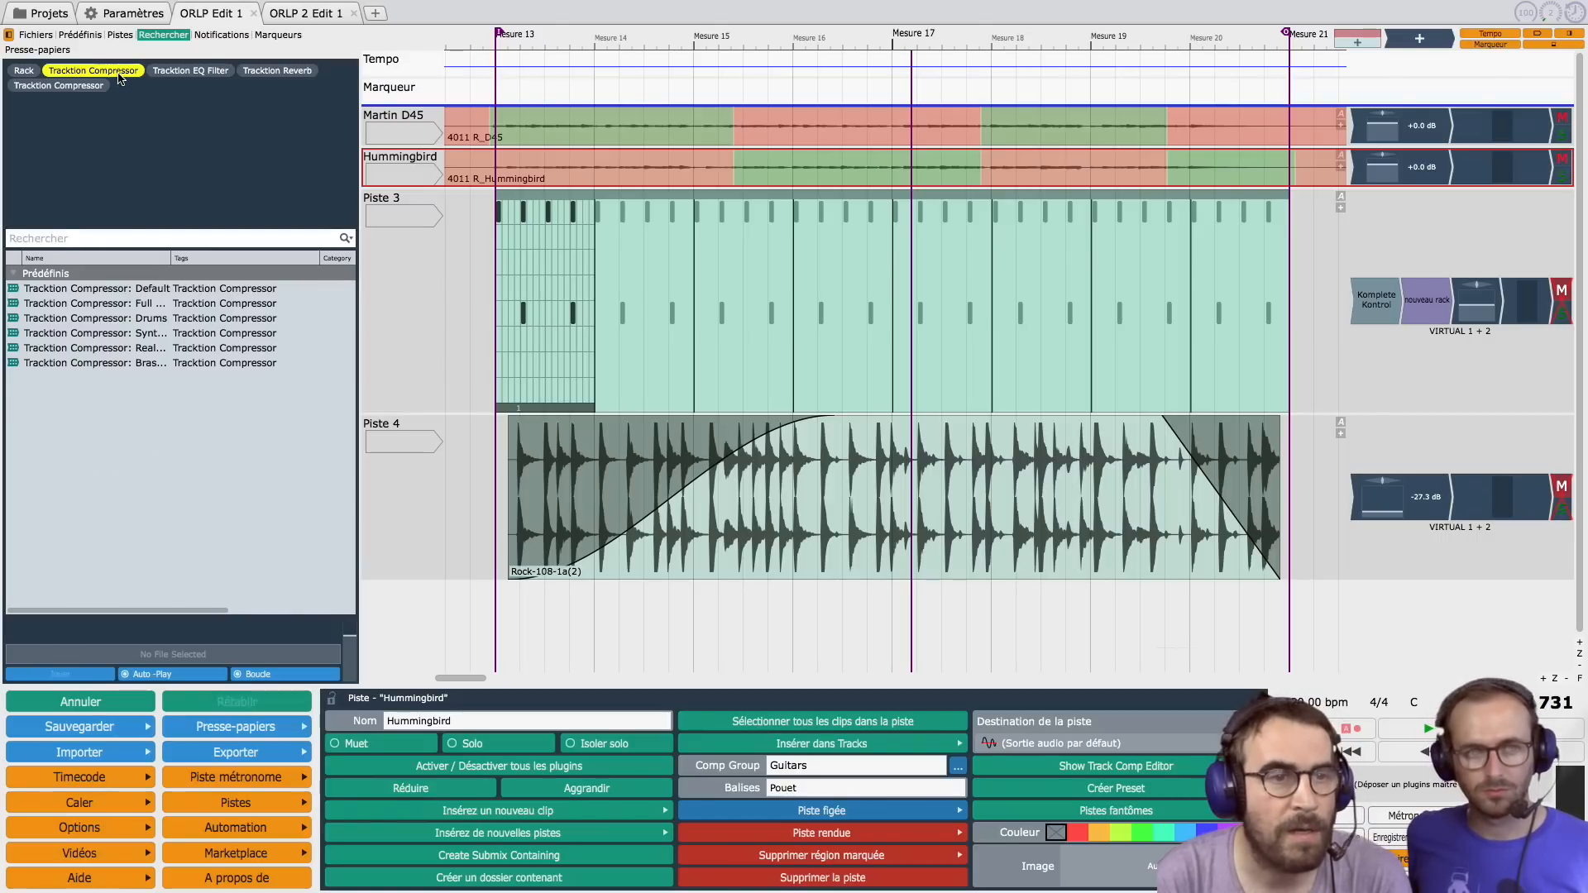
pyautogui.click(178, 73)
pyautogui.click(139, 73)
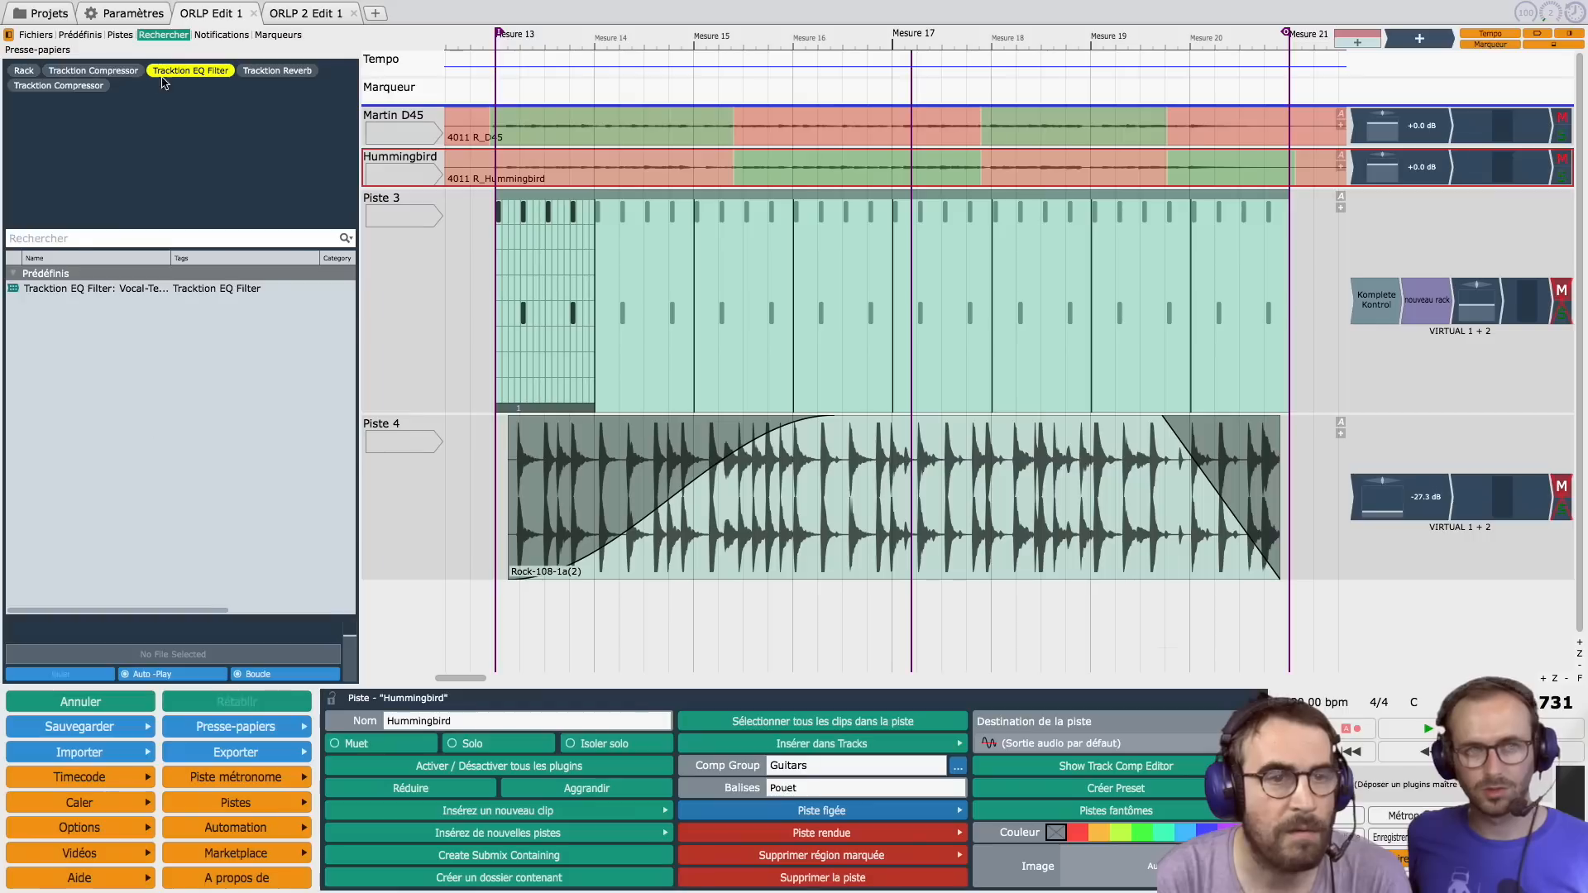
pyautogui.click(165, 75)
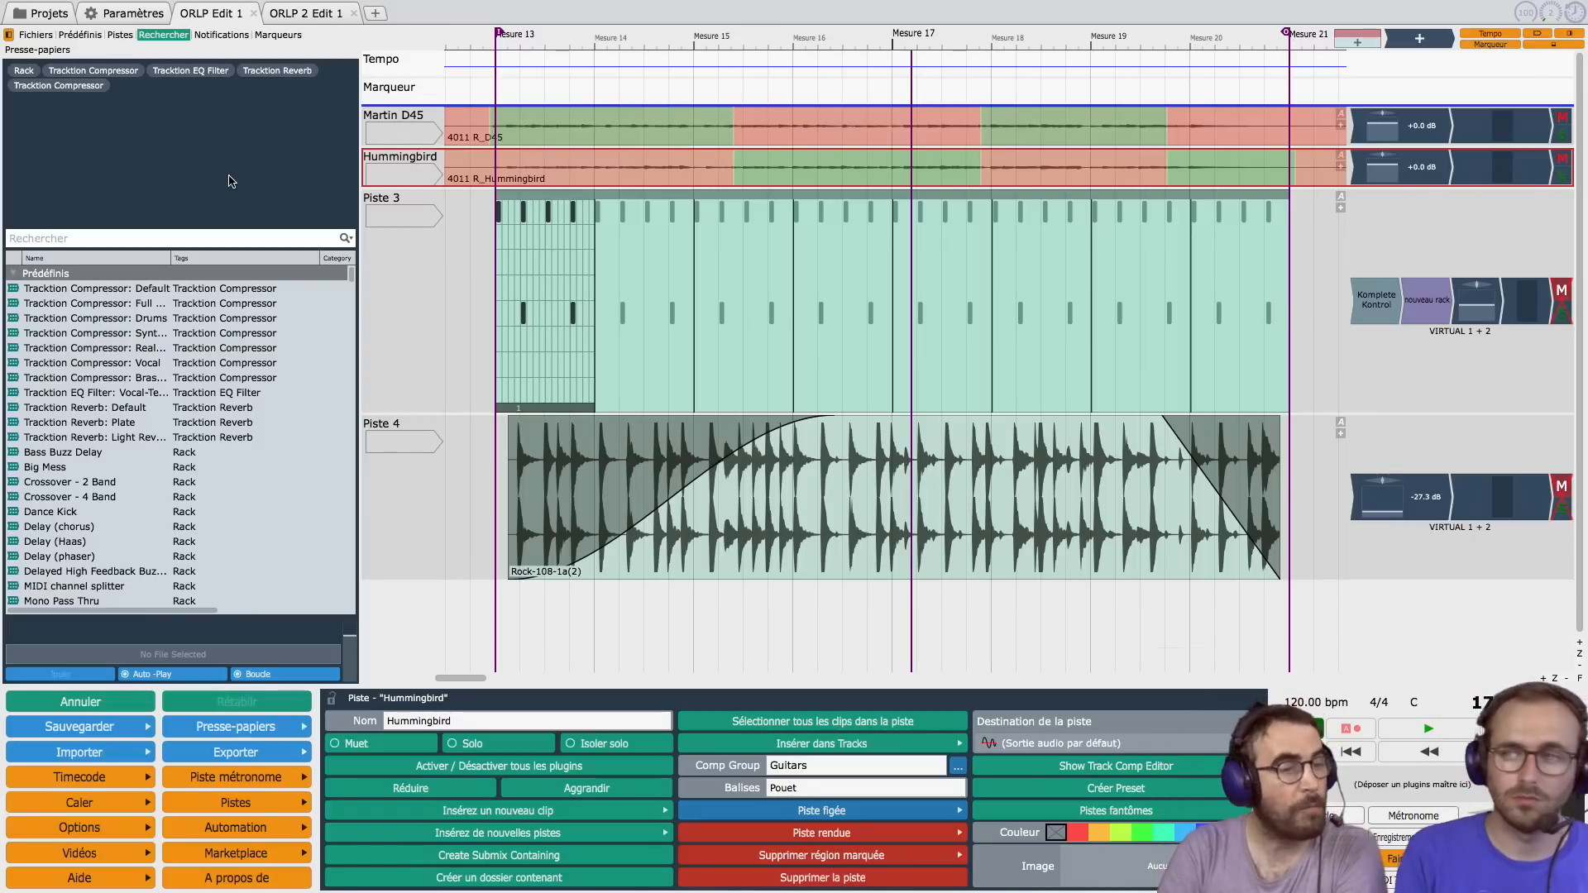
# Step: Mute the Martin D45 and Hummingbird tracks, unmute Piste 3, and play its step clip from measure 13
pyautogui.moveTo(504, 231)
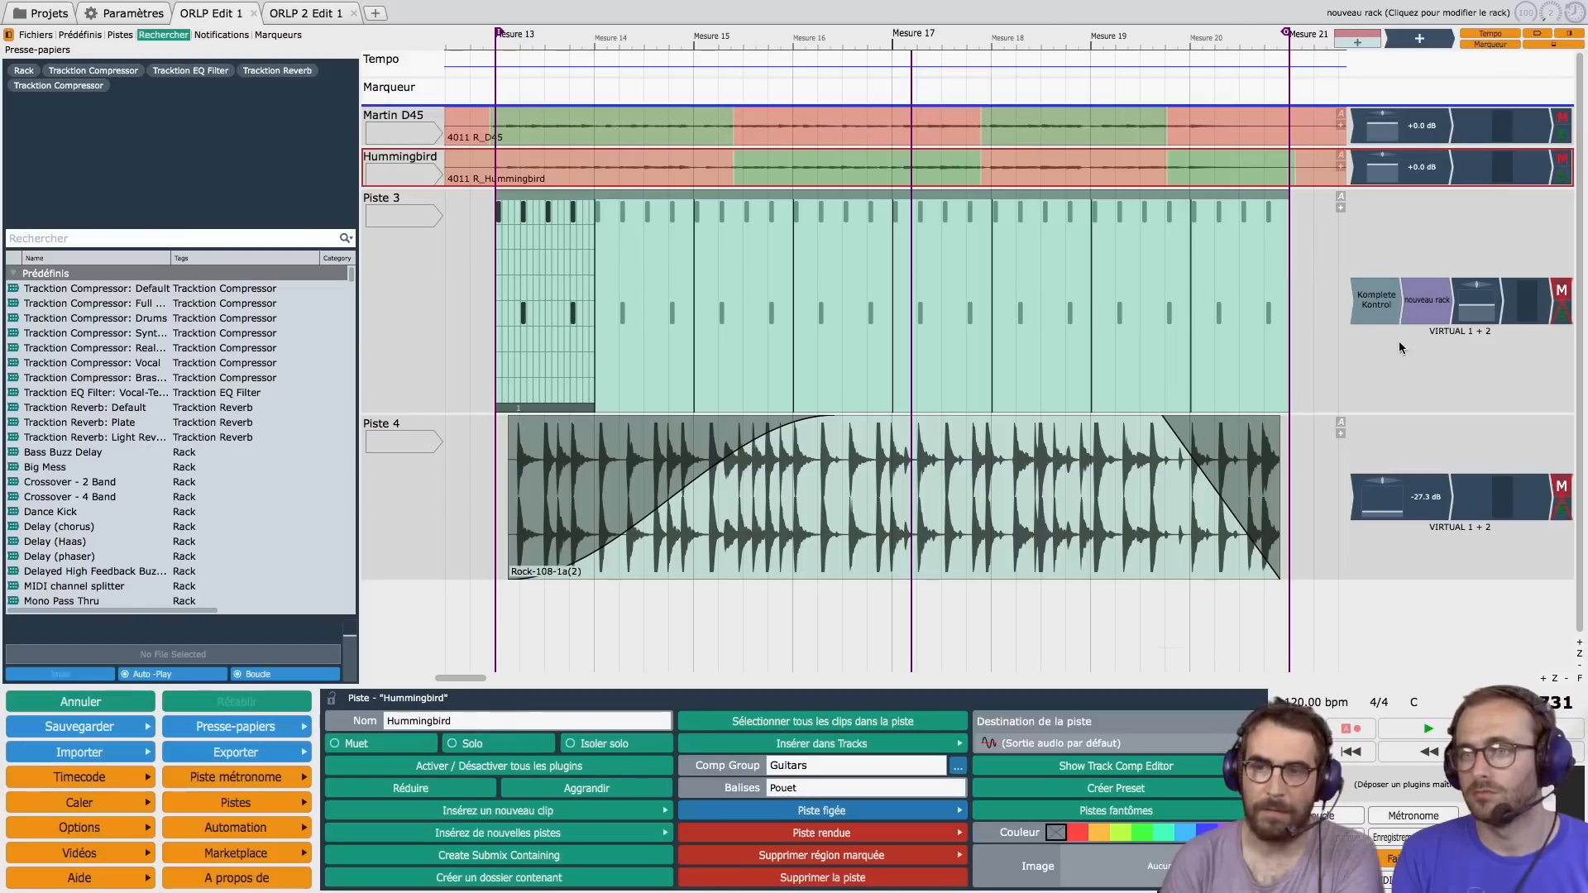
pyautogui.moveTo(1108, 364)
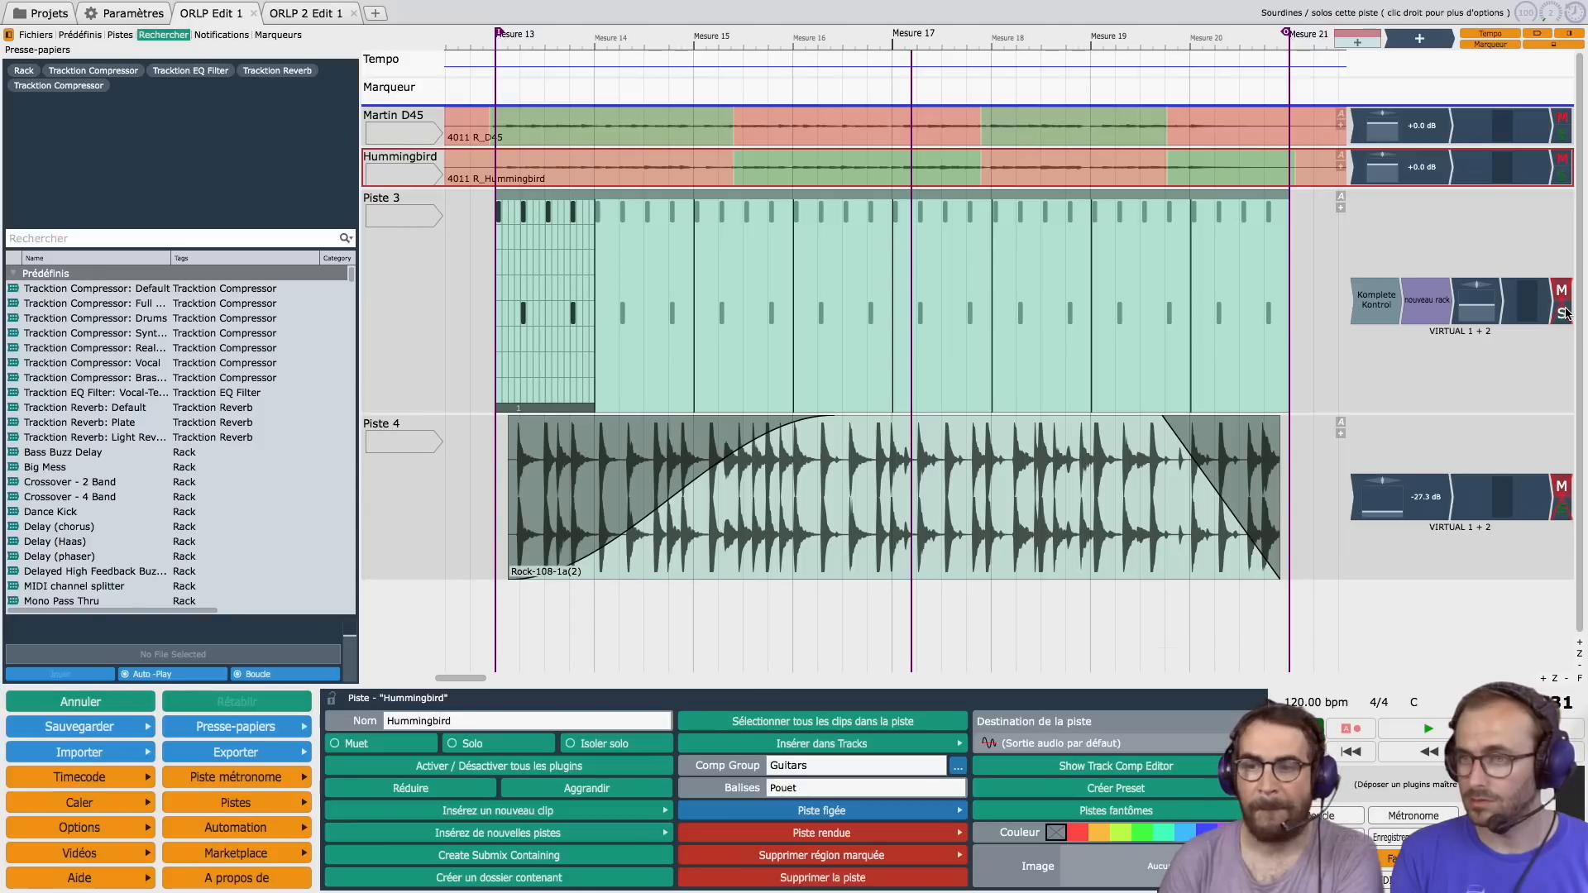
pyautogui.click(1562, 158)
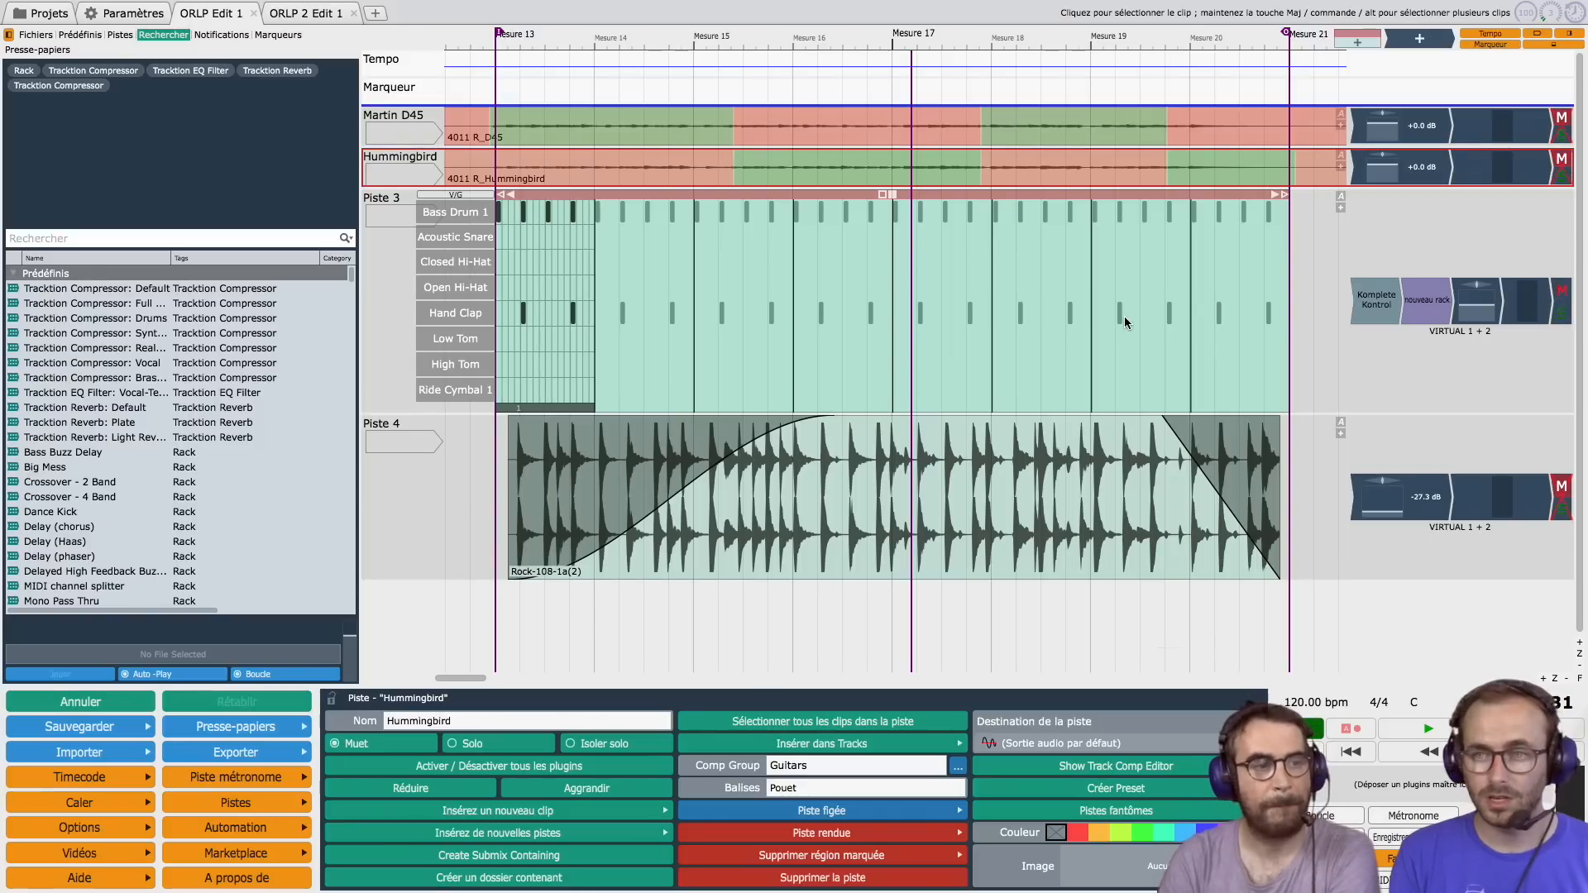
pyautogui.click(548, 196)
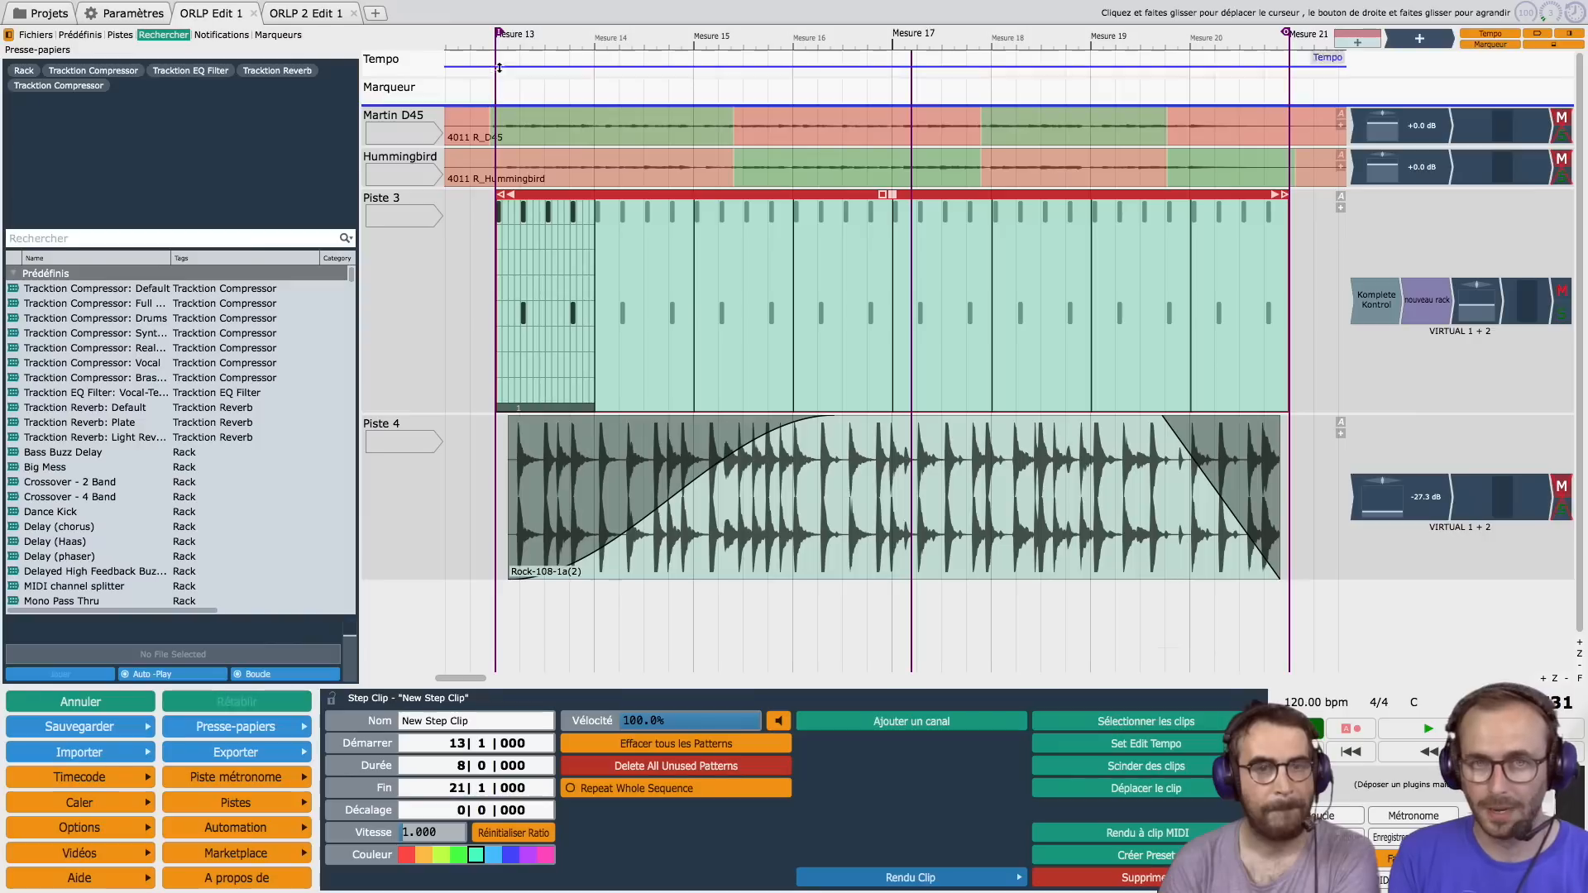
pyautogui.click(503, 95)
pyautogui.press('space')
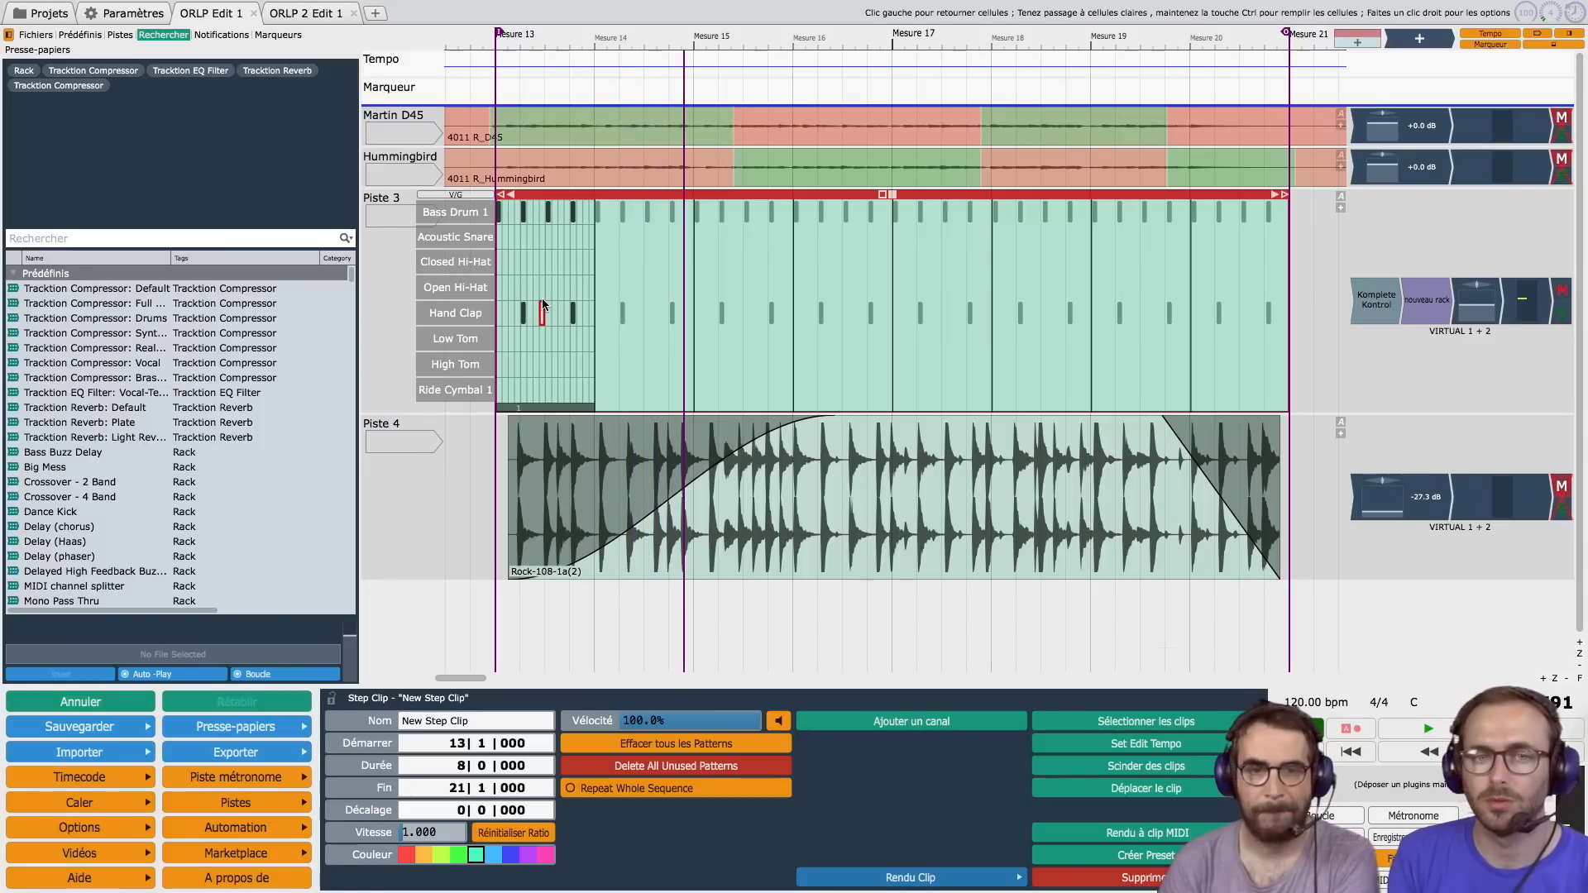
# Step: Show the velocity and gate editor of the Piste 3 step clip for the Bass Drum 1 channel
pyautogui.click(465, 194)
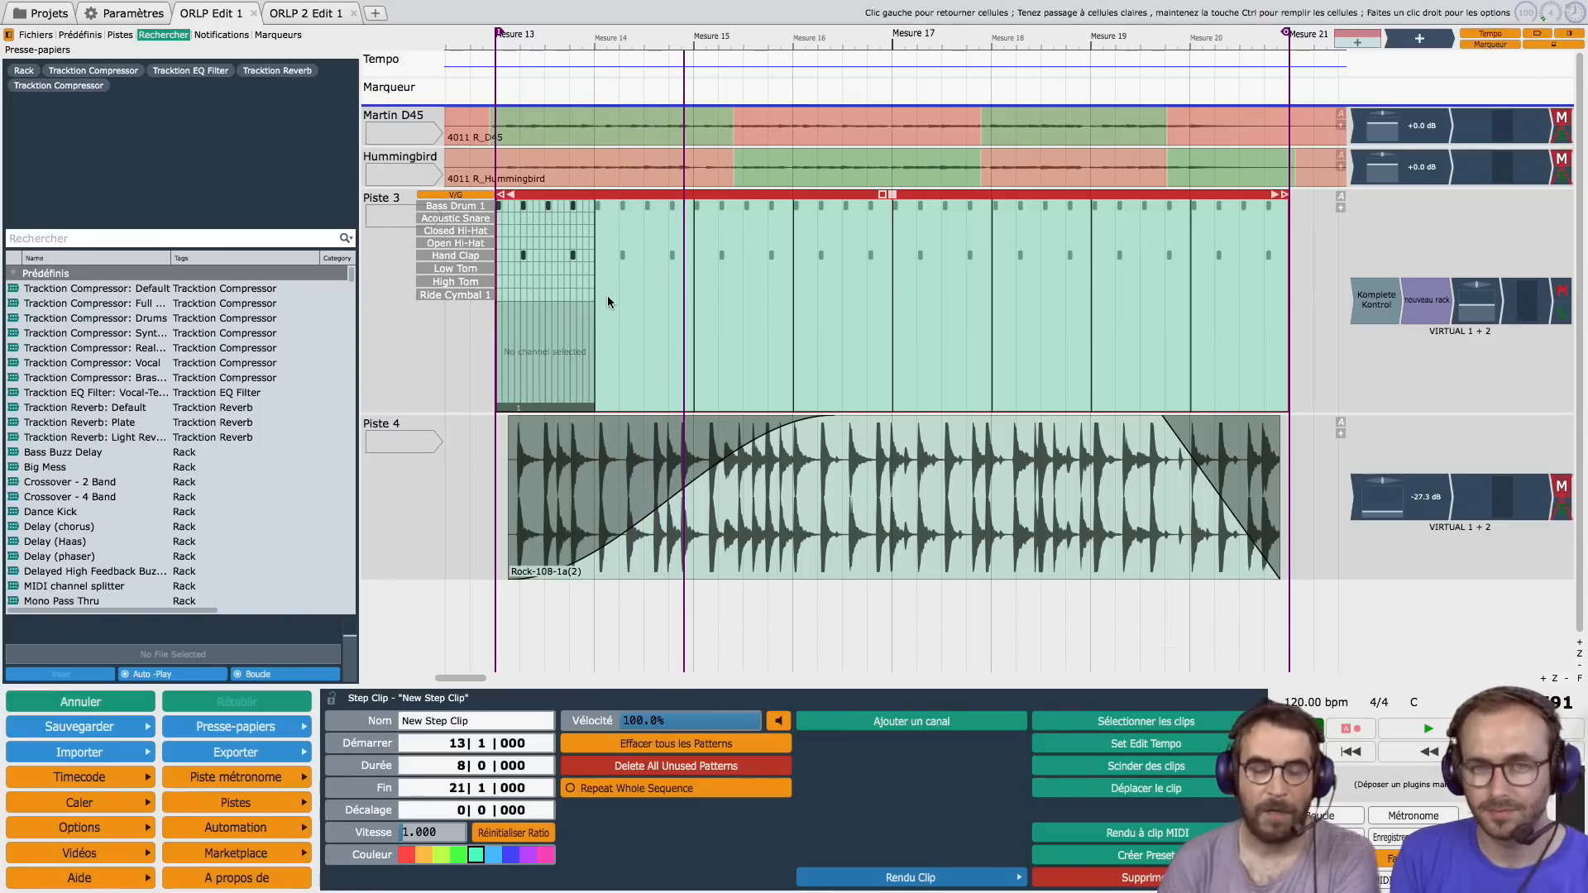
pyautogui.click(451, 205)
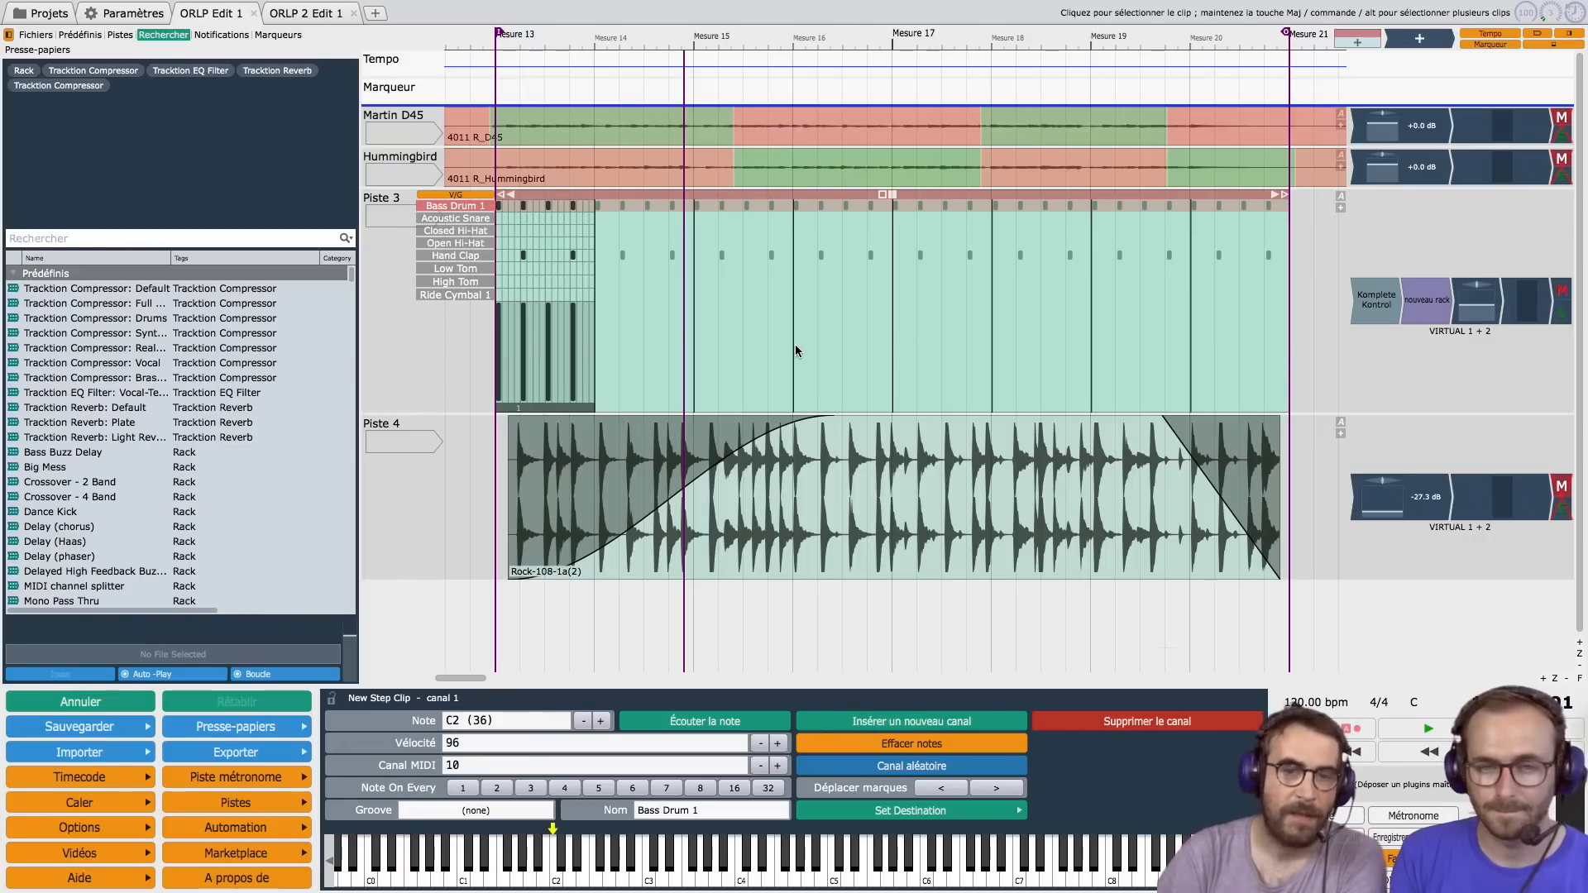
pyautogui.click(1072, 438)
pyautogui.click(629, 369)
# Step: Try to adjust the gate and velocity of the first Bass Drum 1 note in the Piste 3 step clip
pyautogui.scroll(1, 628, 369)
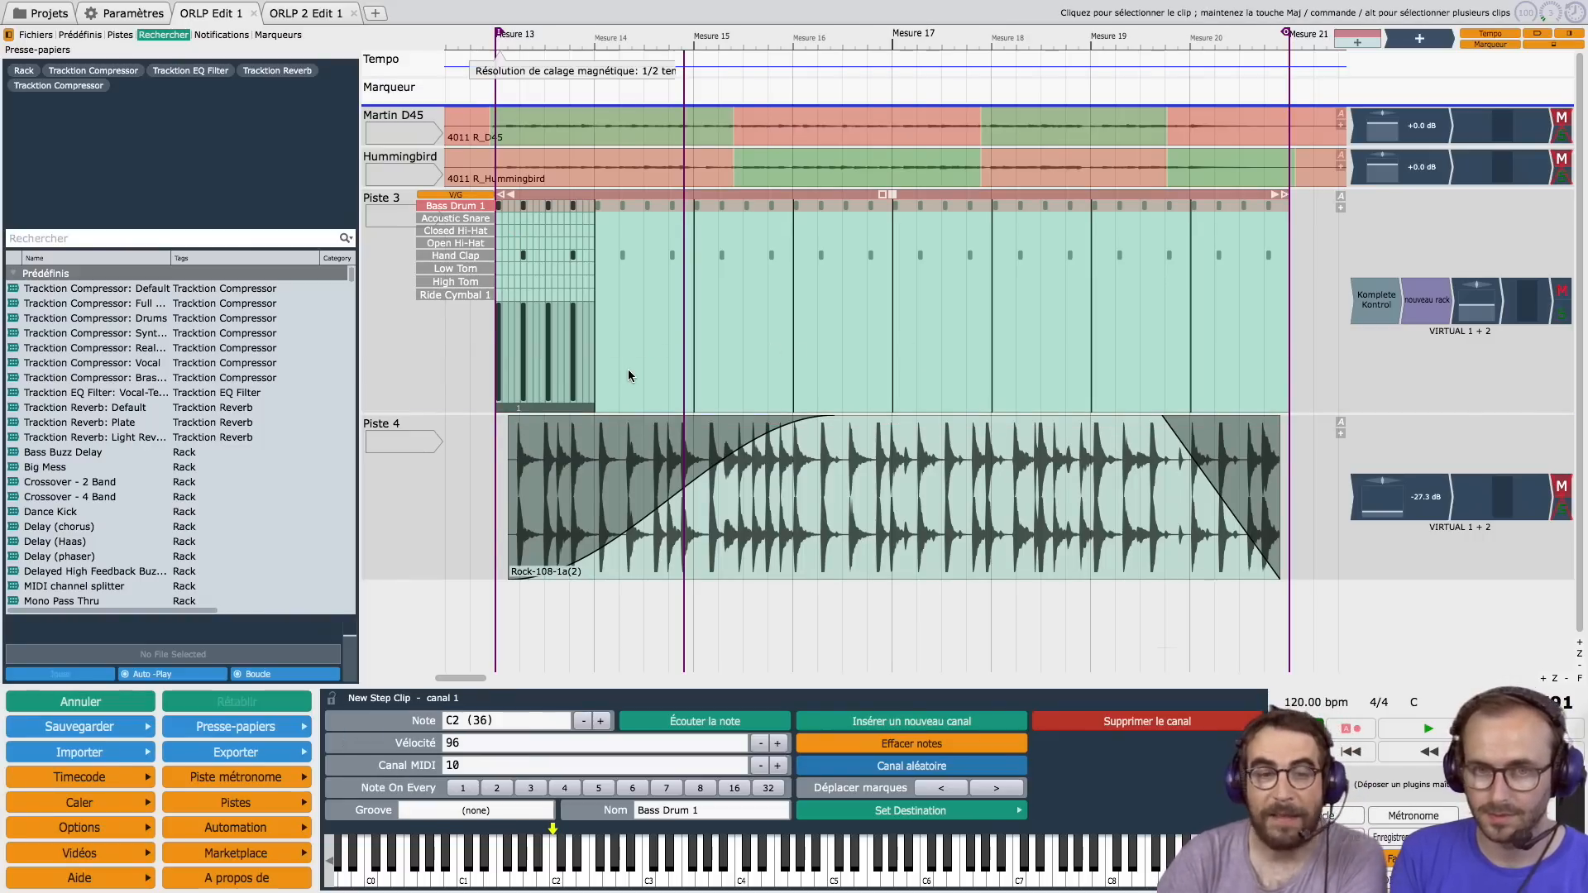
pyautogui.scroll(3, 628, 369)
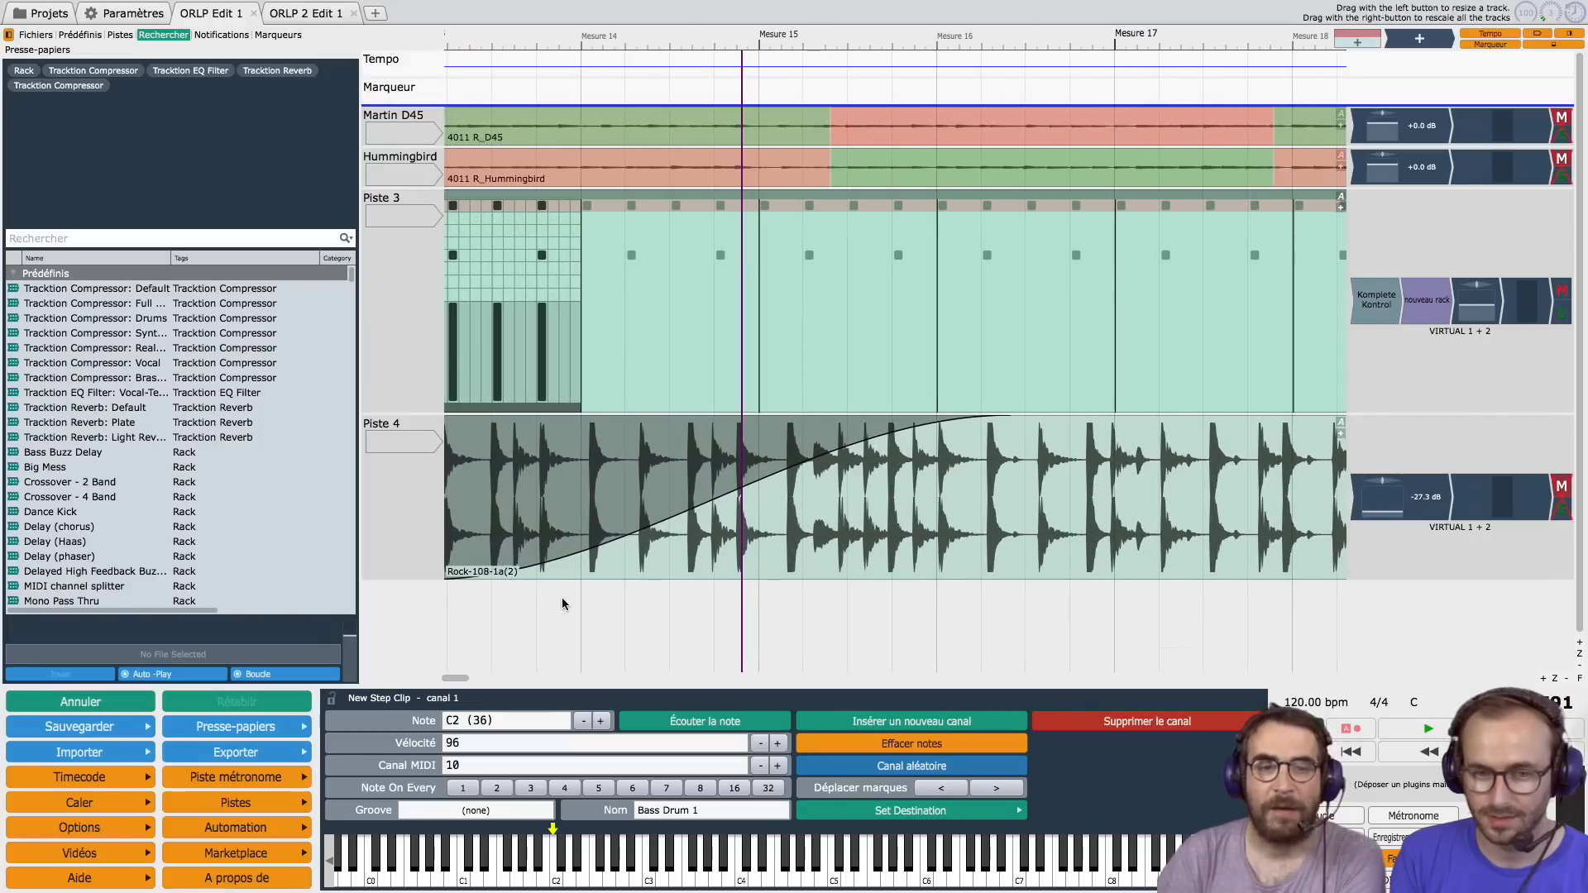
pyautogui.moveTo(459, 685); pyautogui.dragTo(447, 677)
pyautogui.scroll(2, 935, 345)
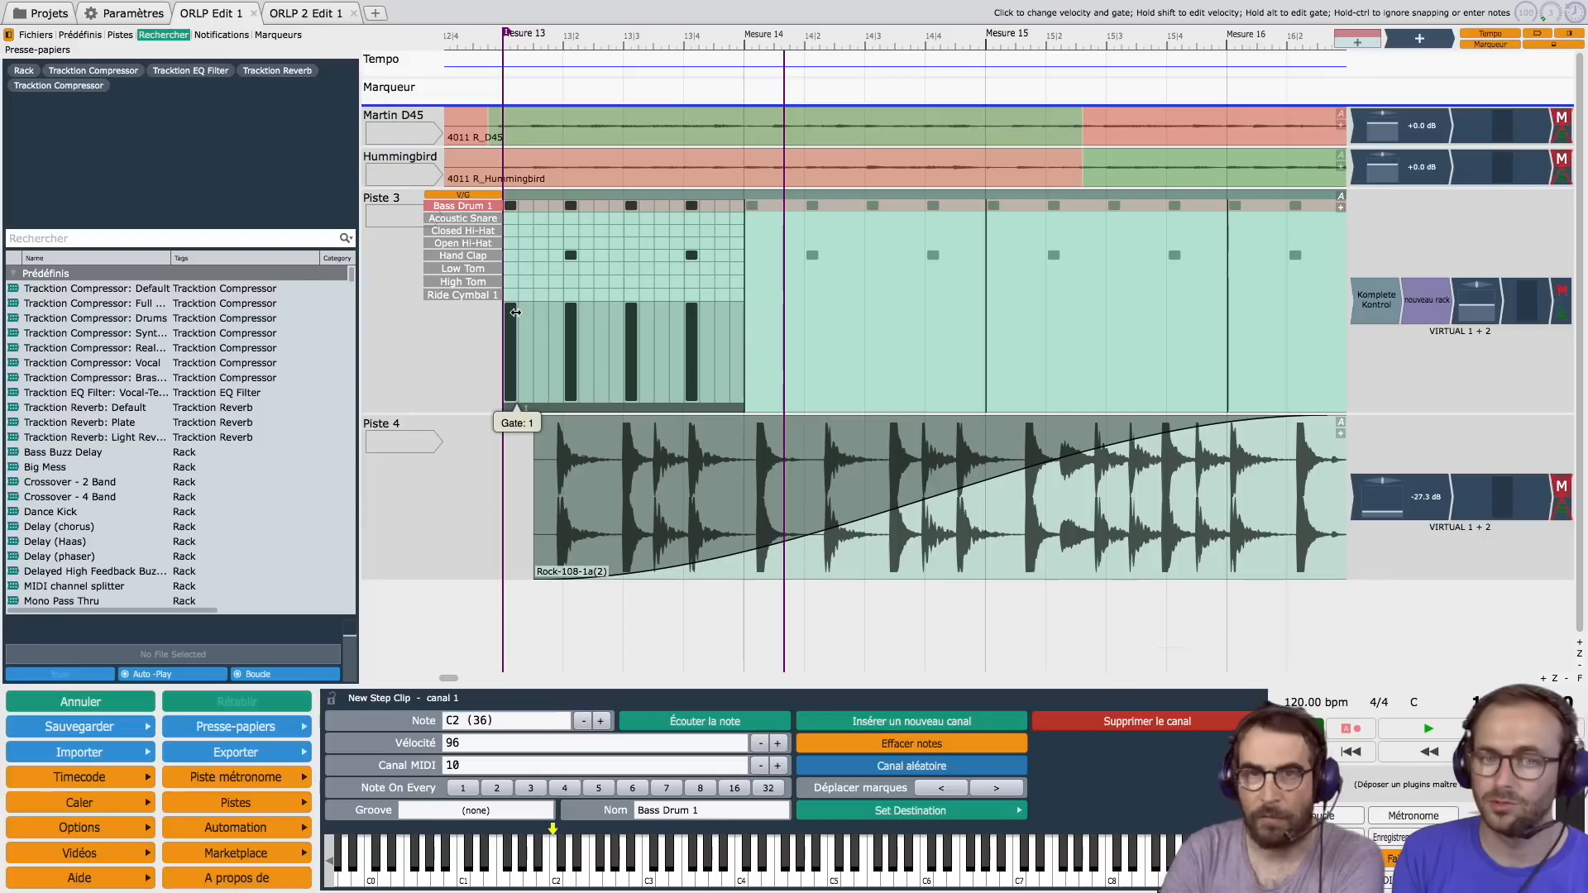
pyautogui.moveTo(516, 312); pyautogui.dragTo(519, 313)
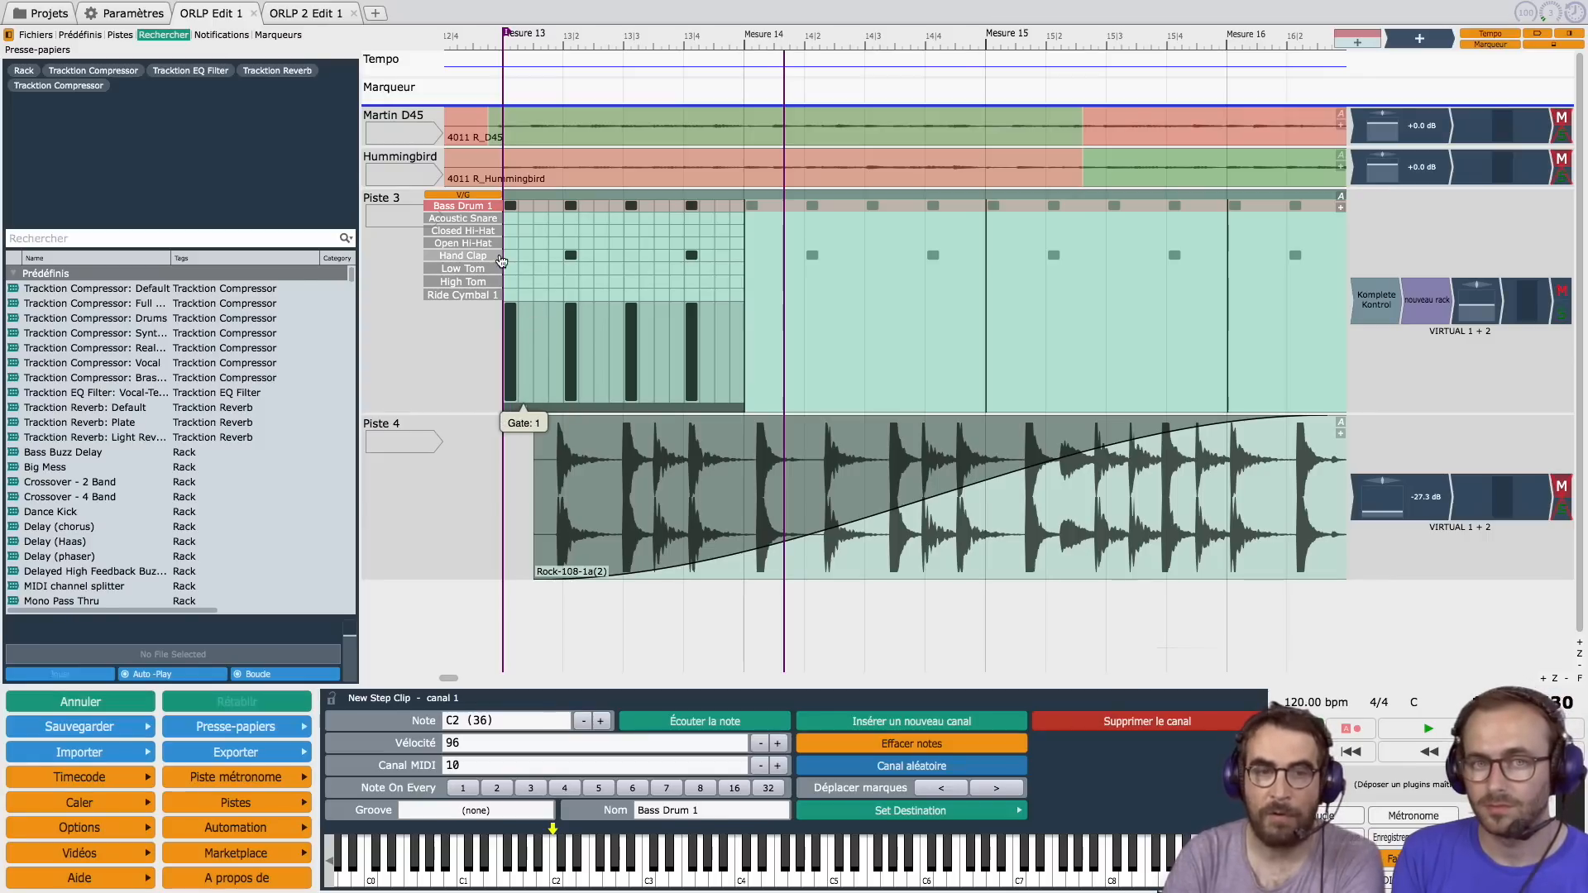
pyautogui.moveTo(514, 304)
pyautogui.mouseDown()
pyautogui.moveTo(520, 367)
pyautogui.moveTo(514, 302)
pyautogui.moveTo(519, 320)
pyautogui.mouseUp()
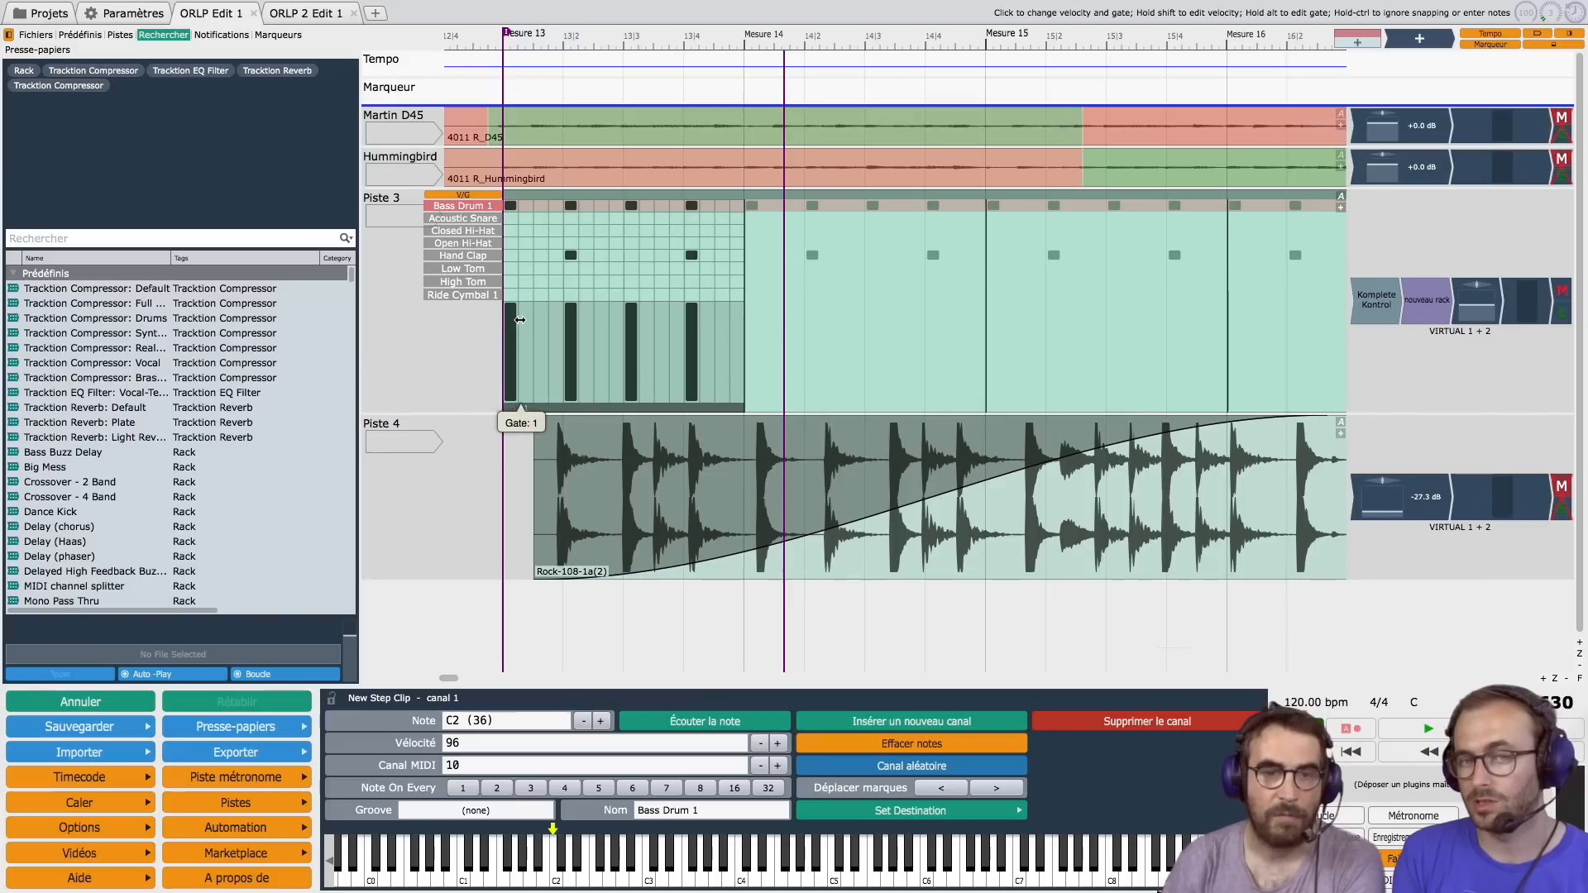